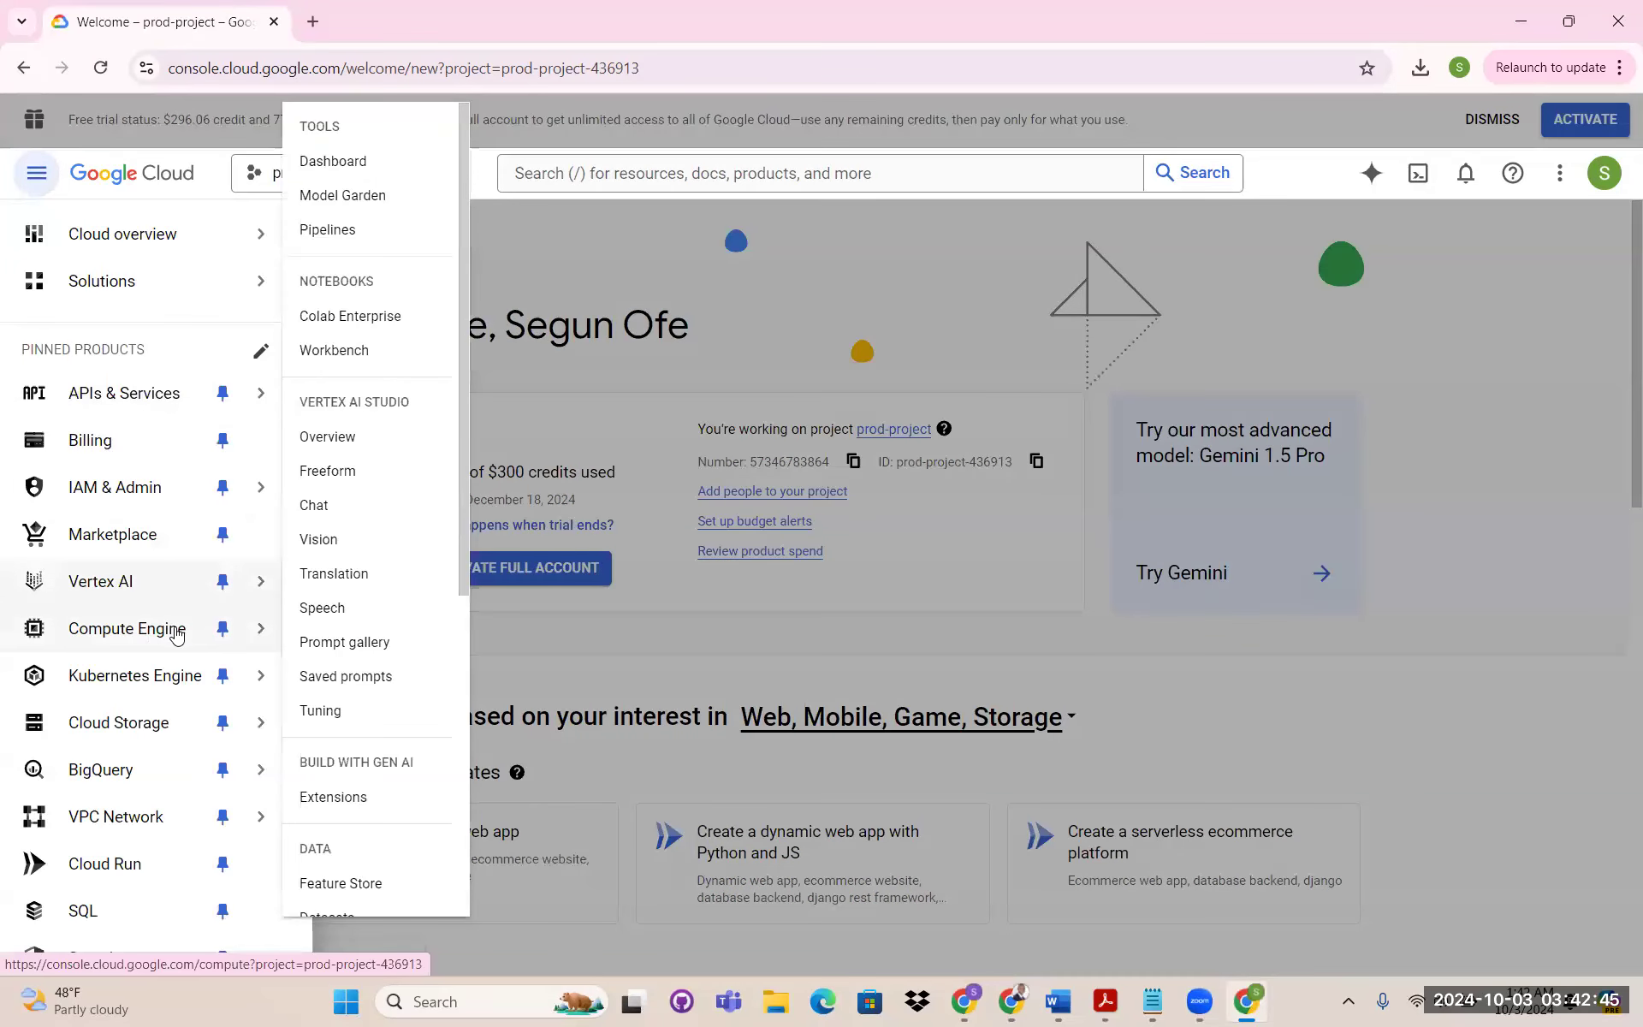
Open the Compute Engine VM instances list and check the web page served at the external IP of instance-group-apache-2m34
mouse_move(176, 632)
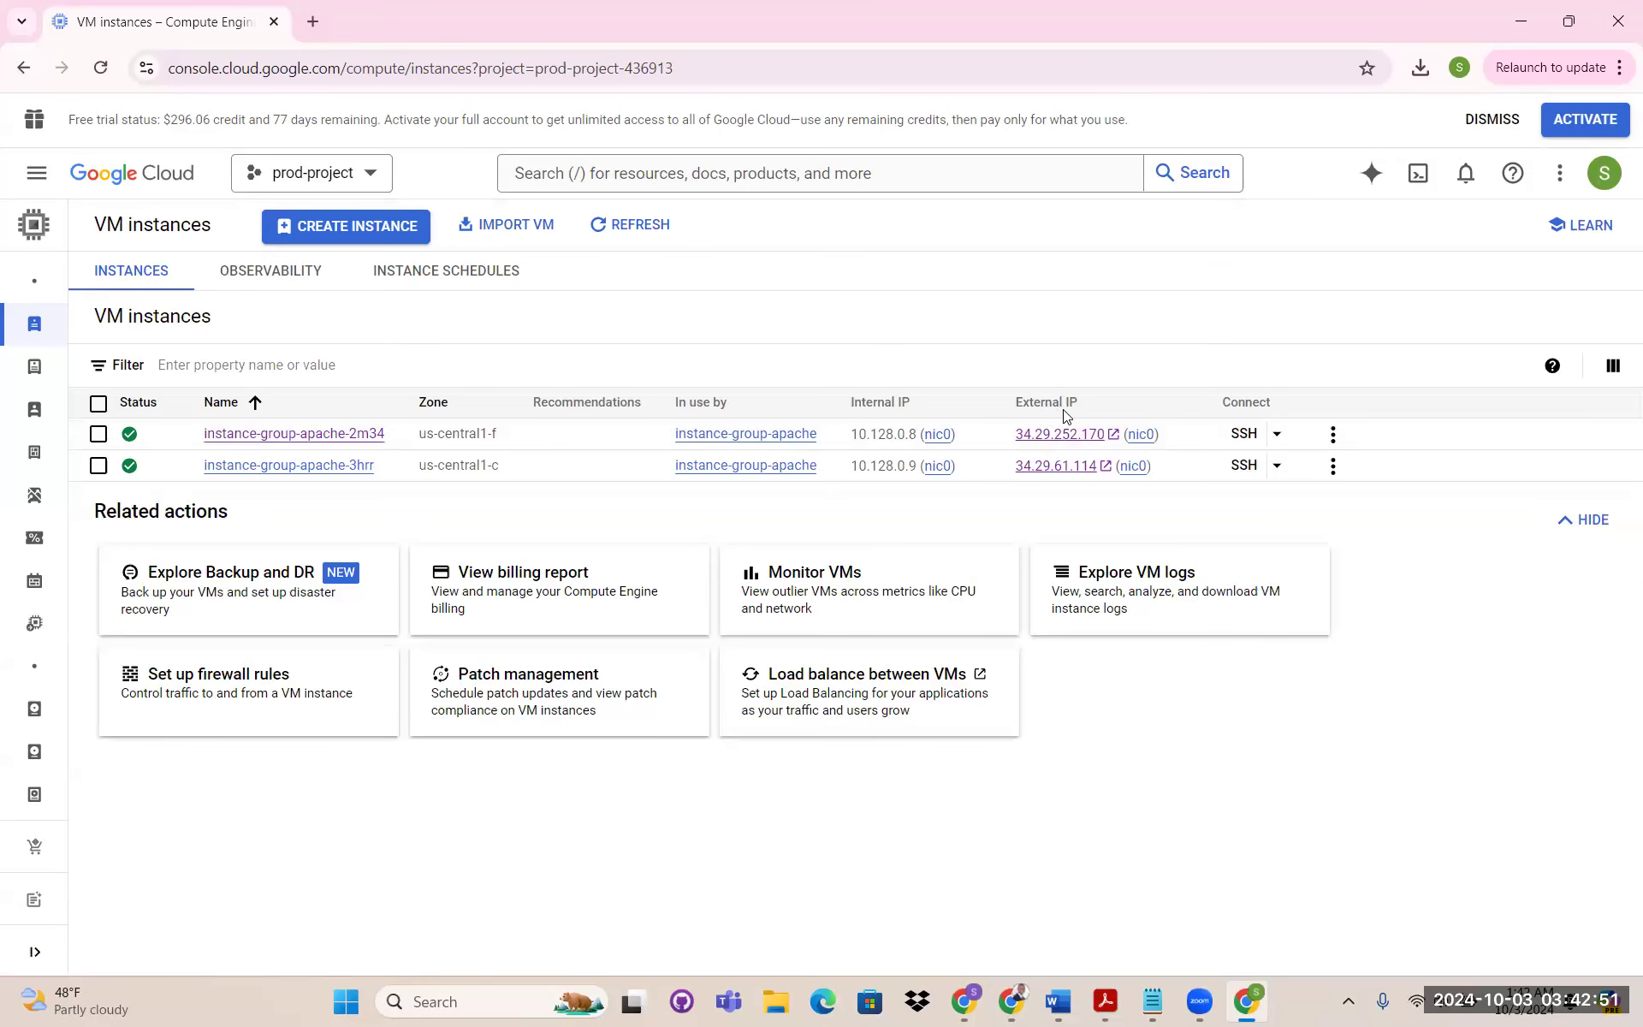
click(1054, 435)
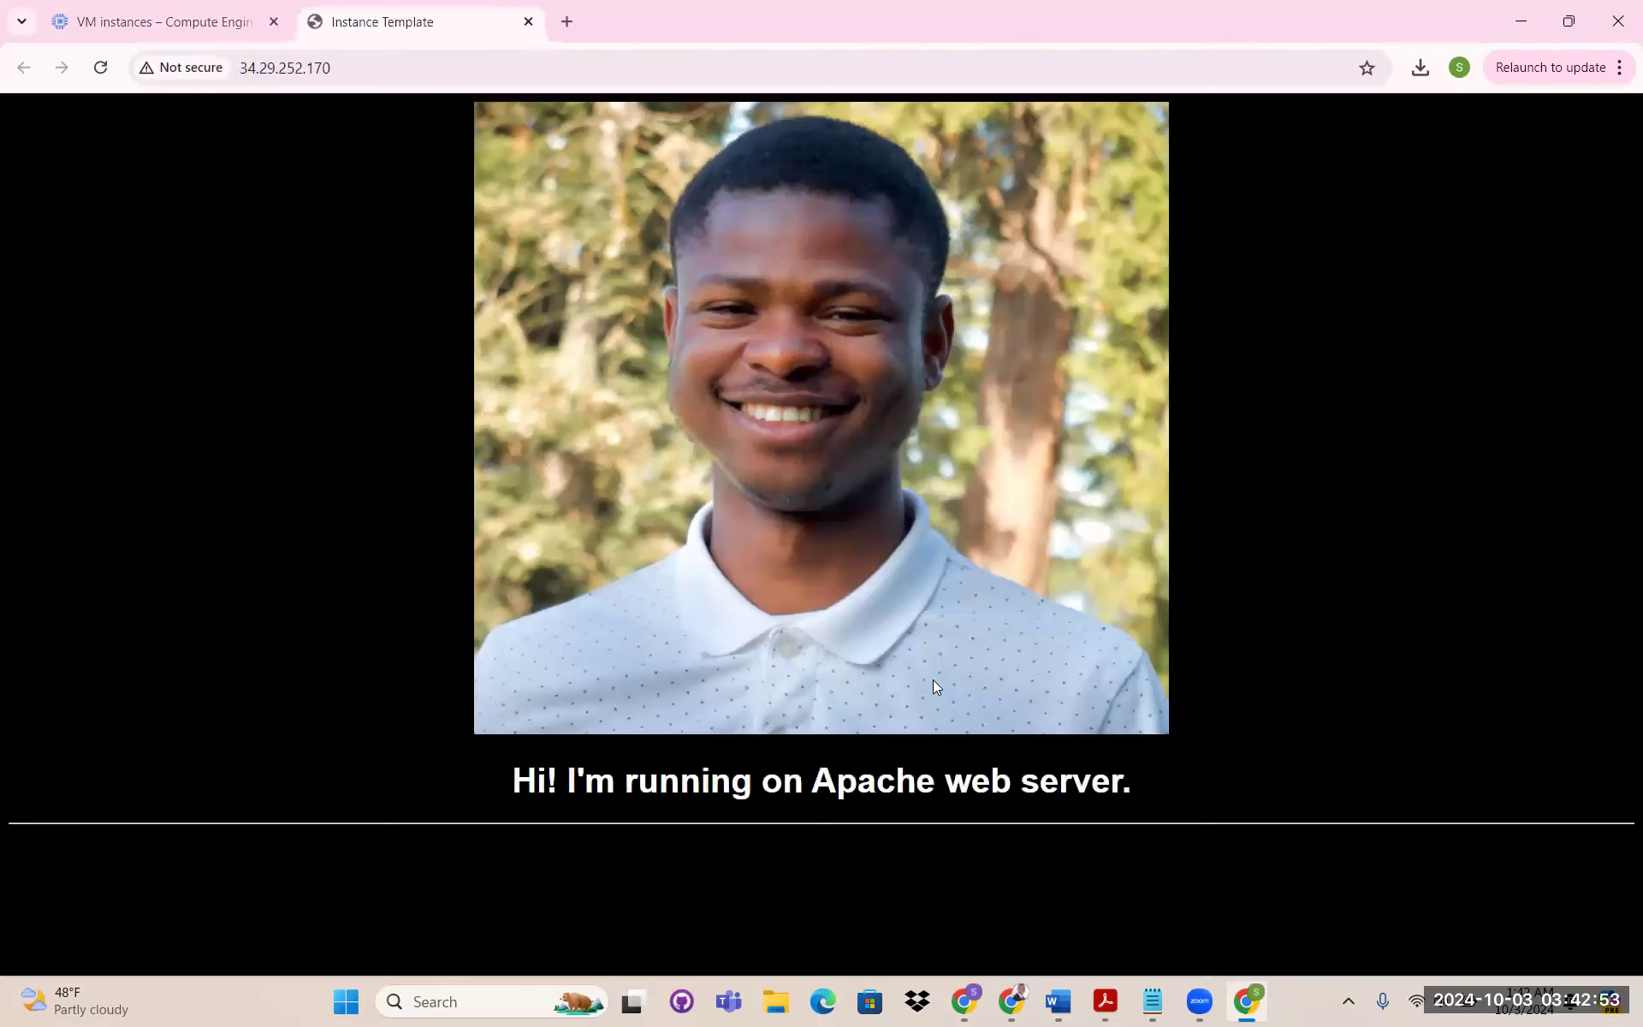
drag(519, 780, 1083, 805)
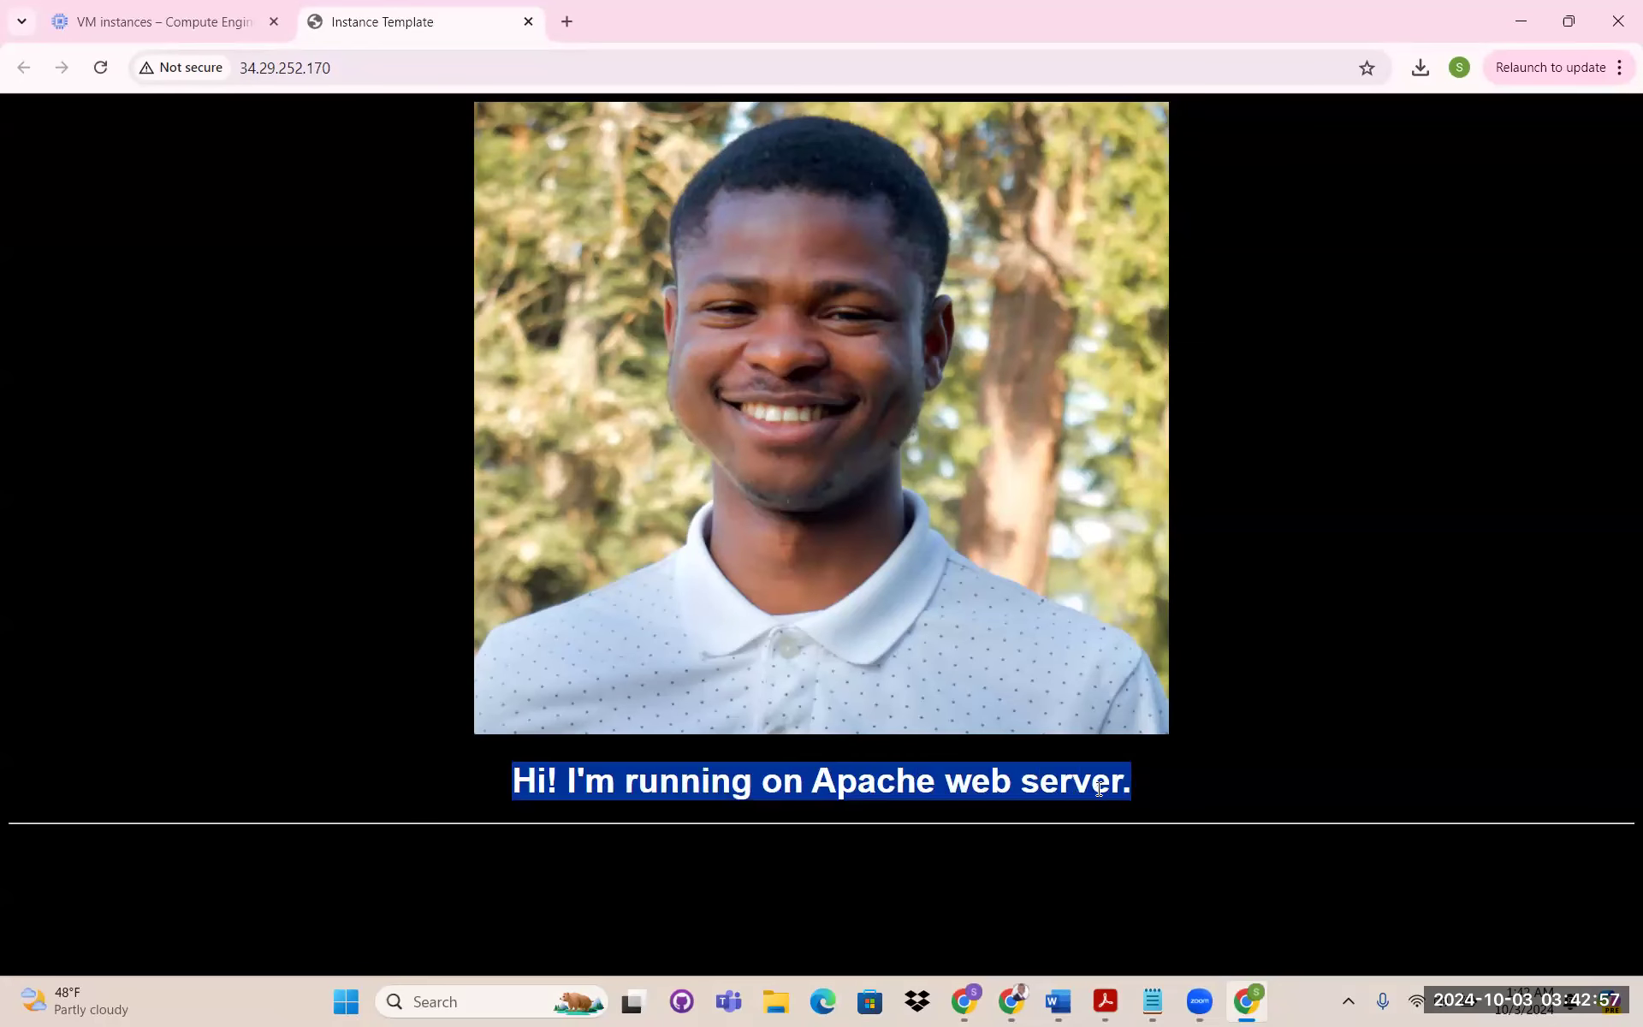
click(161, 12)
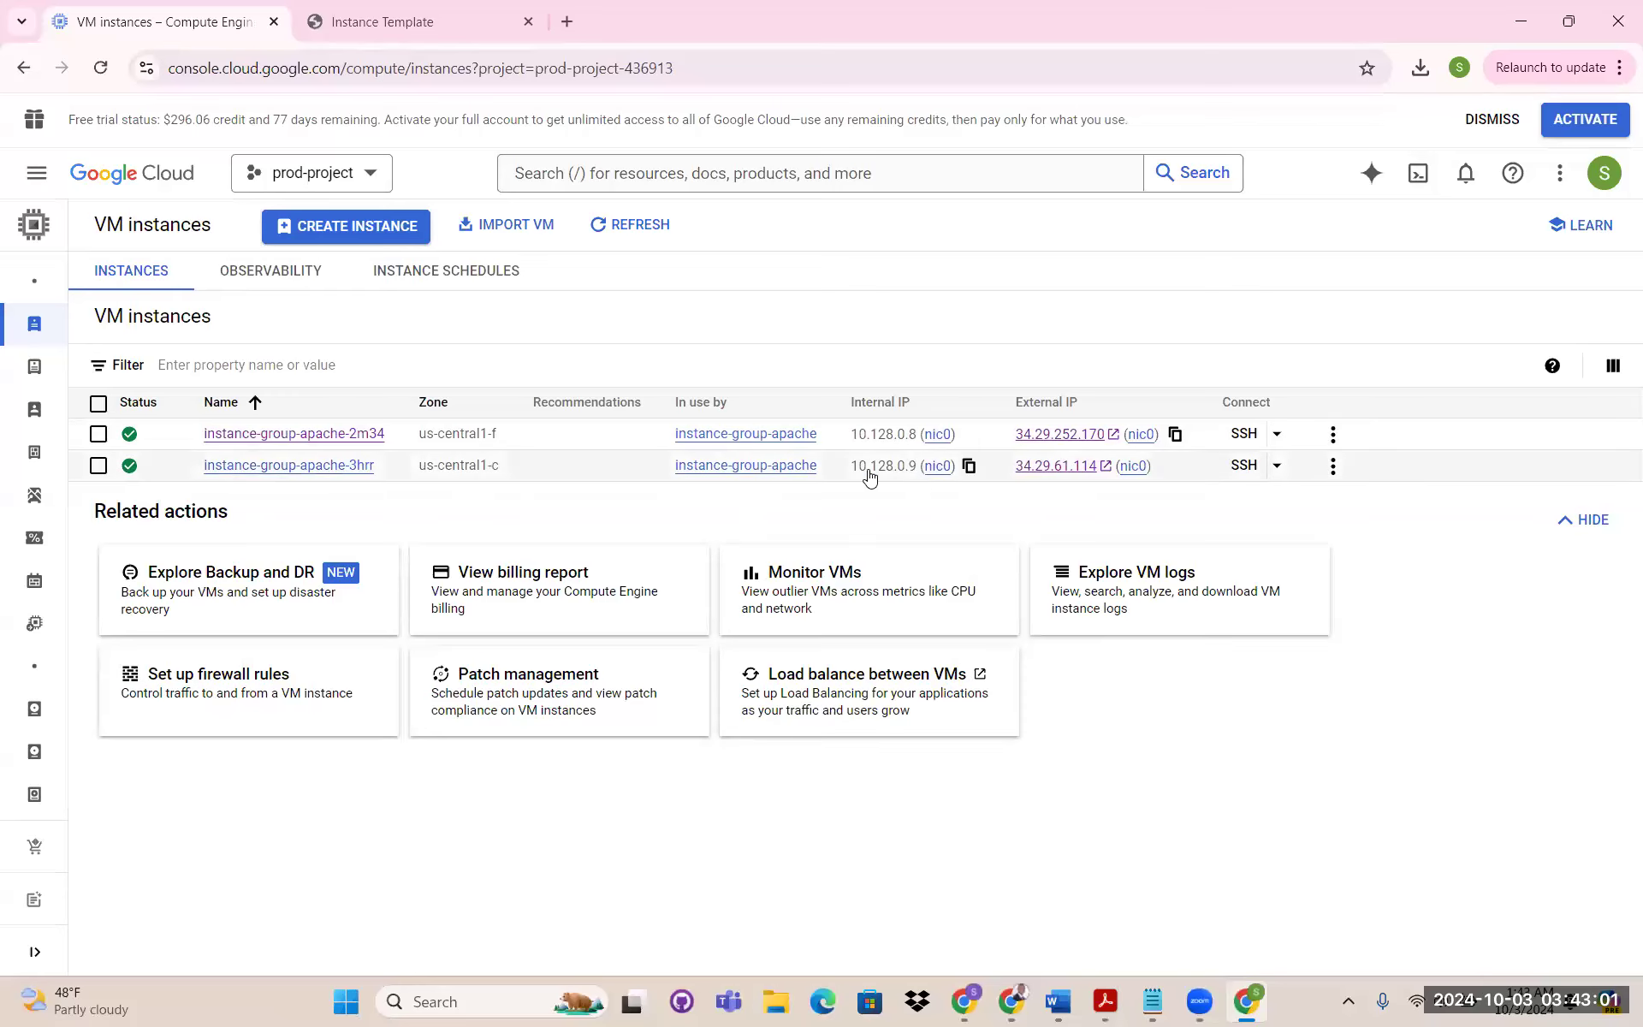
Open the web page at instance-group-apache-3hrr's external IP and compare its address and heading with the first instance's page
click(1057, 473)
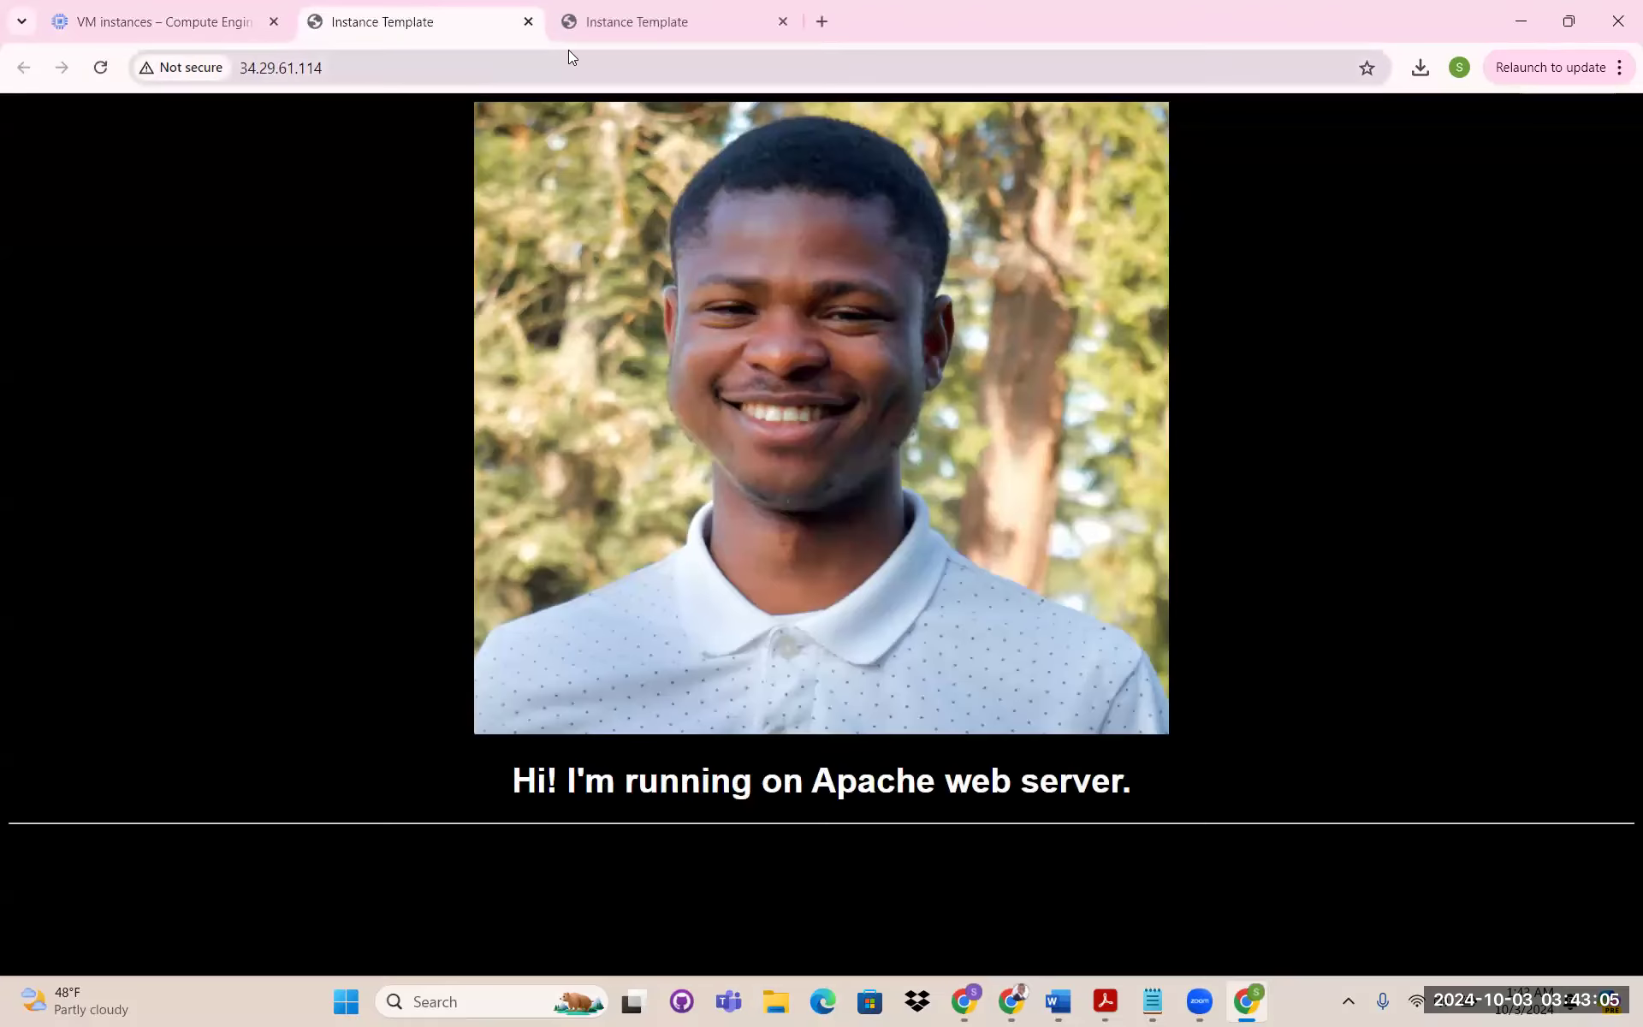
click(623, 21)
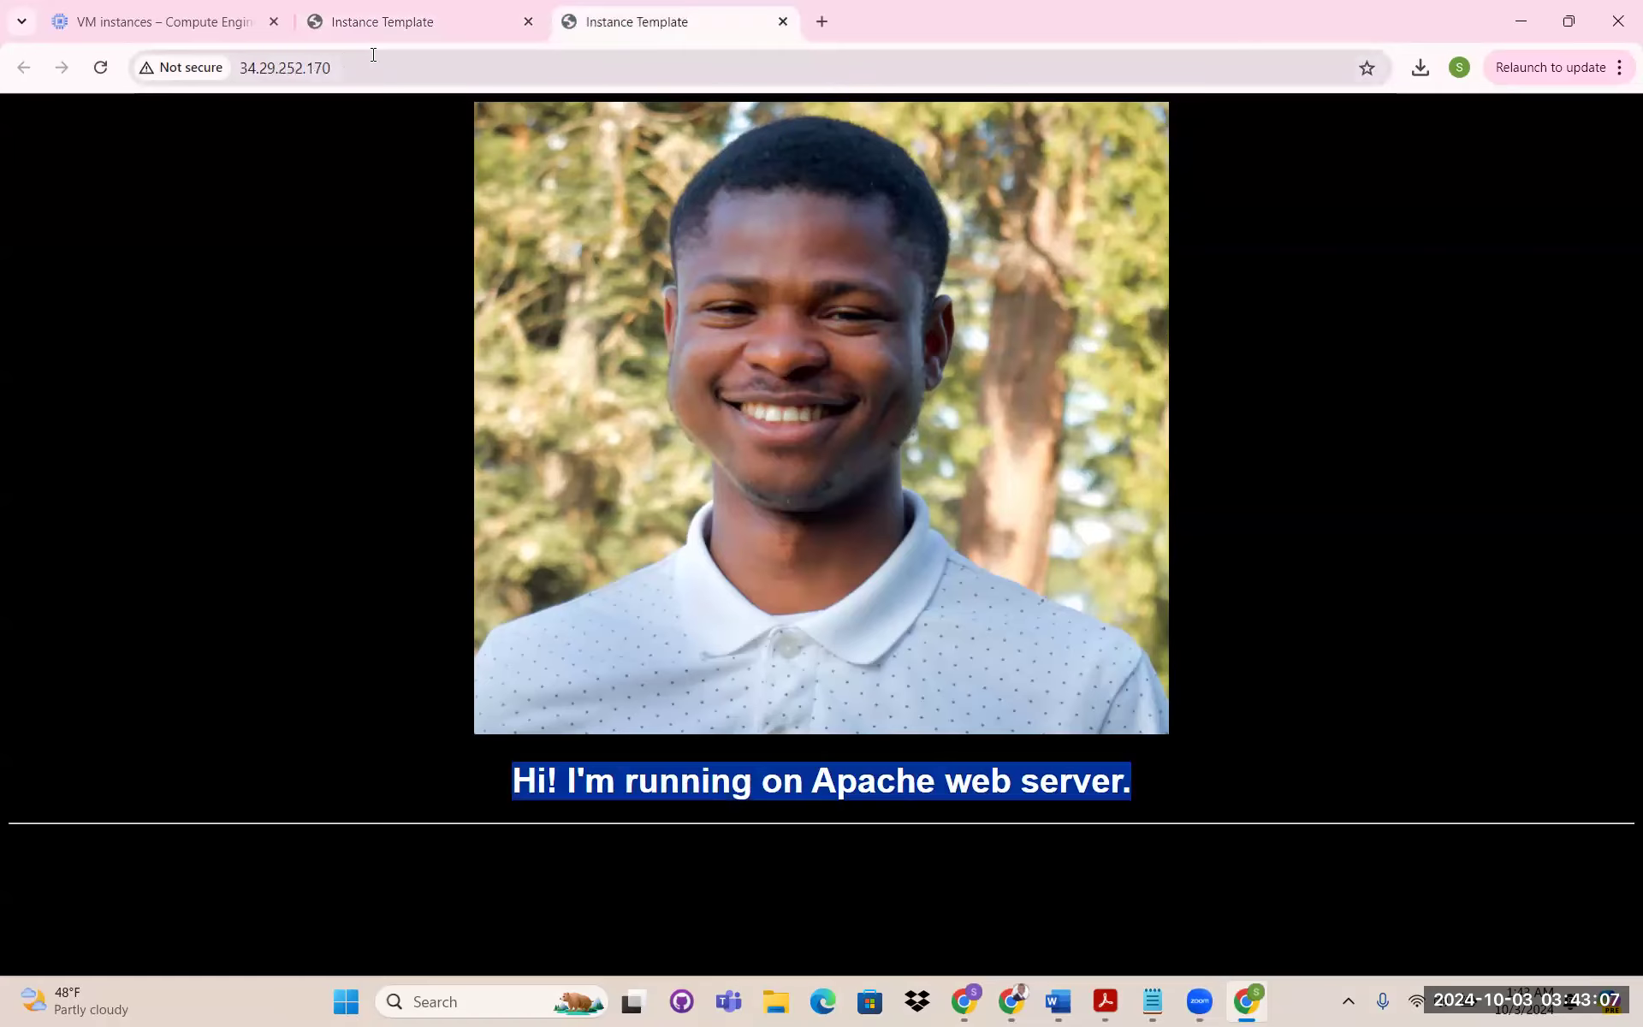
drag(337, 67, 308, 65)
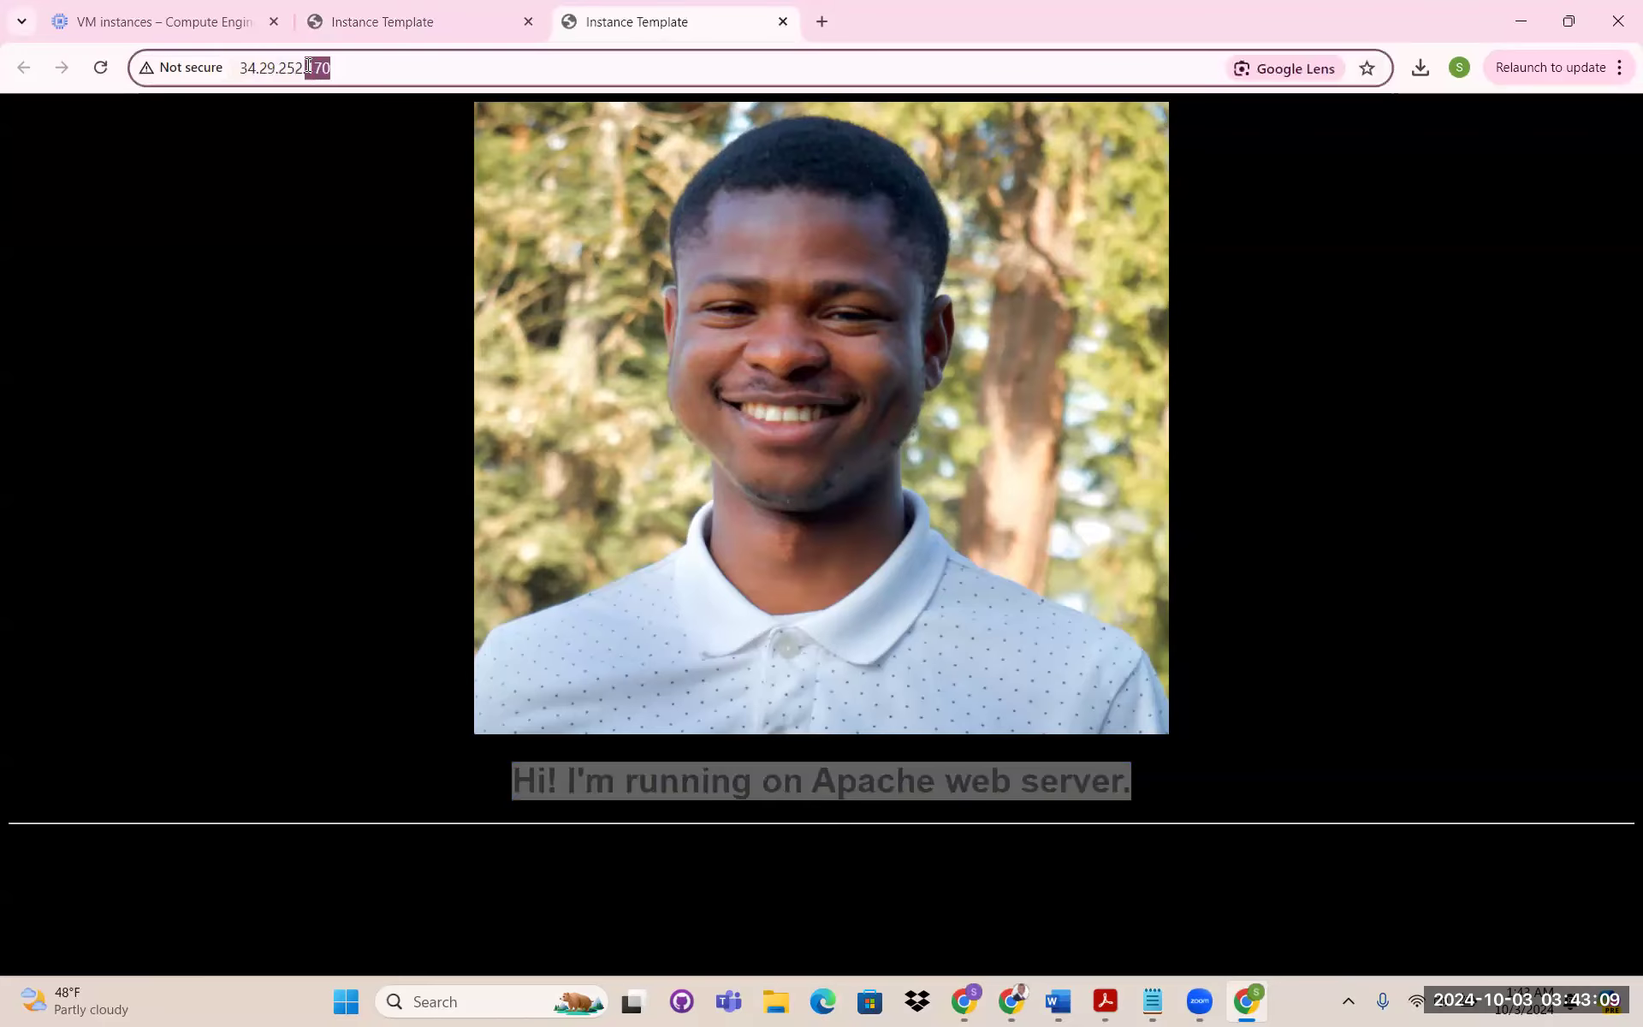
click(385, 22)
drag(342, 69, 306, 69)
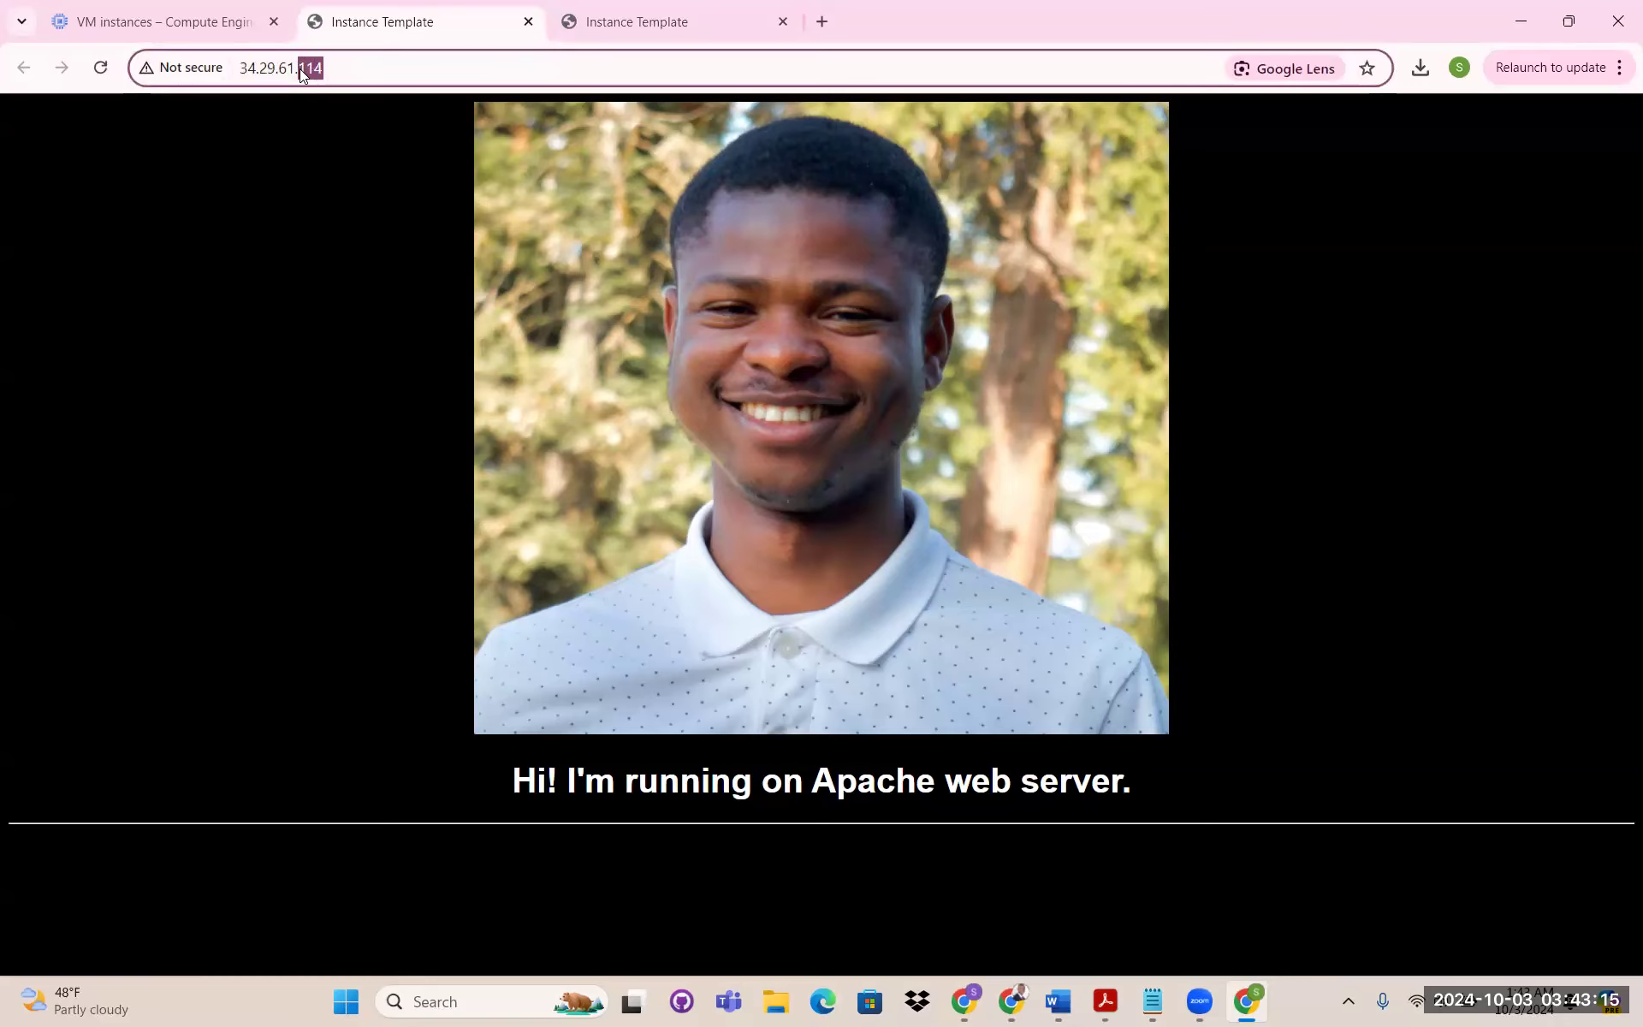
drag(1134, 787, 510, 780)
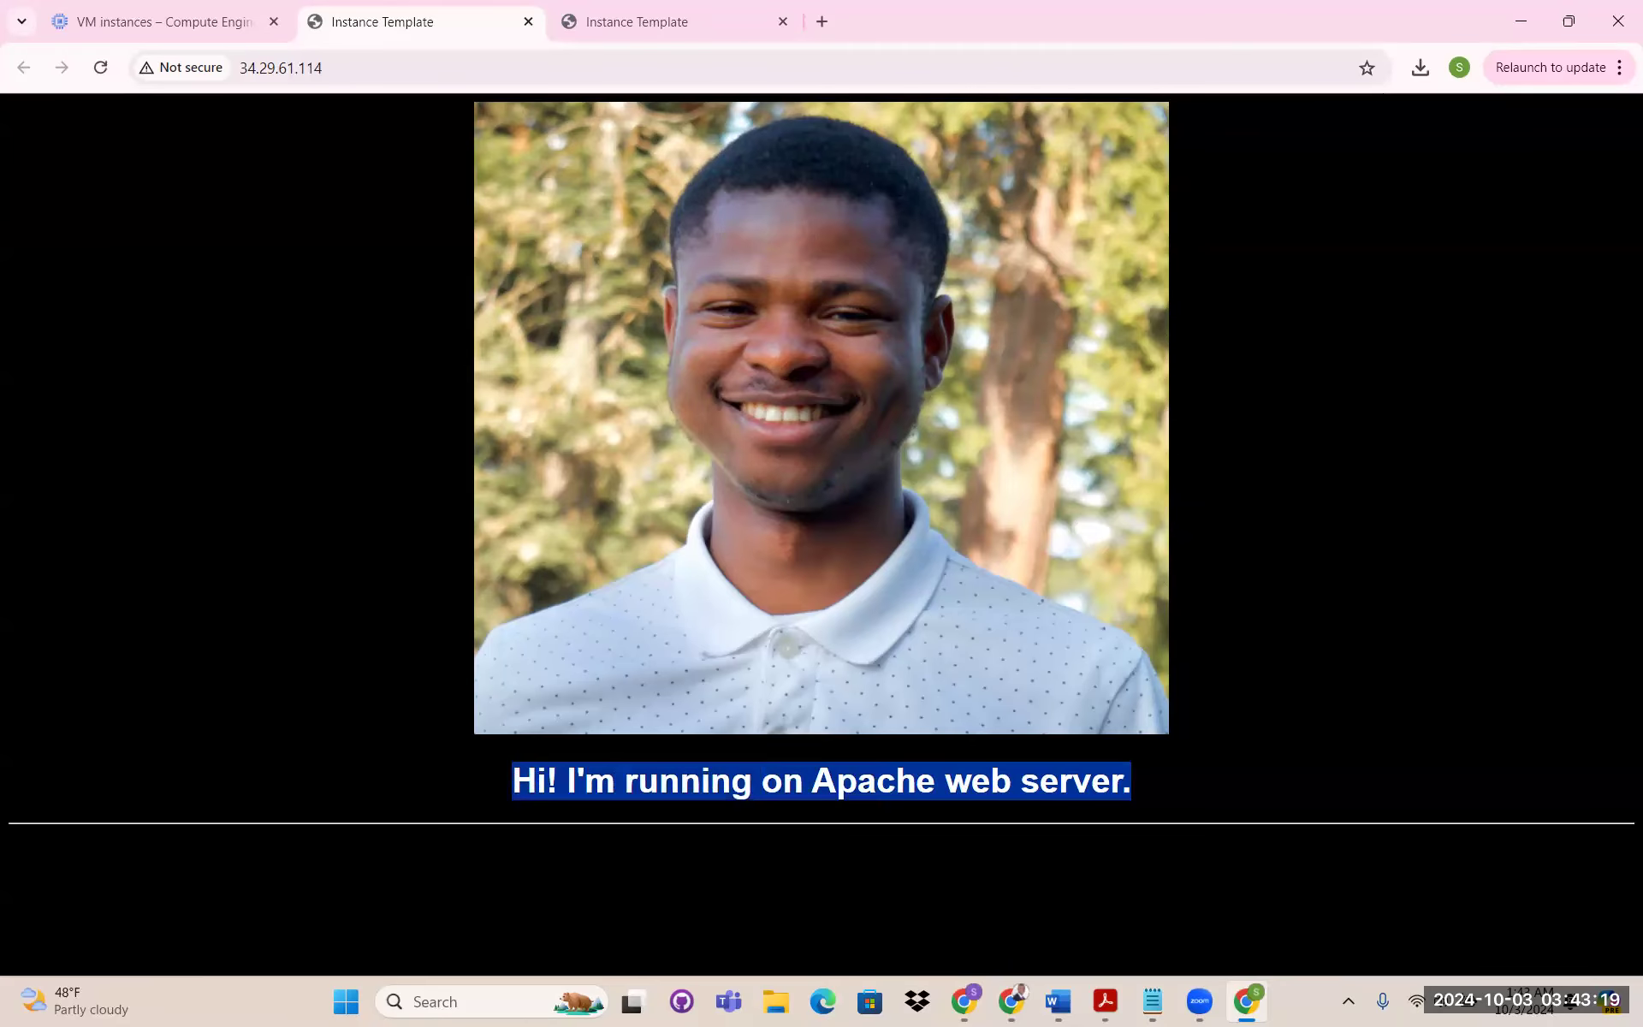
mouse_move(158, 24)
Connect to instance-group-apache-2m34 over SSH with authorization and open /var/www/html/index.html in vi with sudo
click(205, 23)
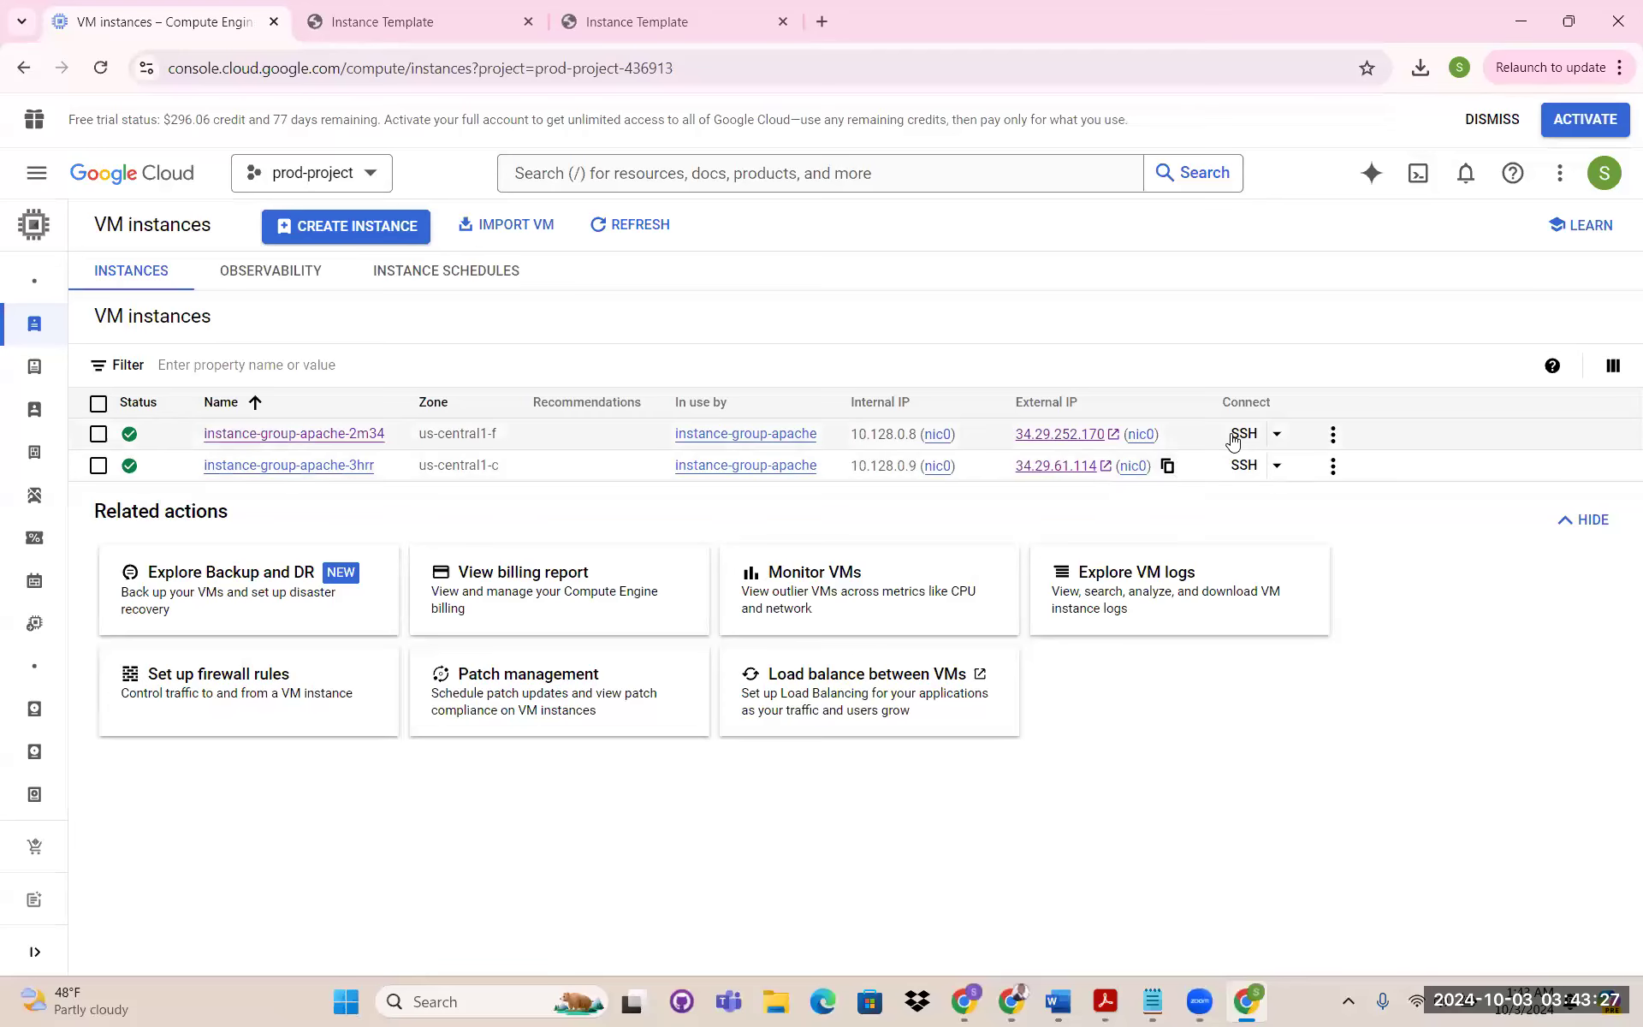
click(1243, 433)
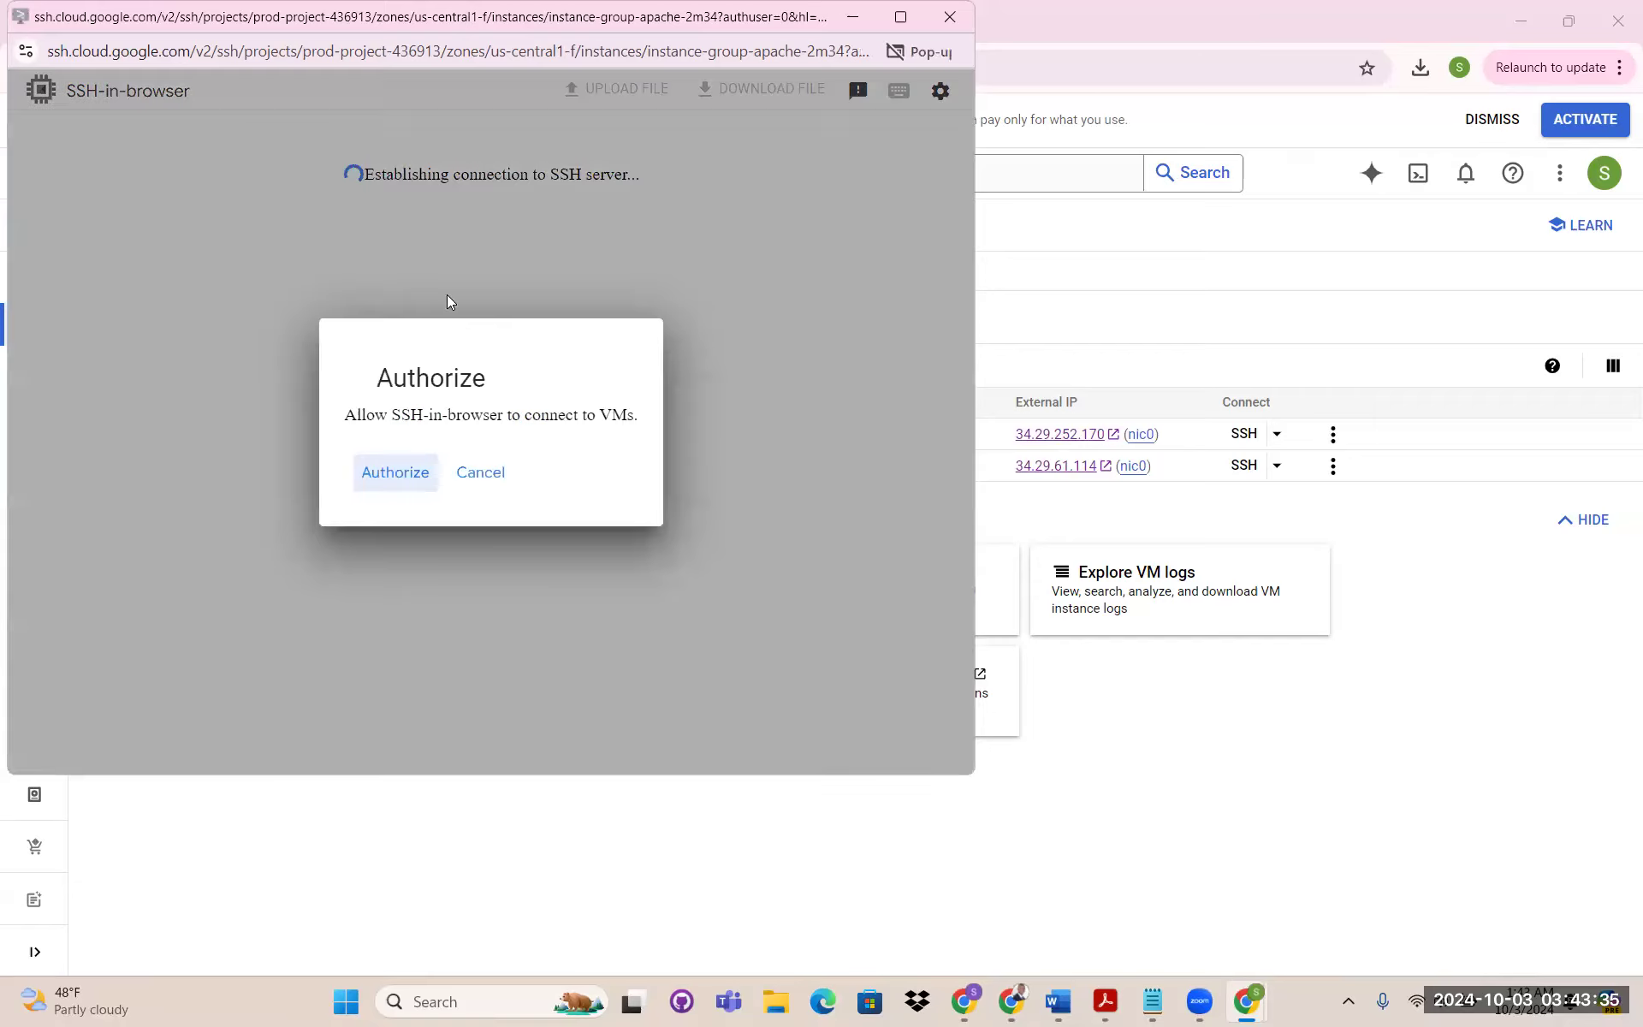
click(413, 471)
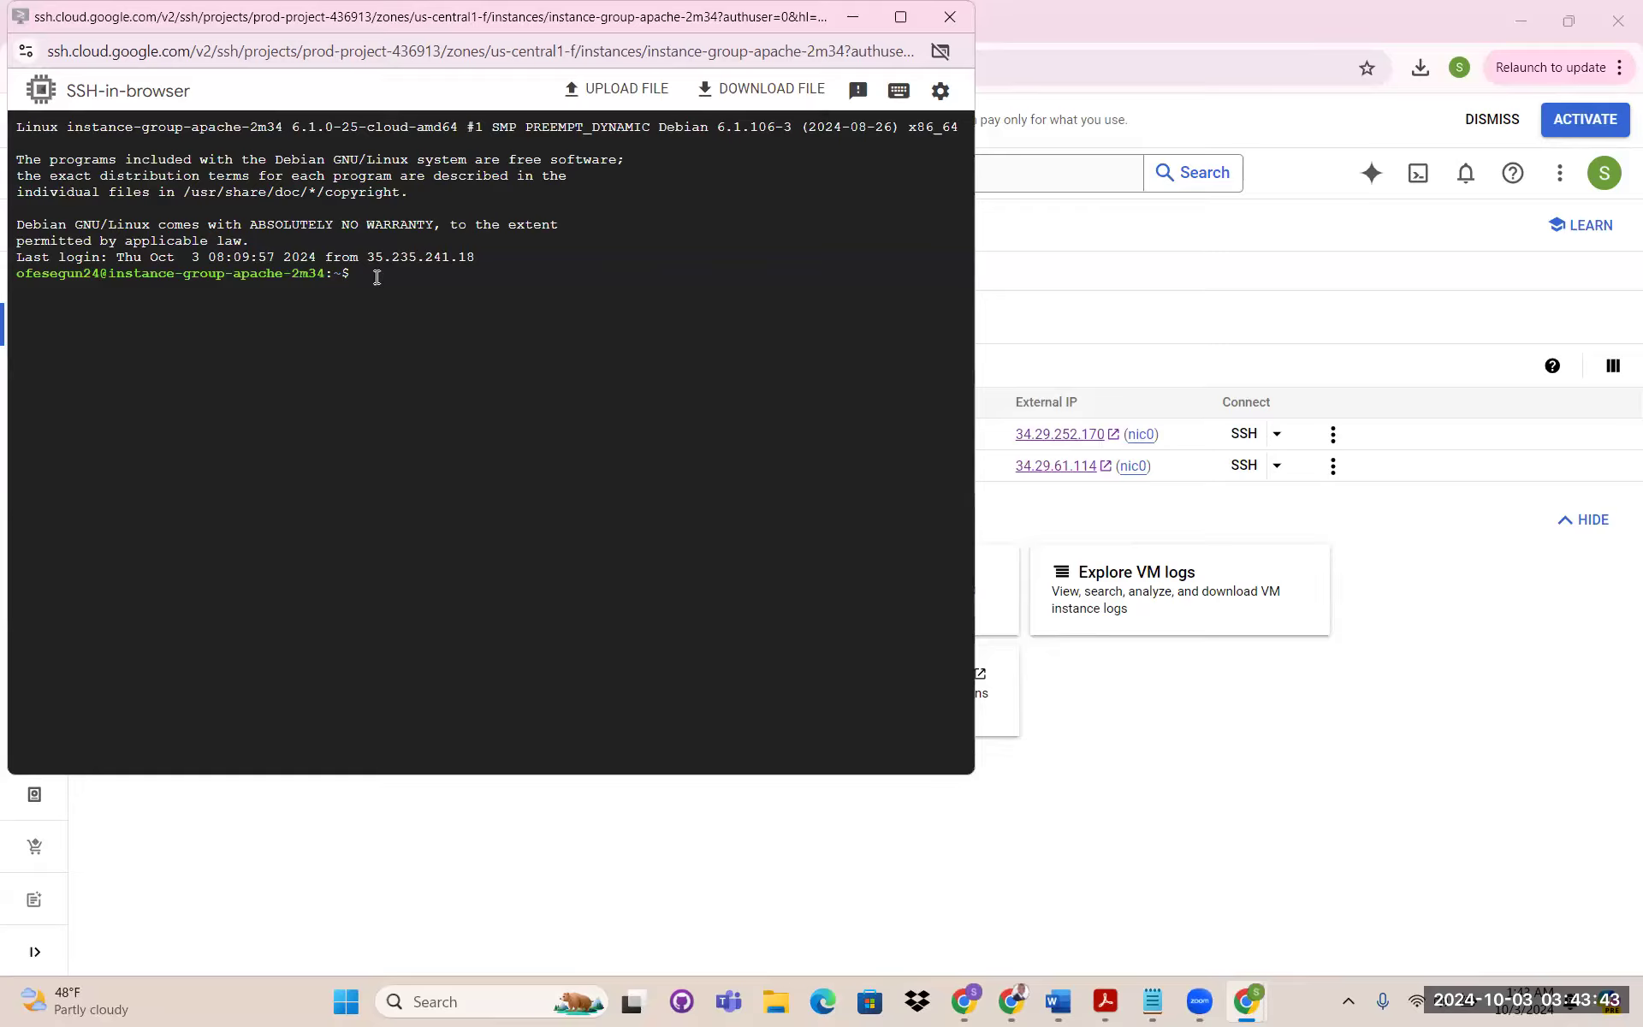
text(sudo vi)
right_click(468, 285)
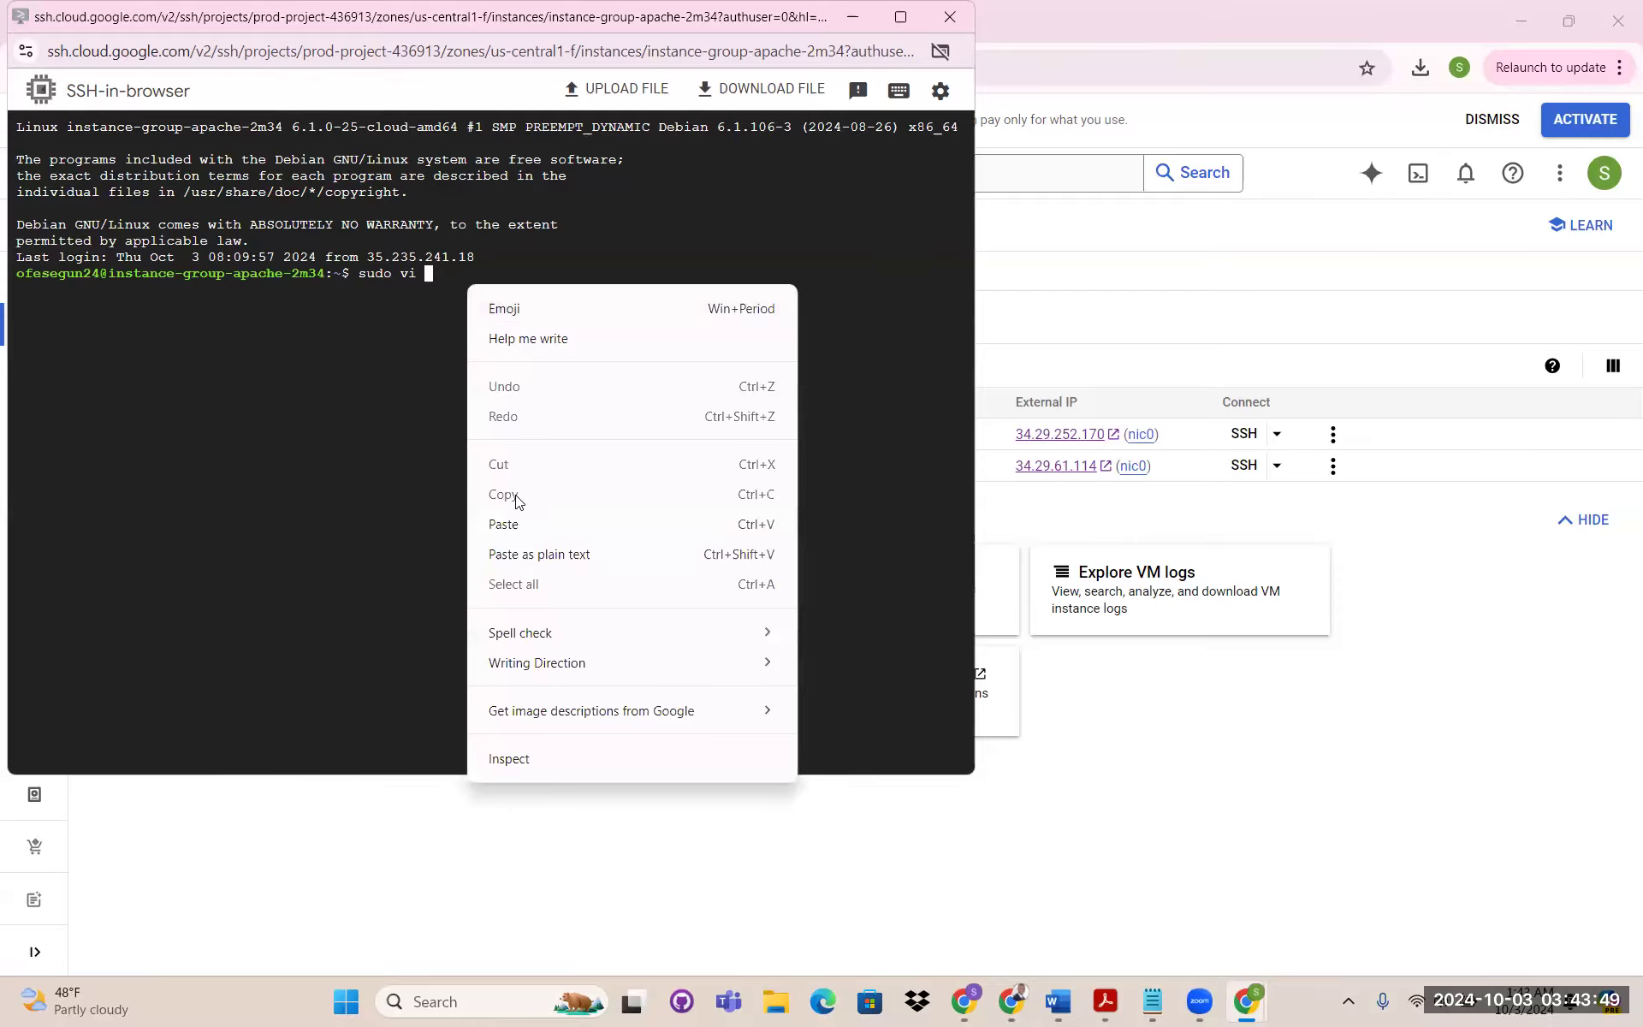
click(548, 524)
key(Return)
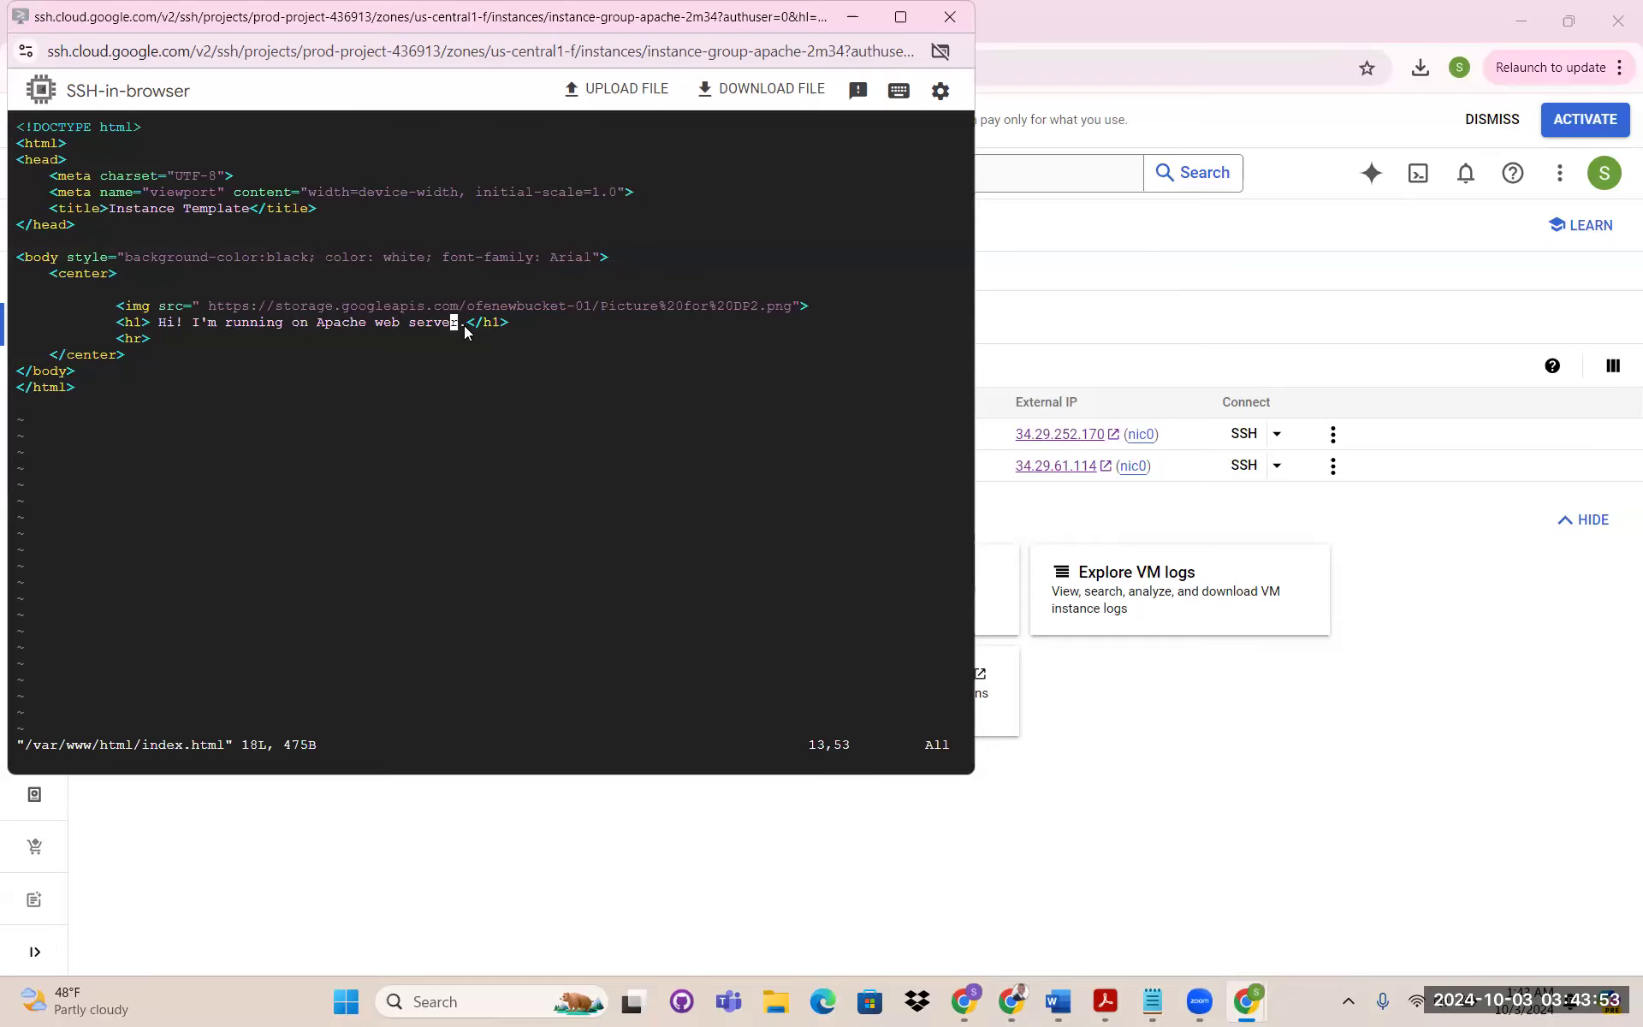
Change "server" to "server1" in the h1 heading, save and exit the file, and close the SSH session
key(i)
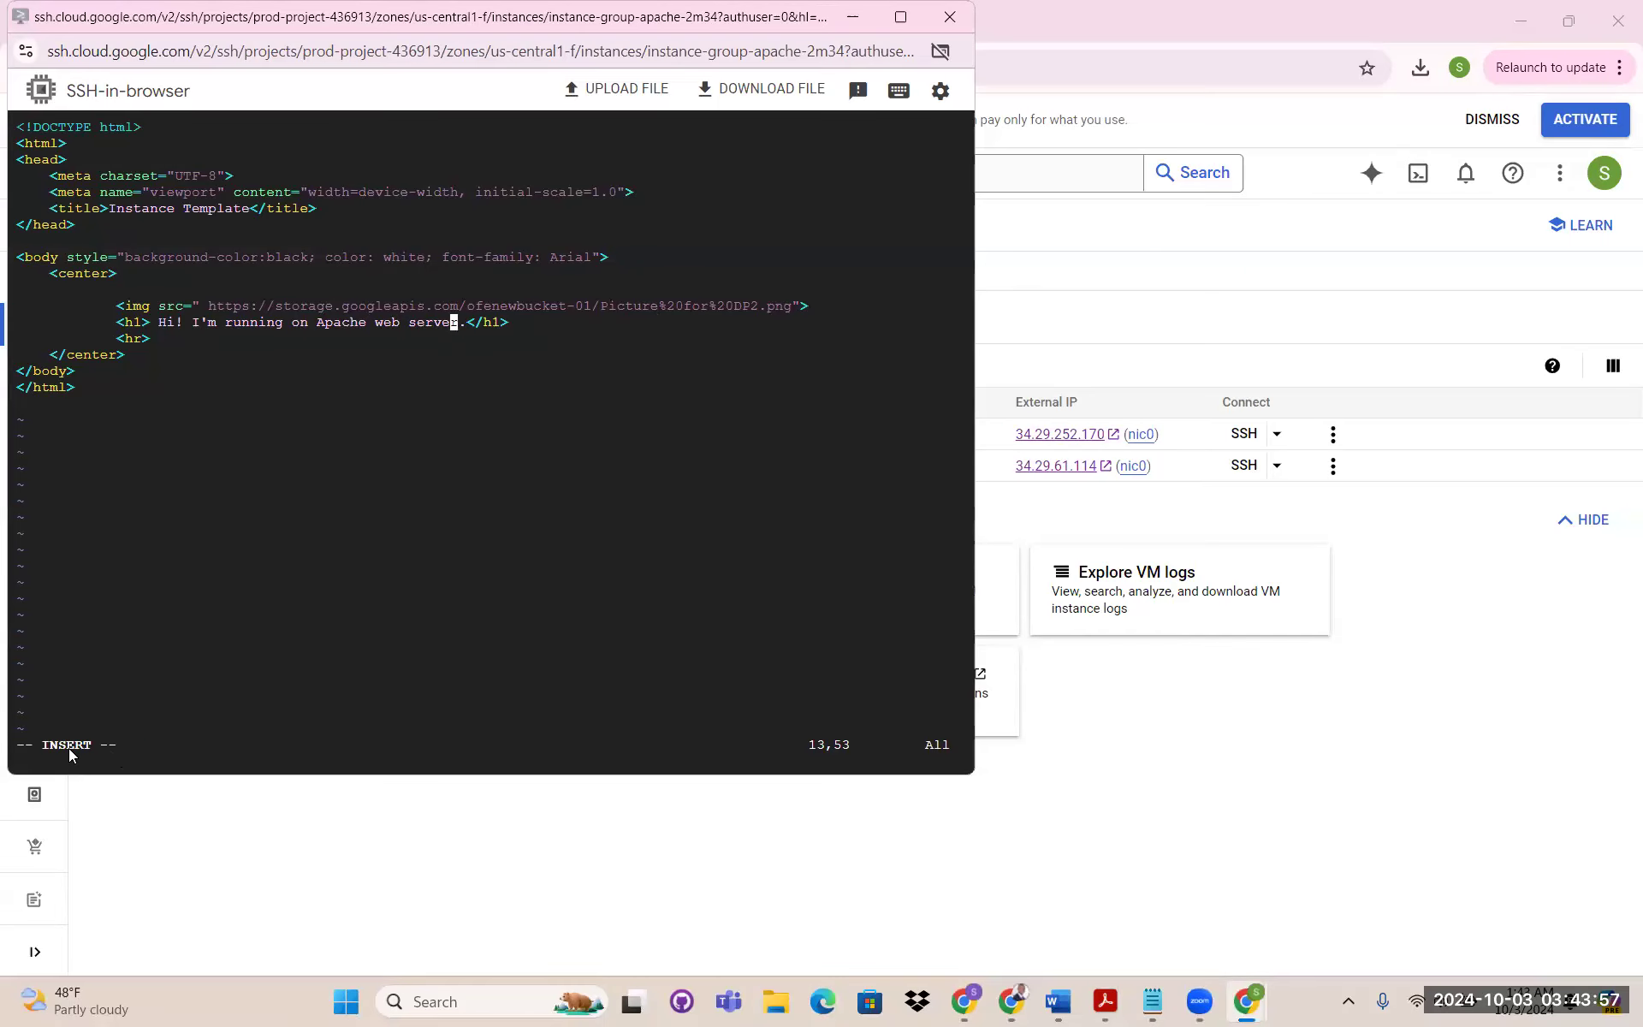
key(Right)
text(1)
key(Escape)
text(:x)
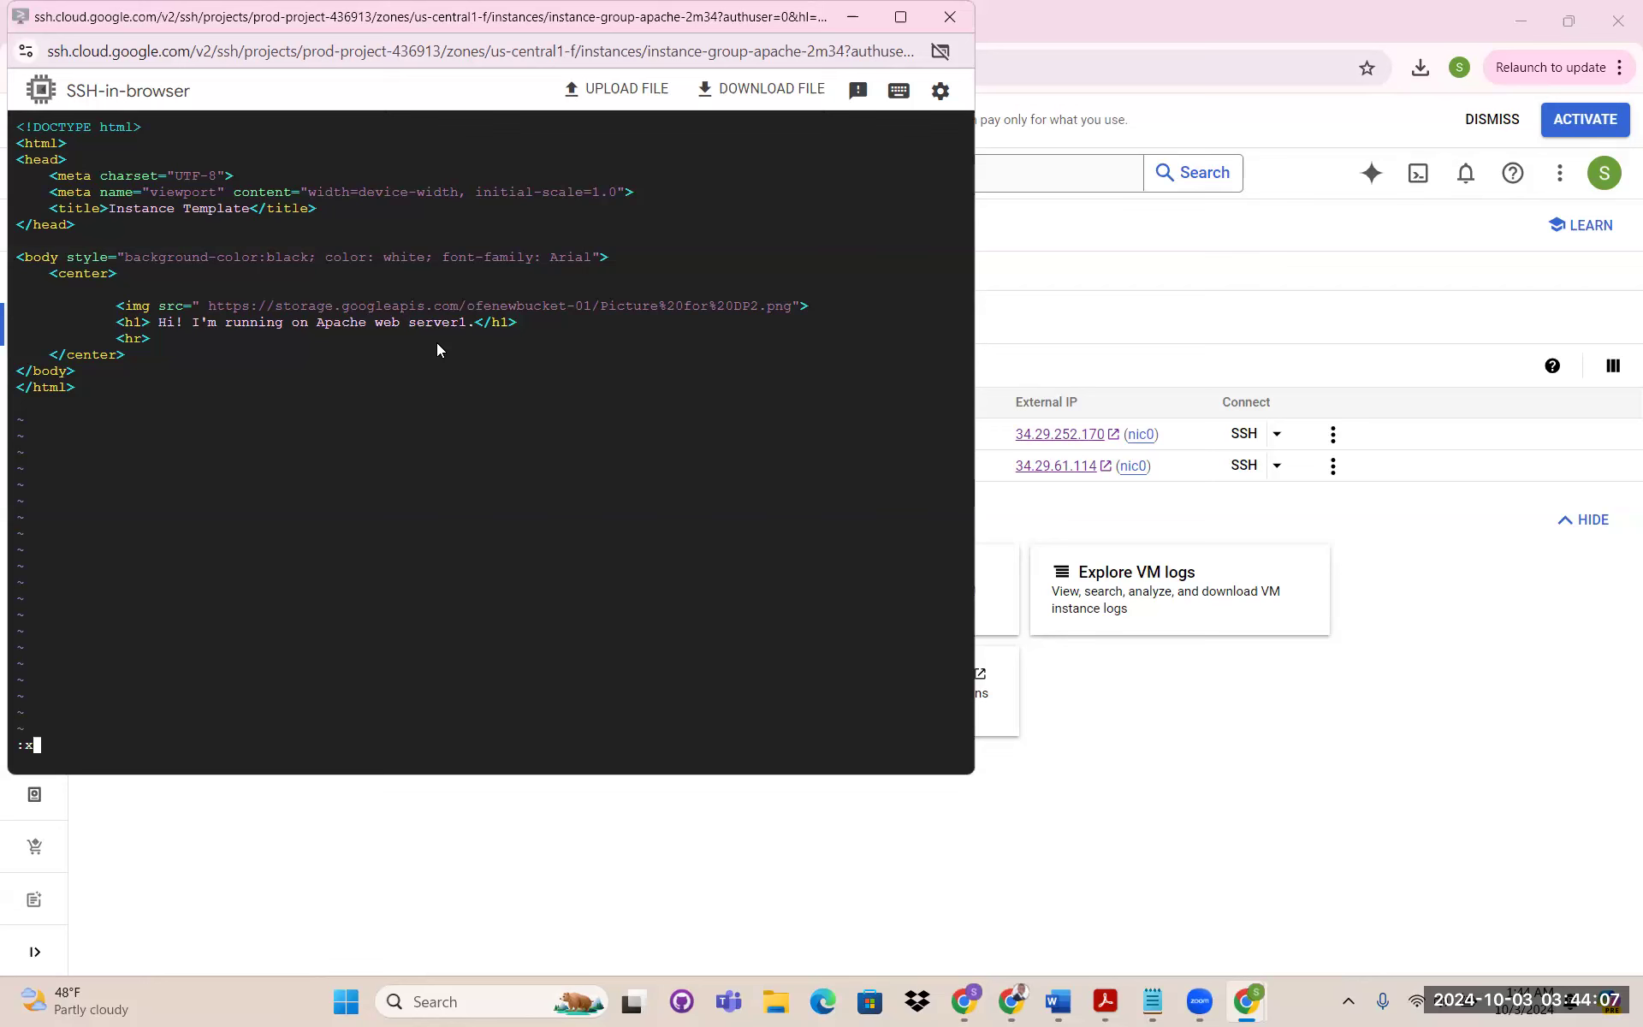
key(Return)
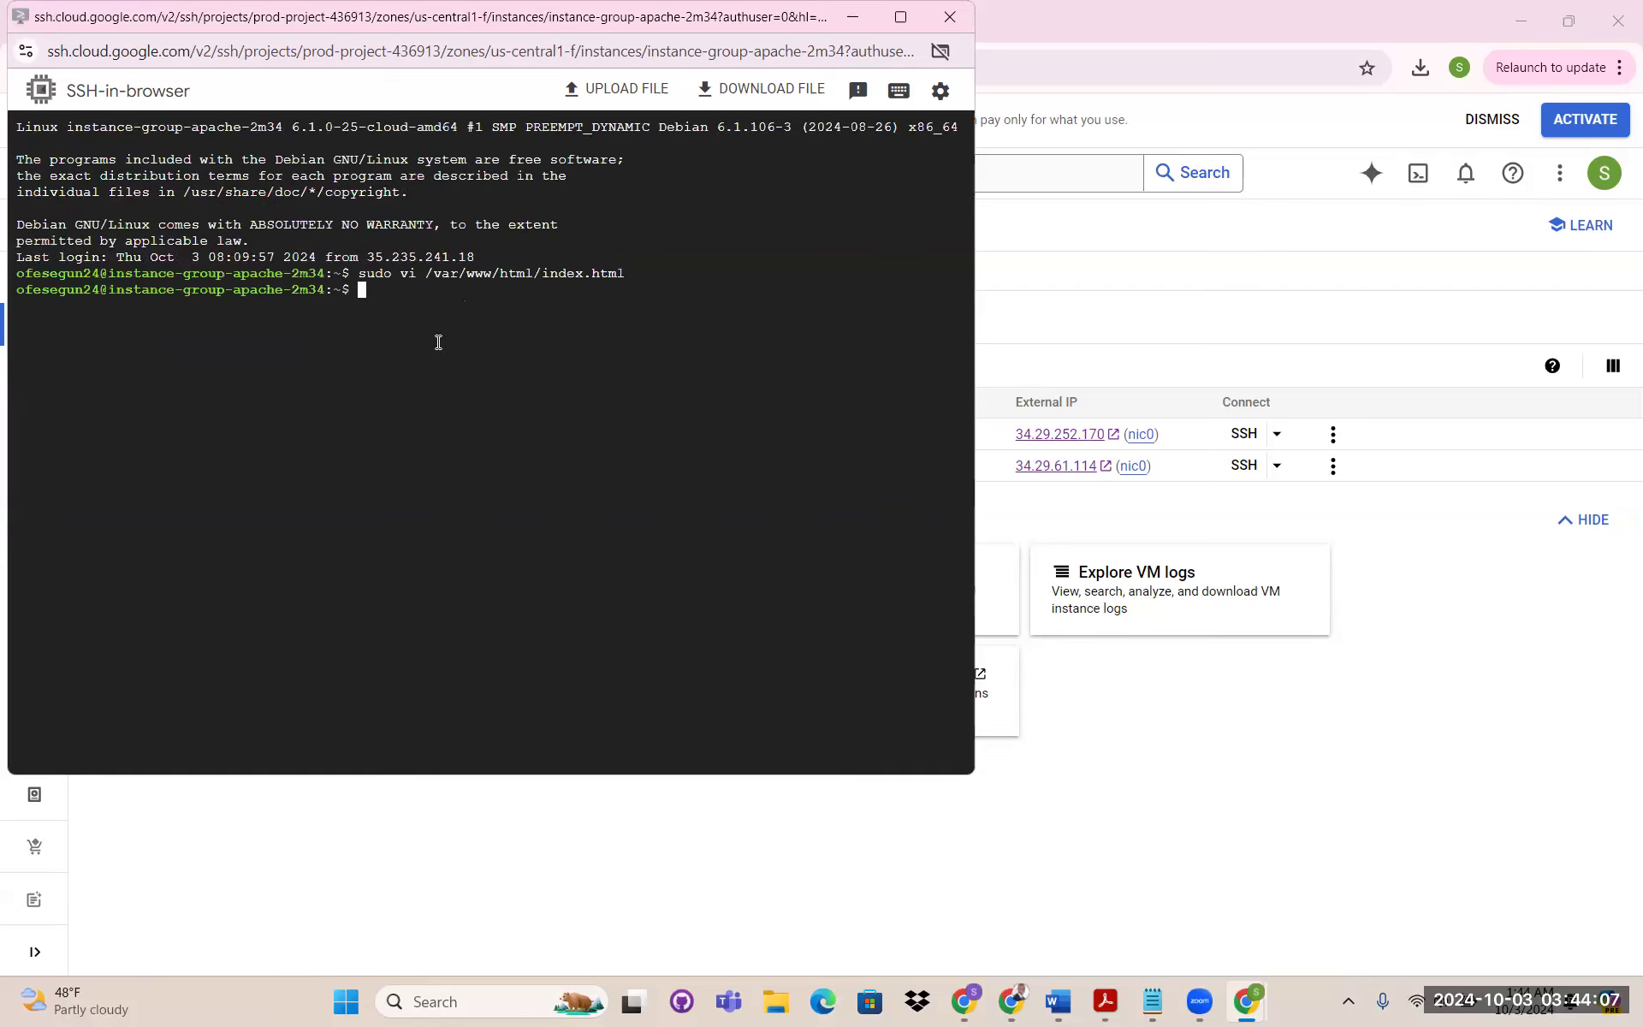
click(949, 16)
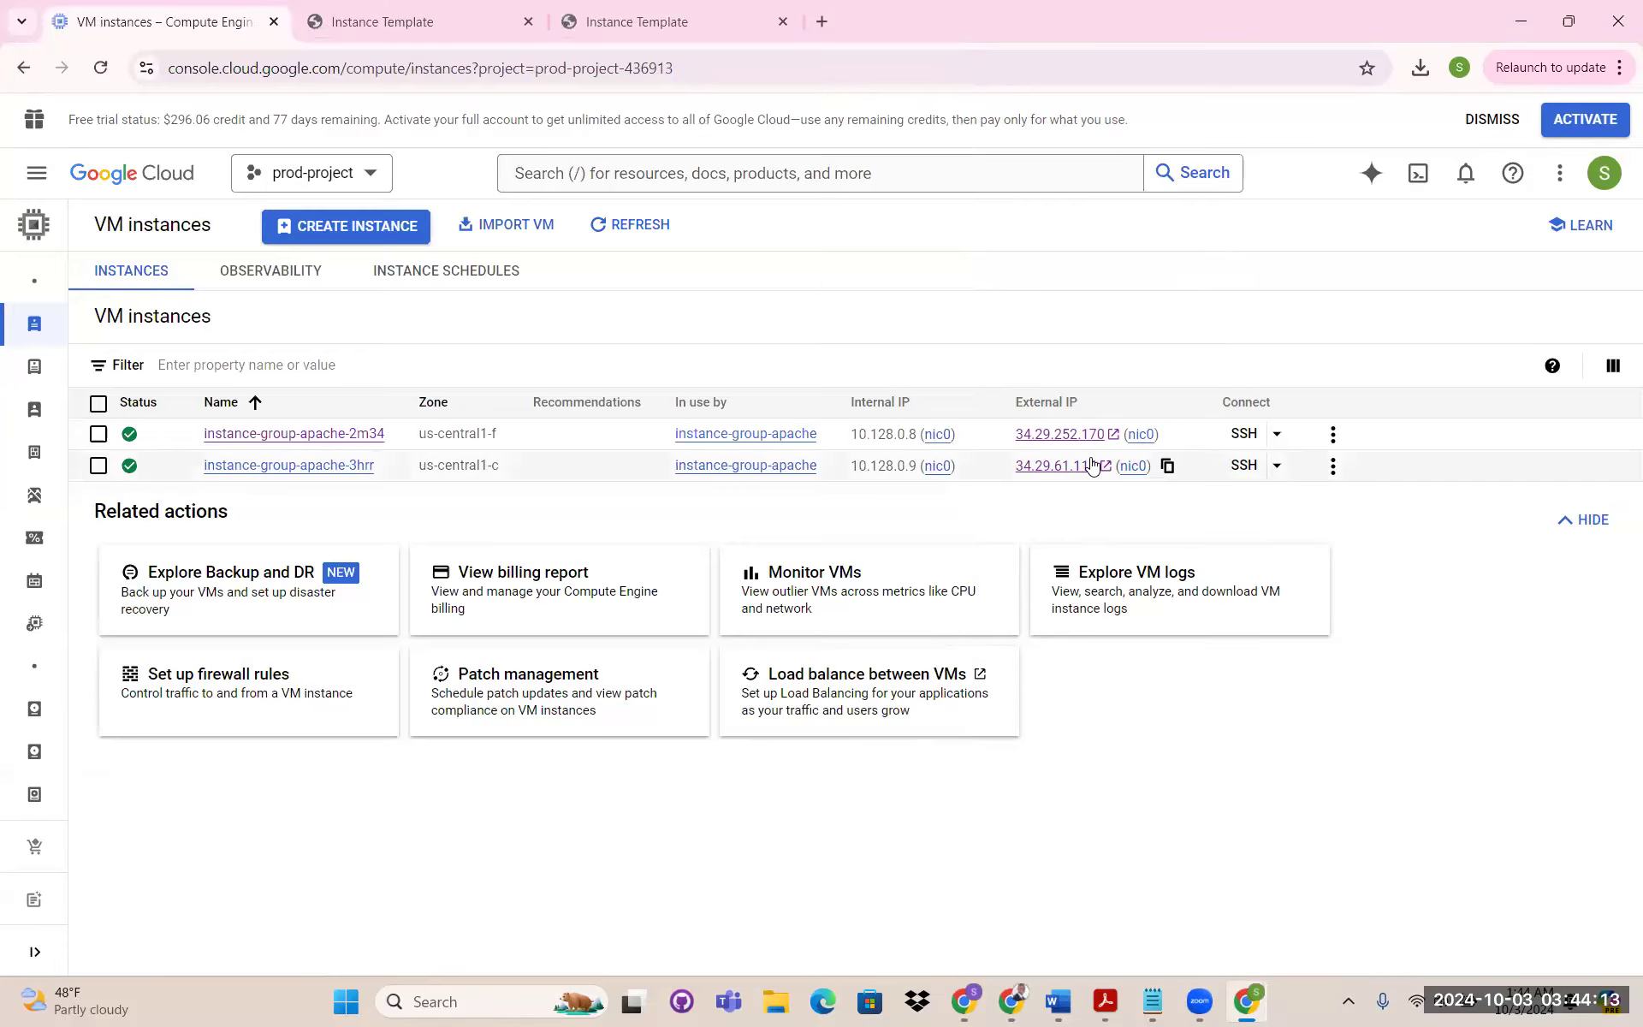
Connect to instance-group-apache-3hrr over SSH with authorization and open /var/www/html/index.html in vi with sudo
click(1236, 465)
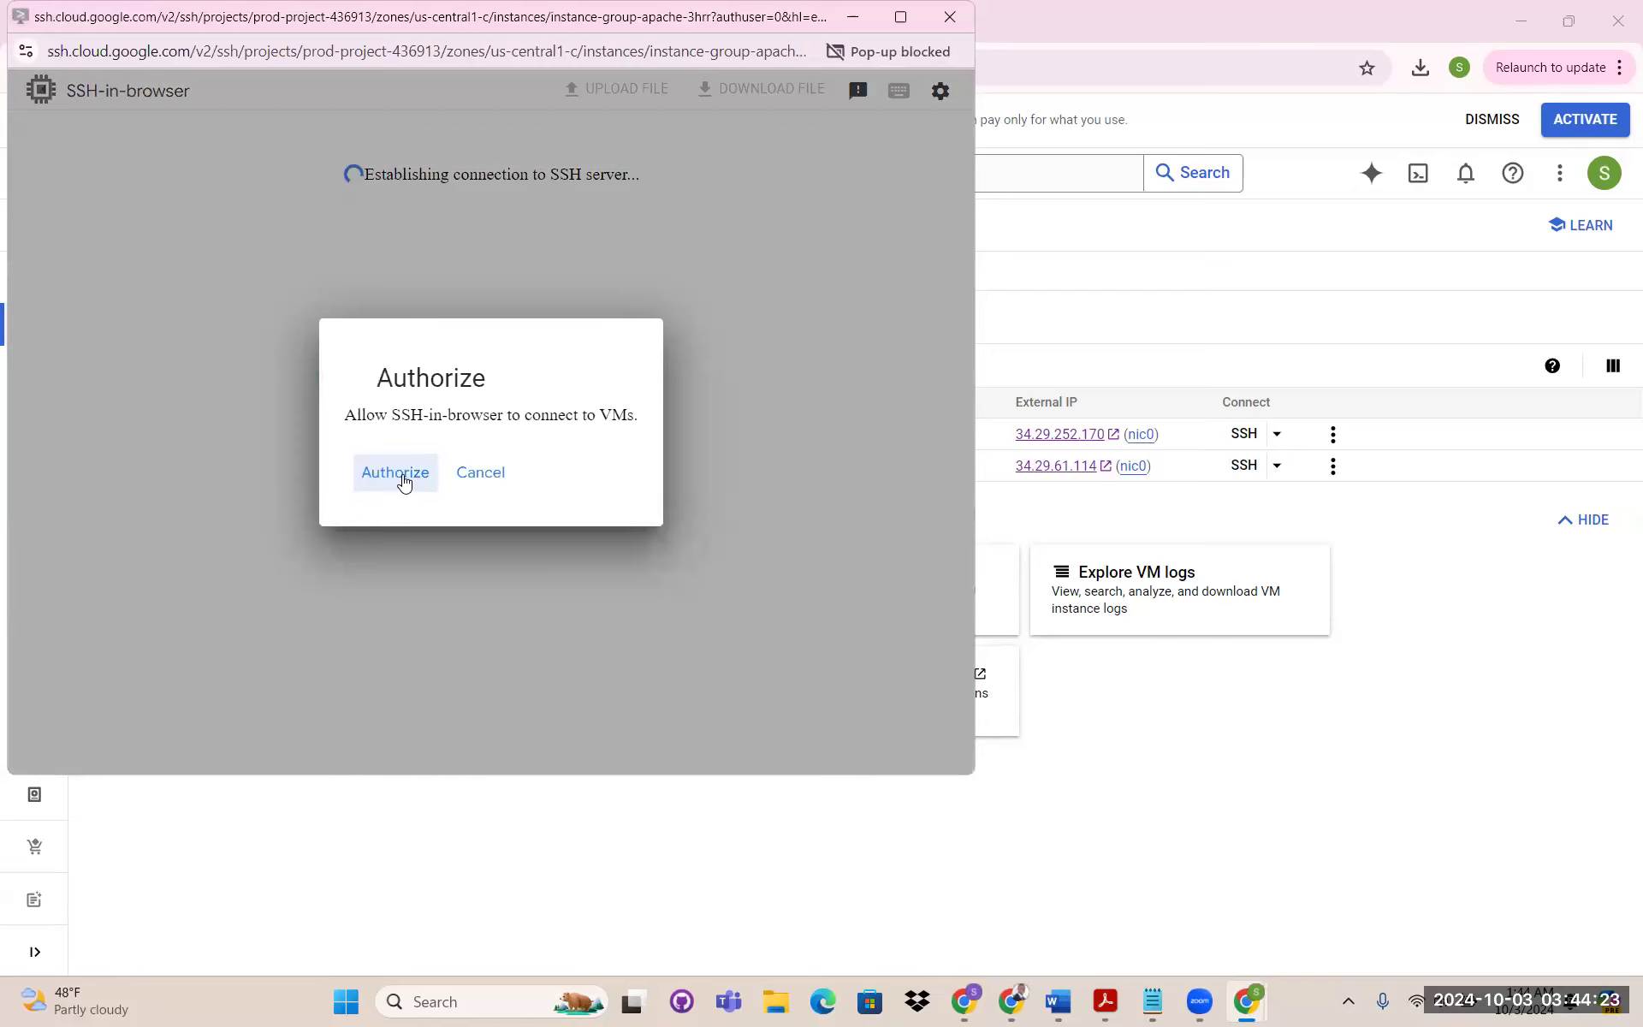
click(409, 475)
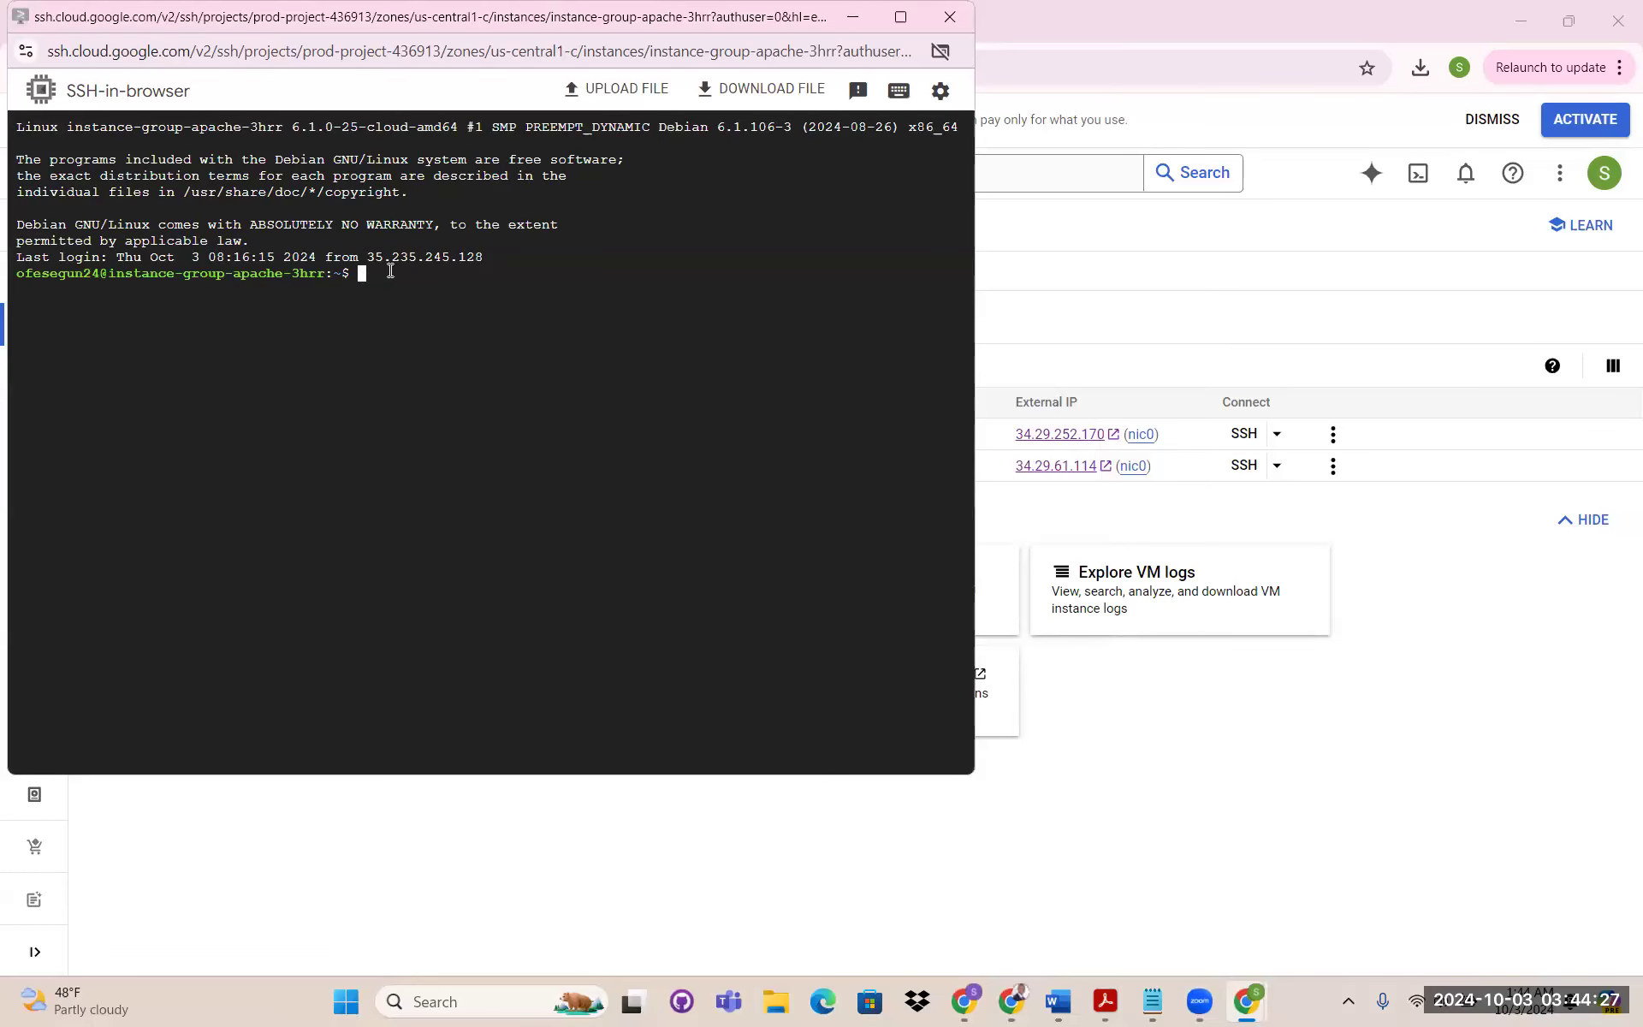
text(sudo vi)
right_click(426, 277)
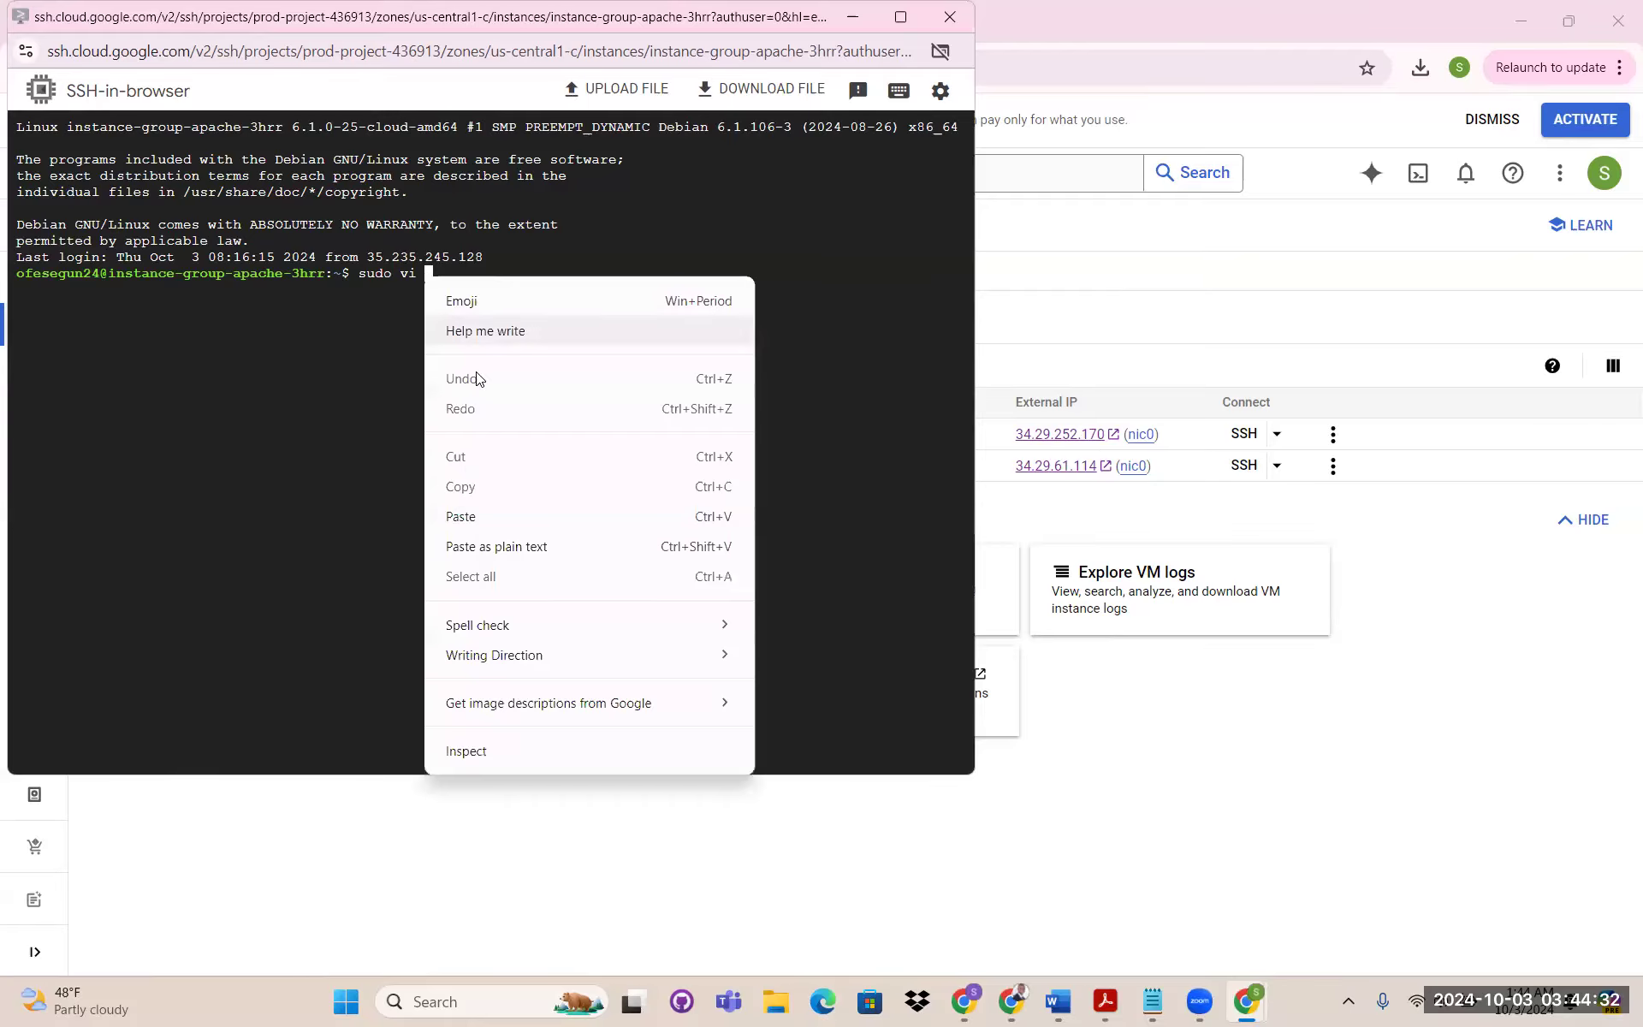
click(466, 515)
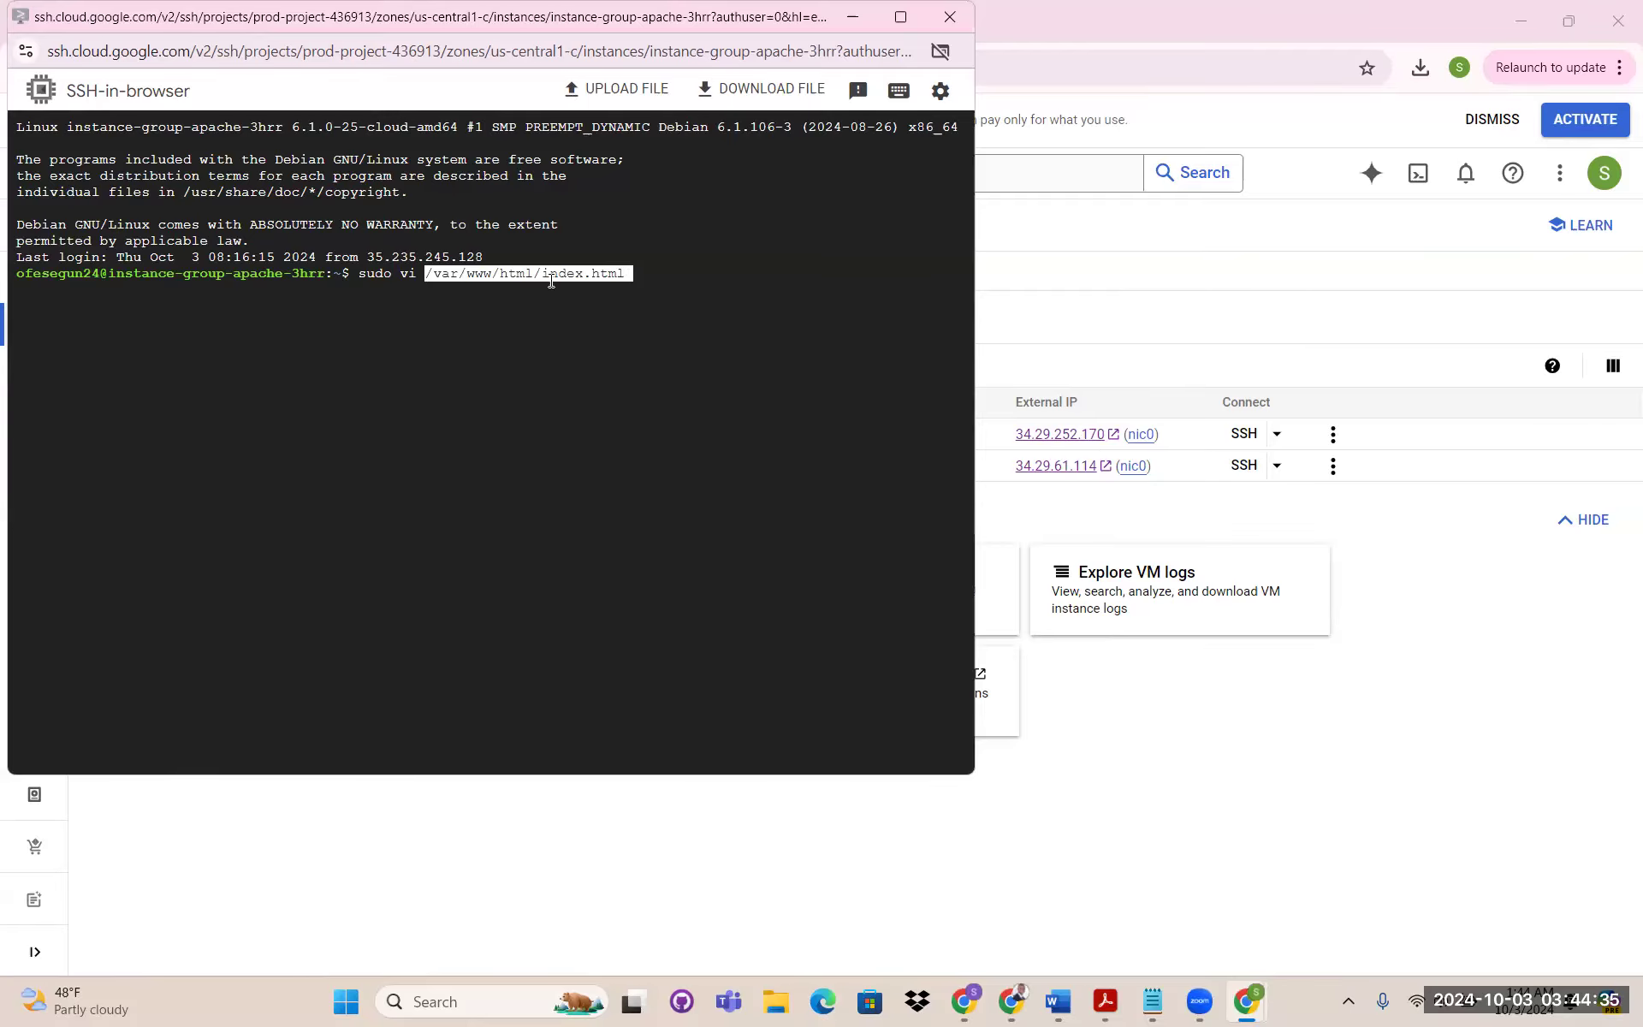
key(Return)
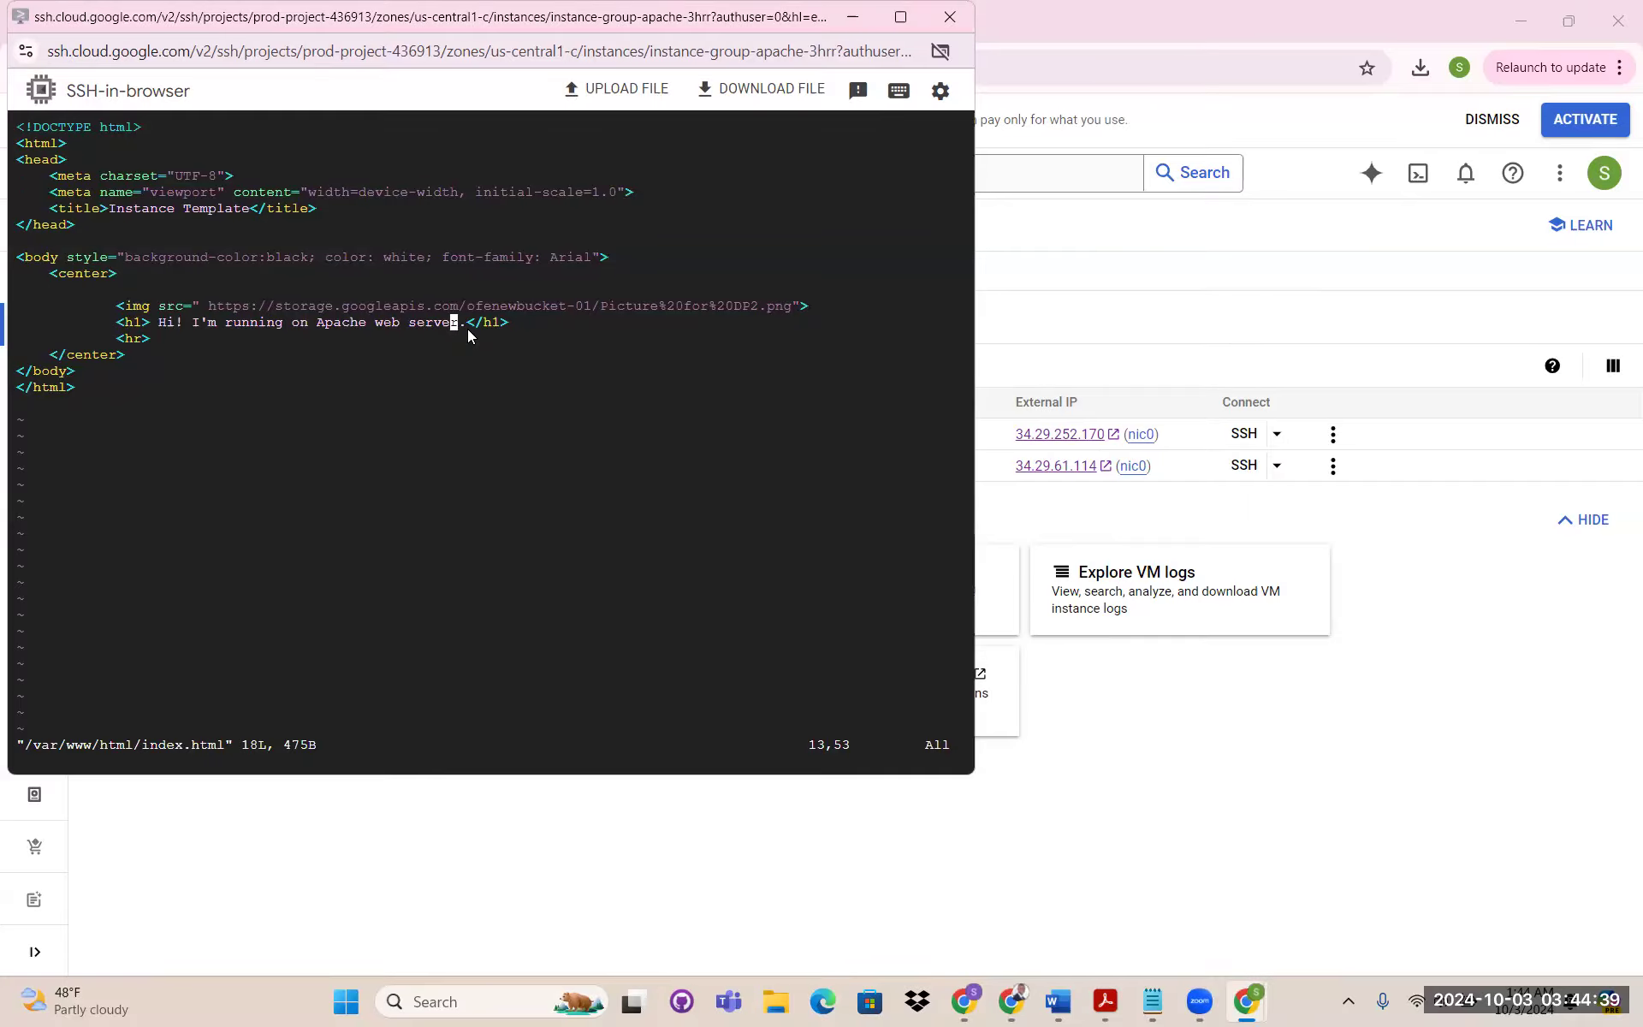
Change "server" to "server2" in the h1 heading, save and exit the file, and close the SSH session
key(i)
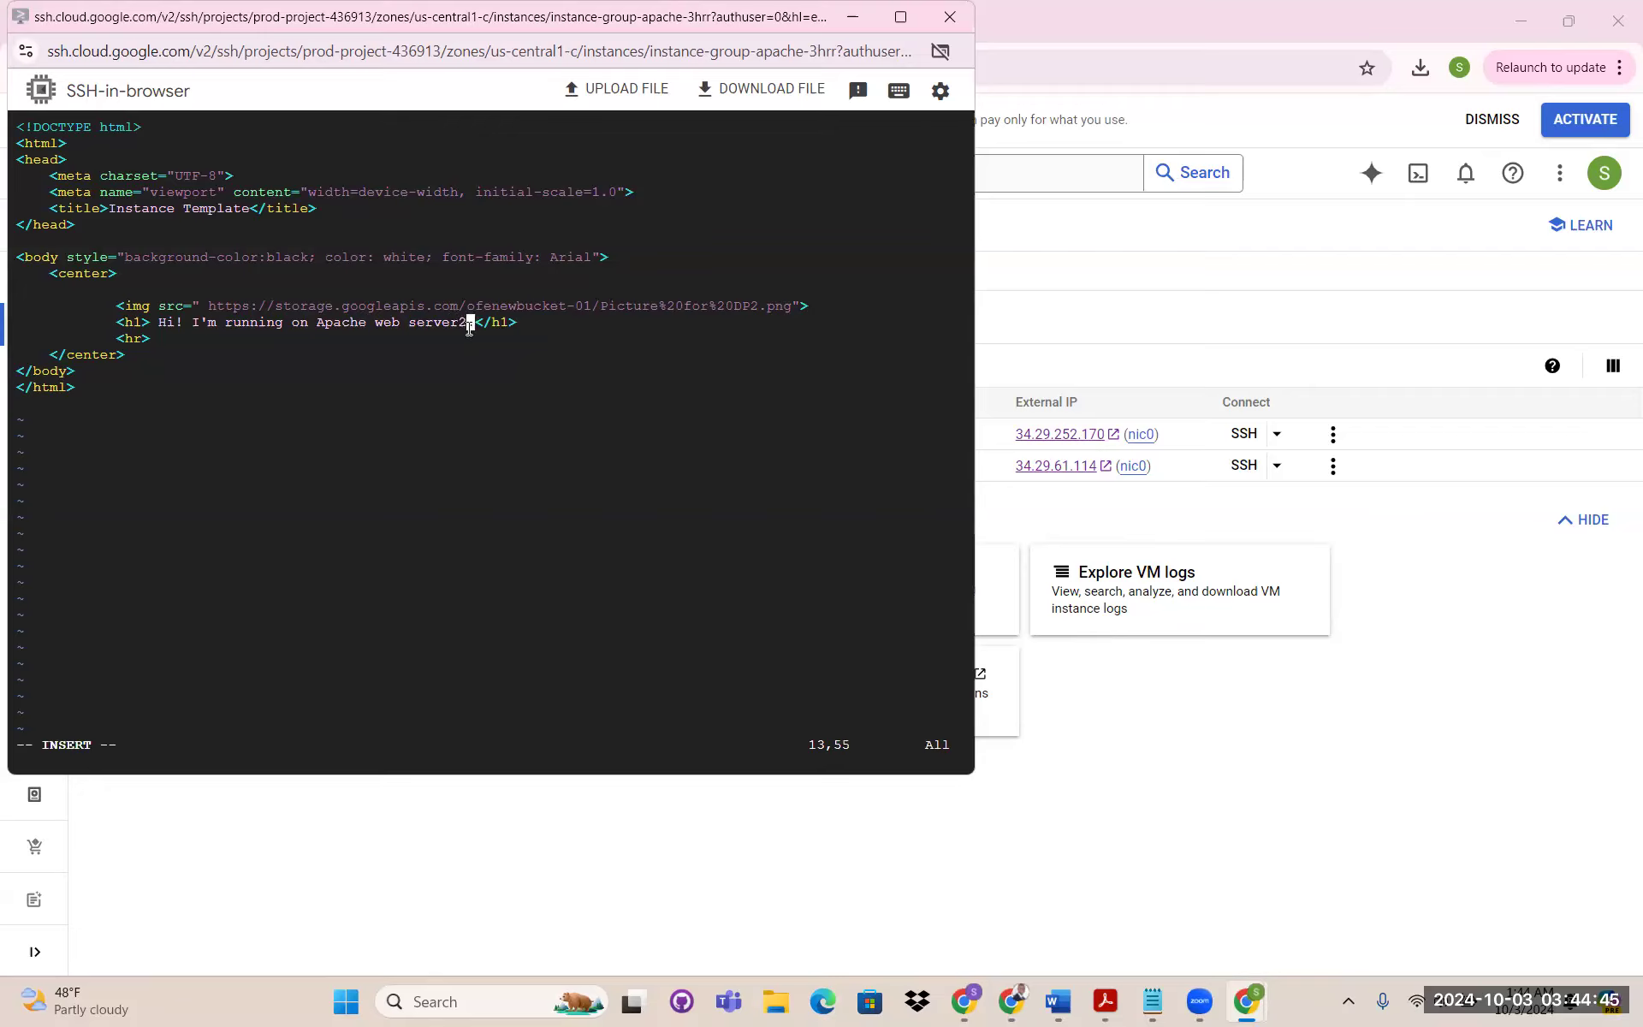
key(Escape)
text(:x)
key(Return)
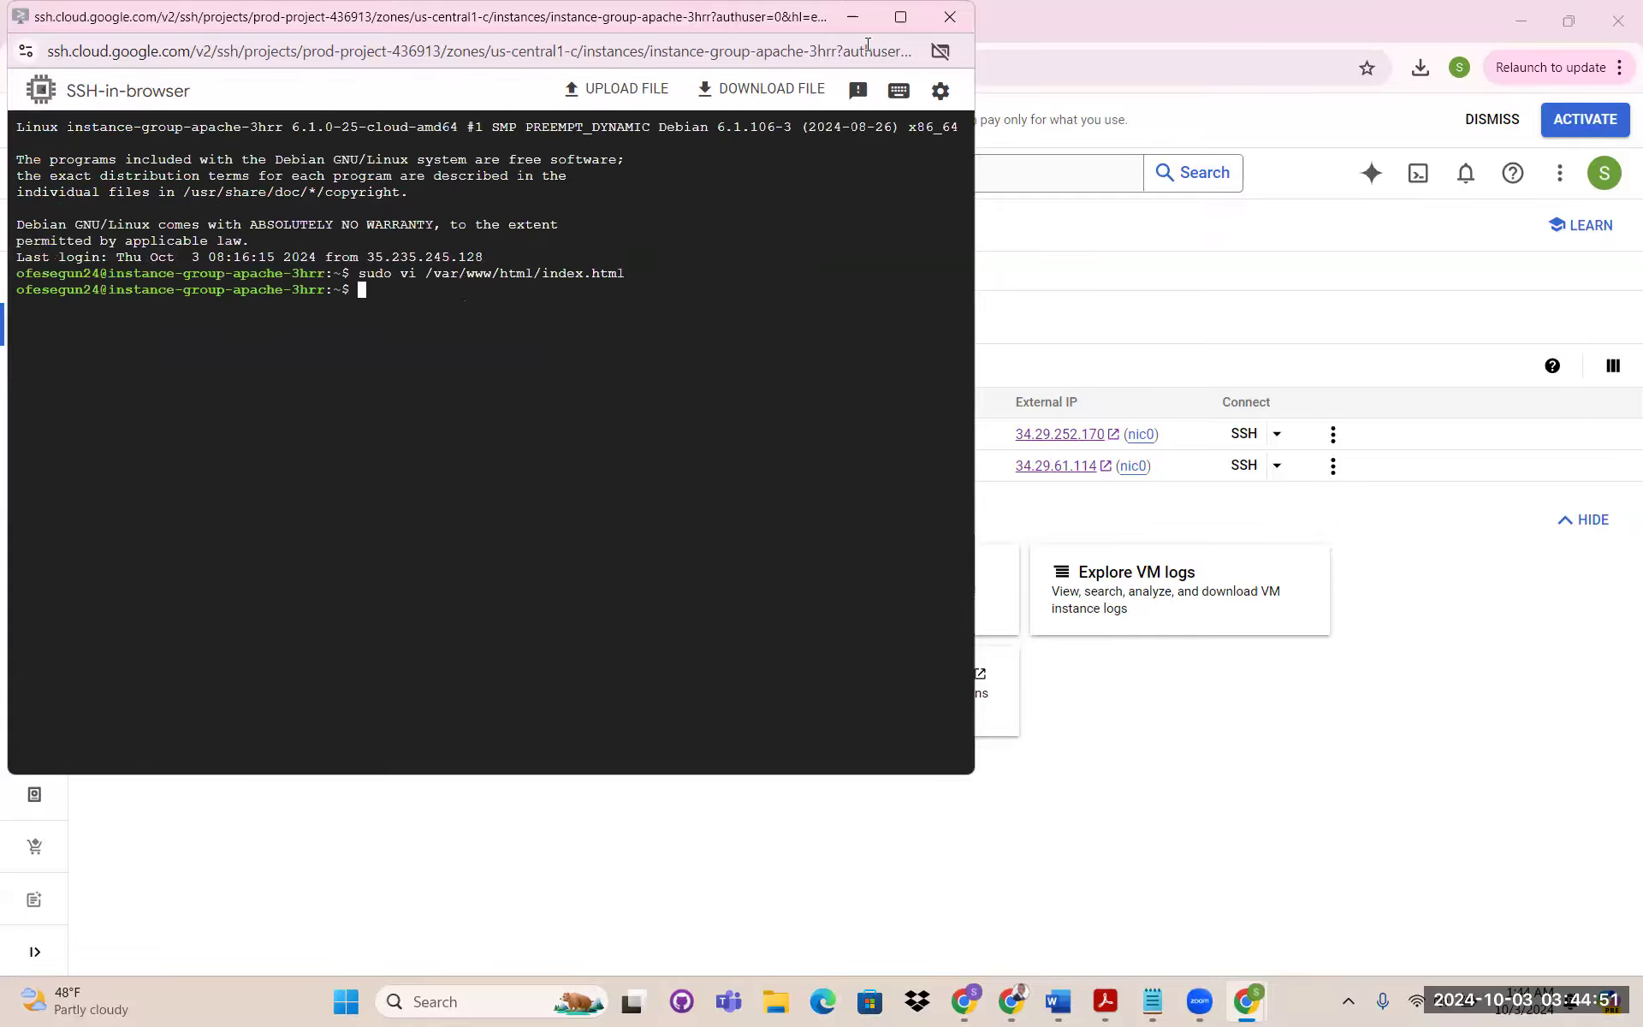
click(950, 17)
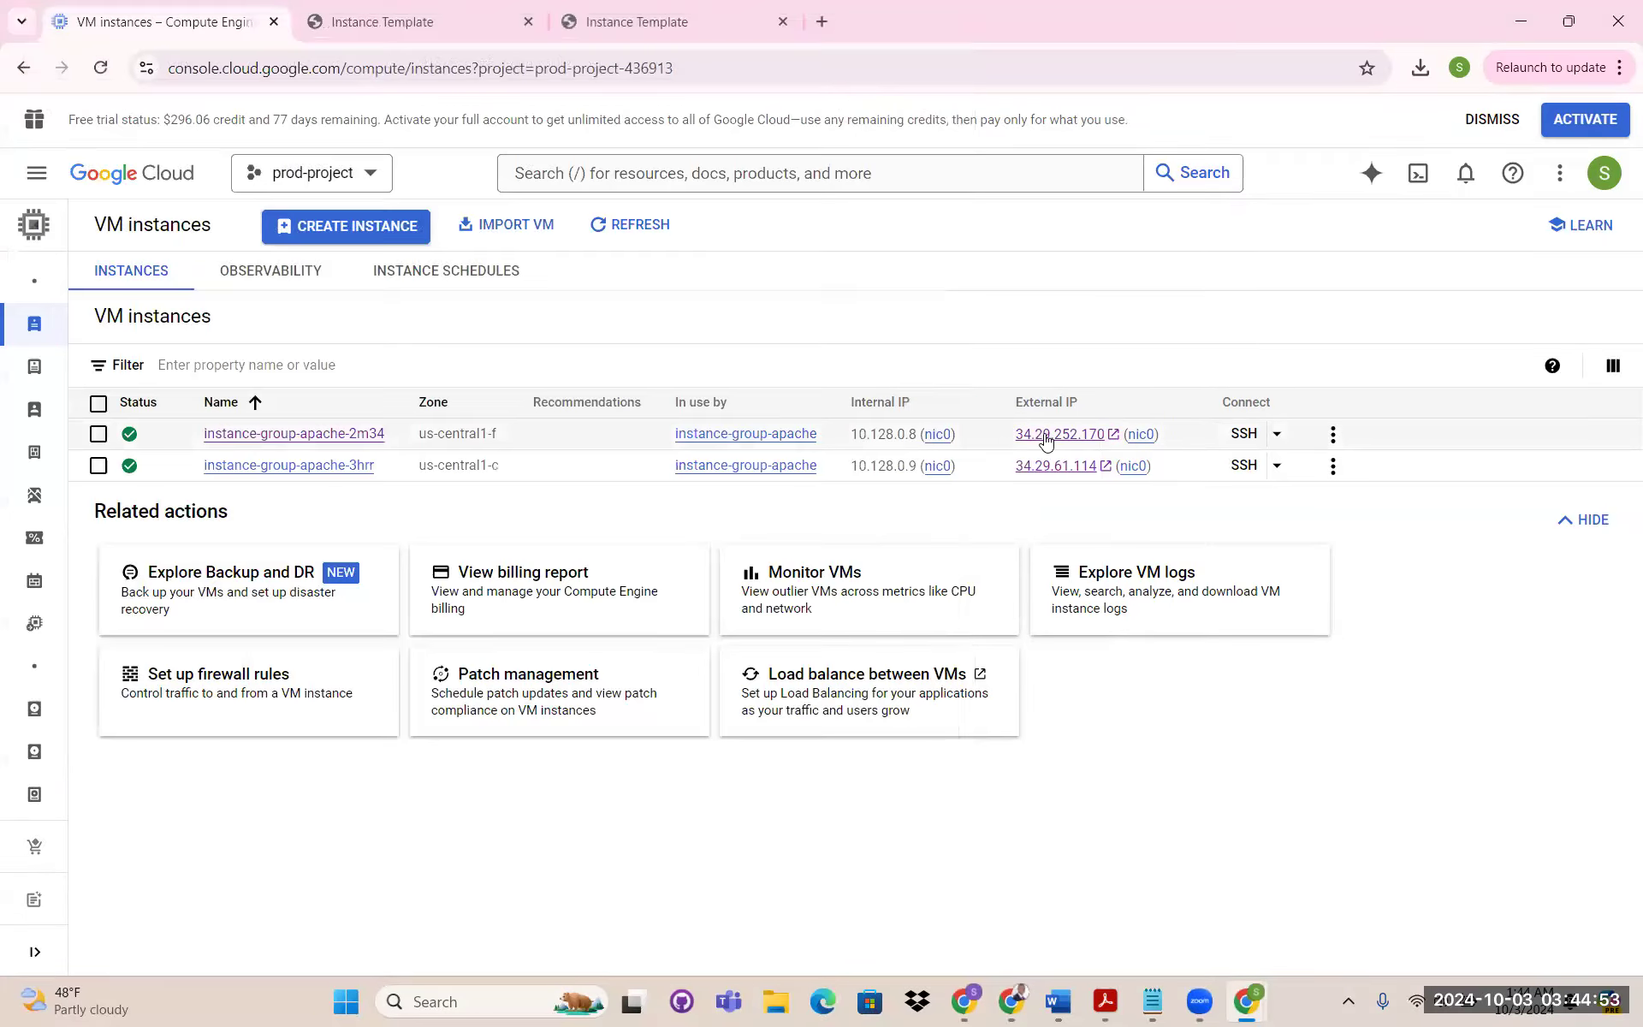
Reload the web page at 34.29.61.114 and check its edited heading
click(423, 25)
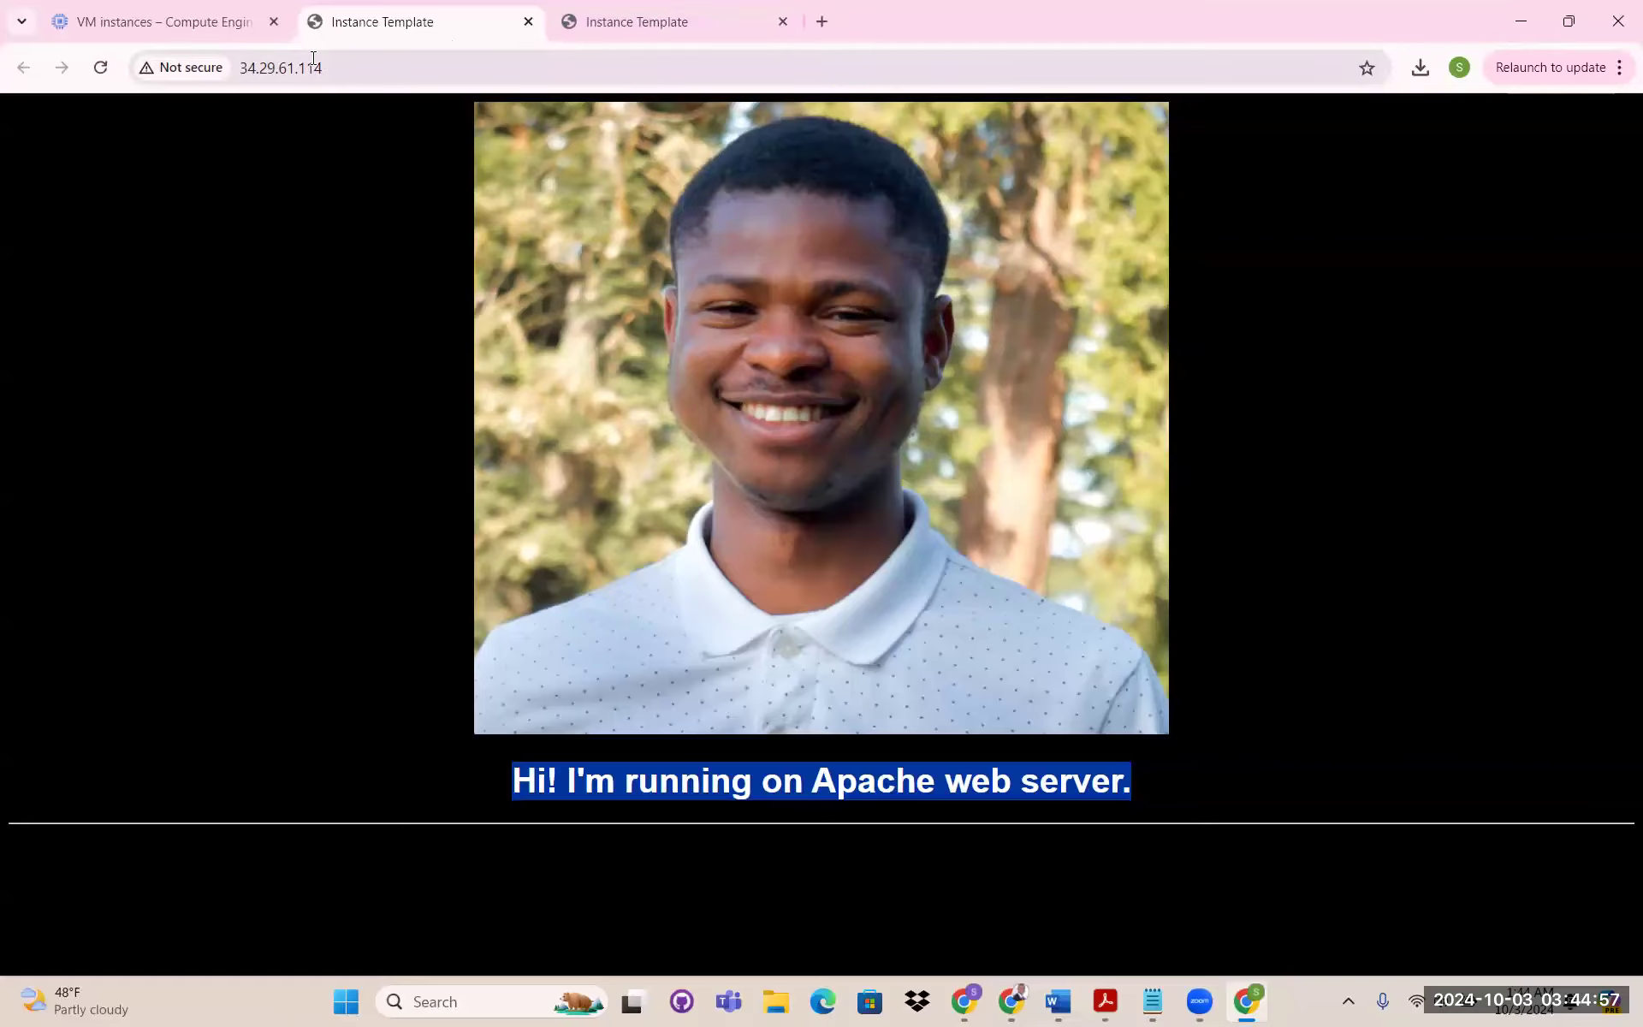
click(100, 69)
drag(1141, 780, 1010, 780)
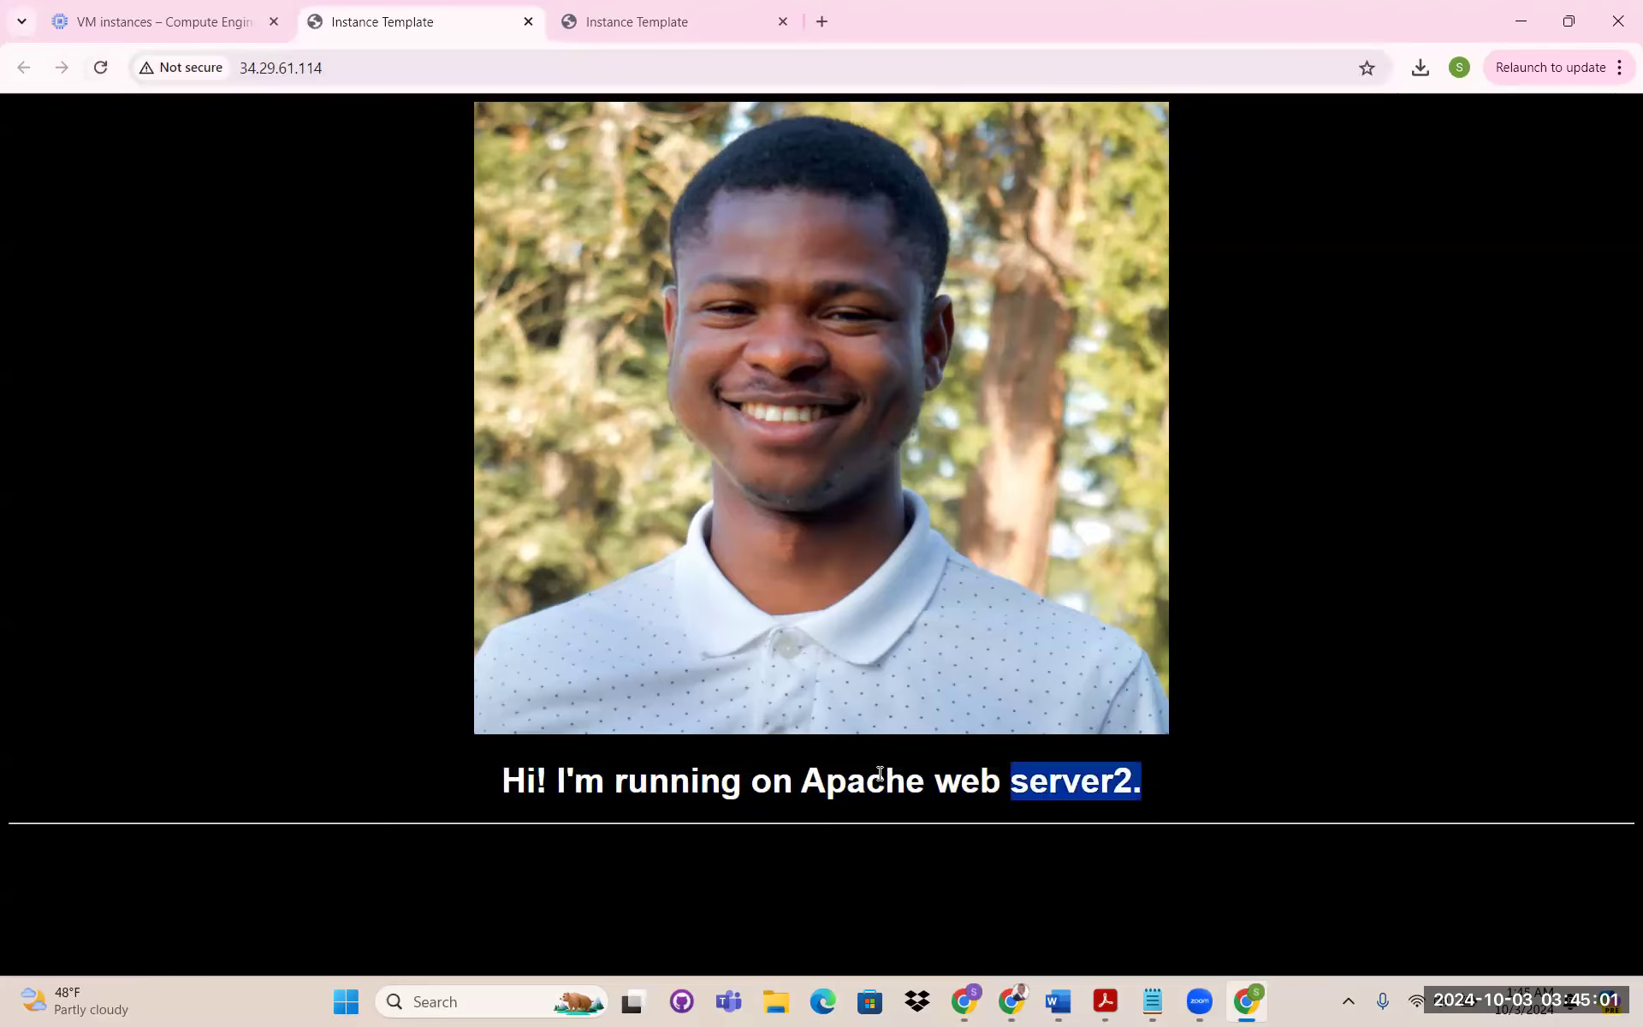
drag(880, 772, 879, 774)
Reload the web page at 34.29.252.170, check its edited heading and return to the VM instances list
click(685, 17)
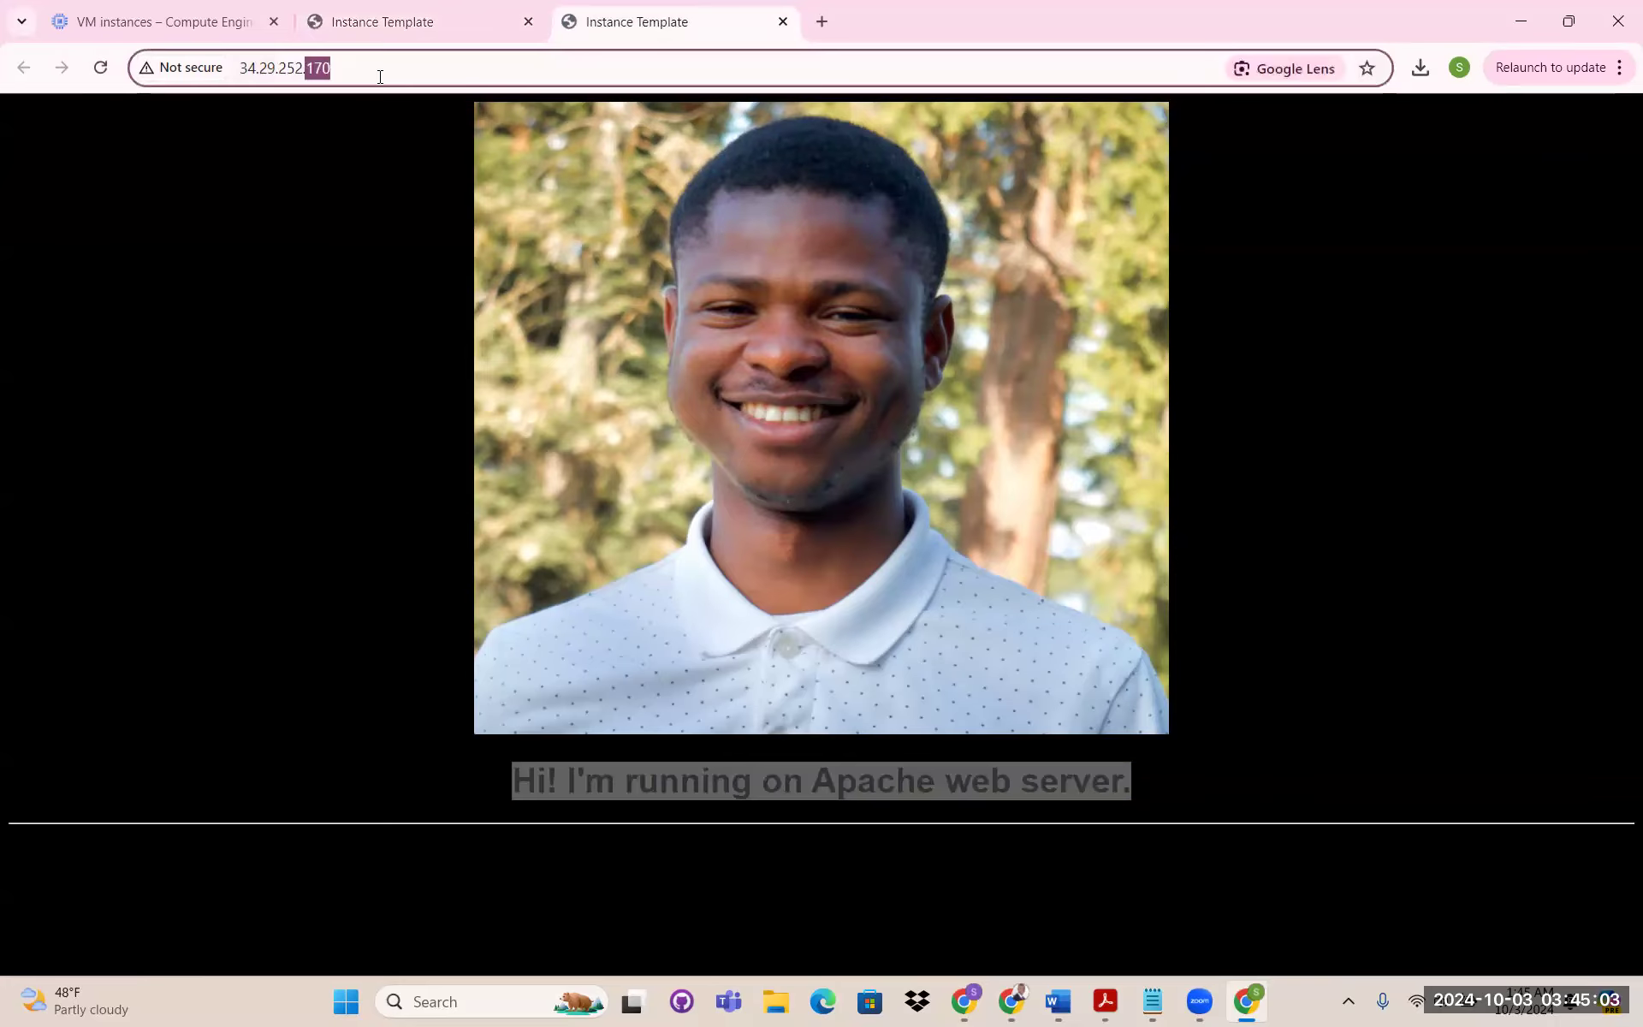
click(337, 67)
click(101, 74)
drag(1141, 780, 847, 779)
key(ctrl+1)
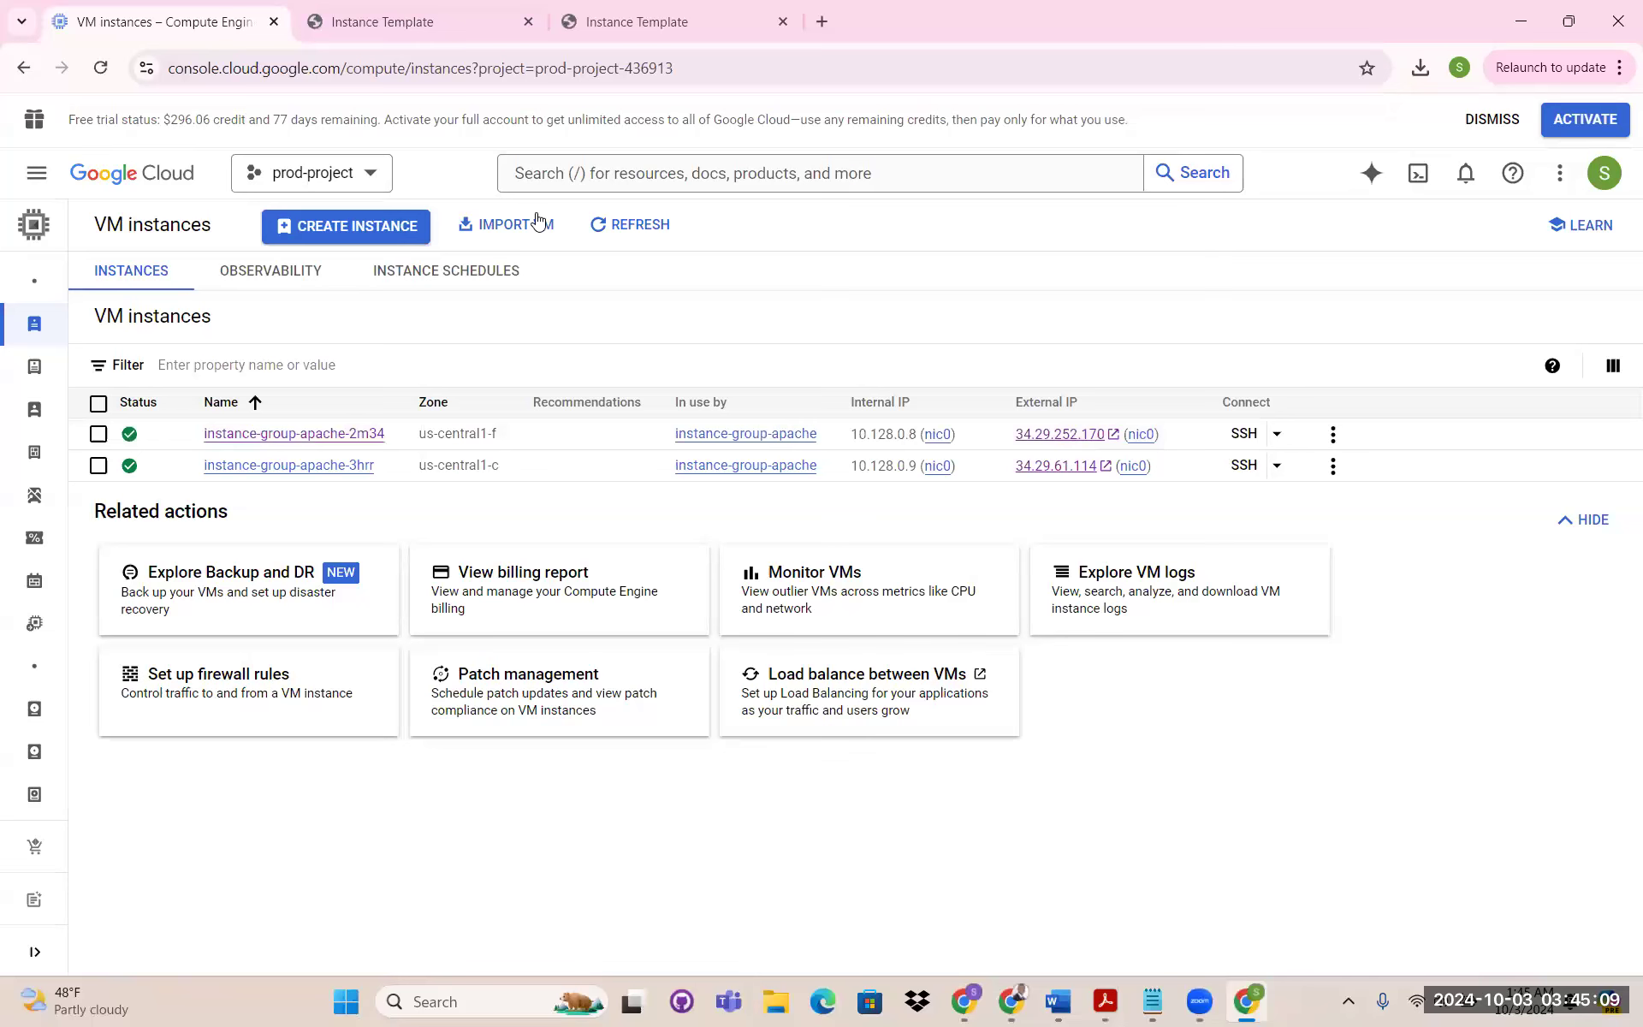
Search the console for "network services" and open the Load balancing page
click(738, 177)
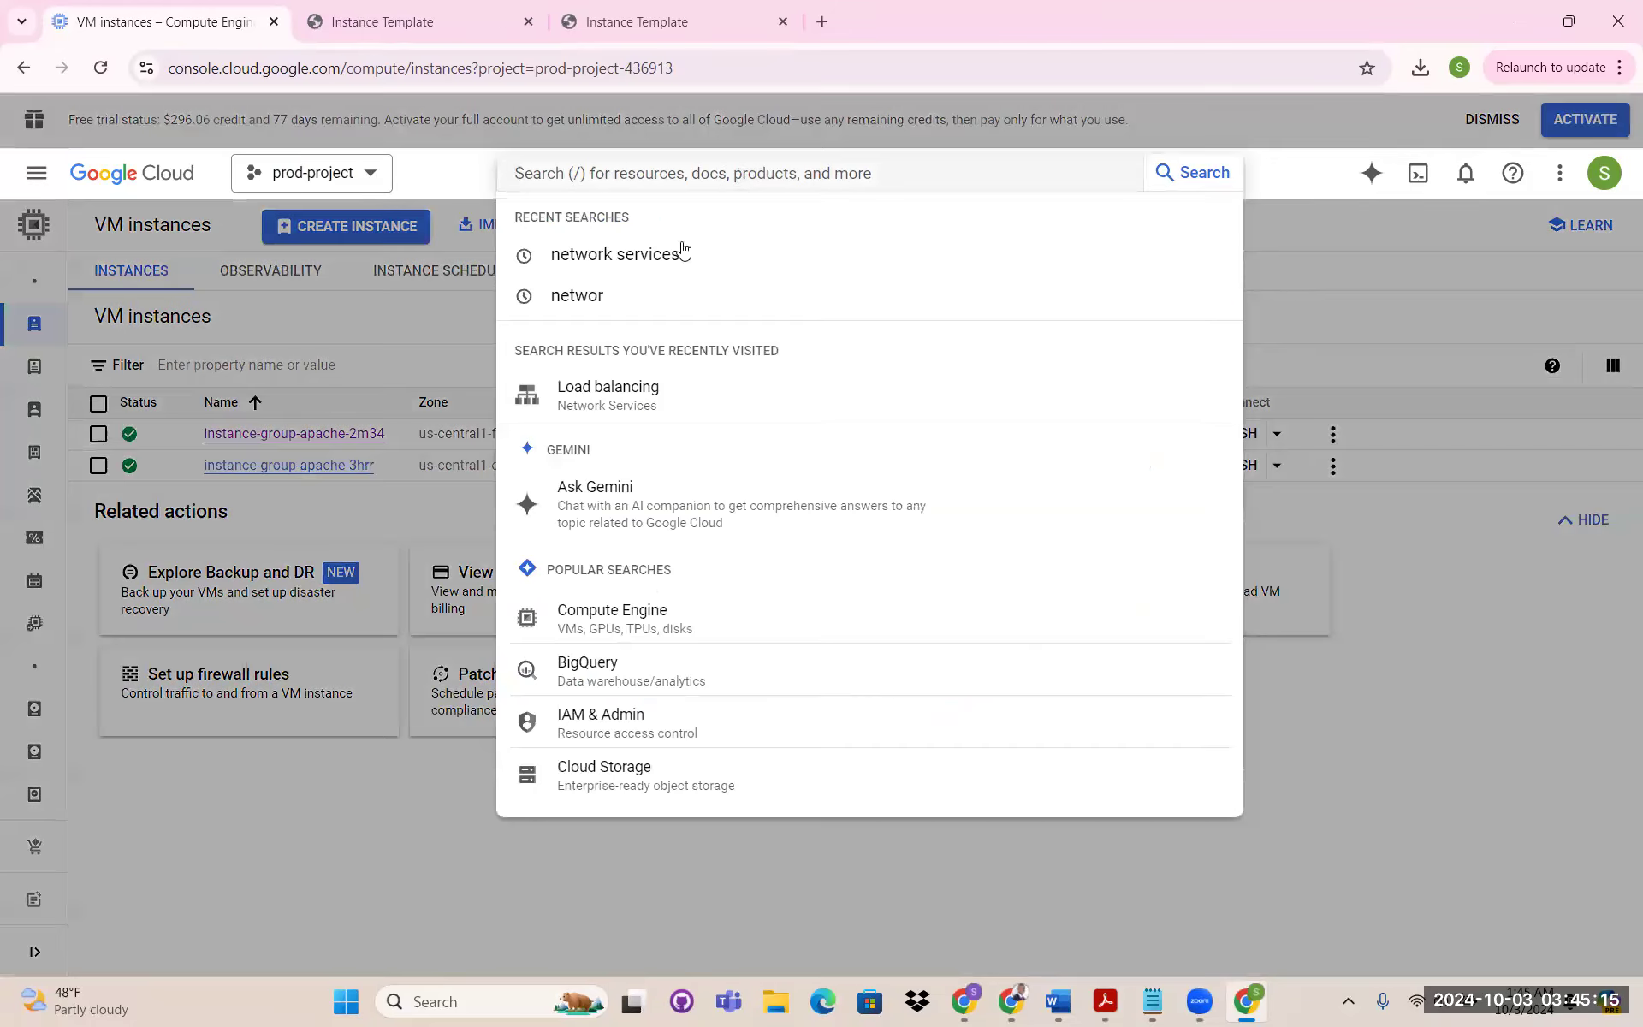
click(741, 255)
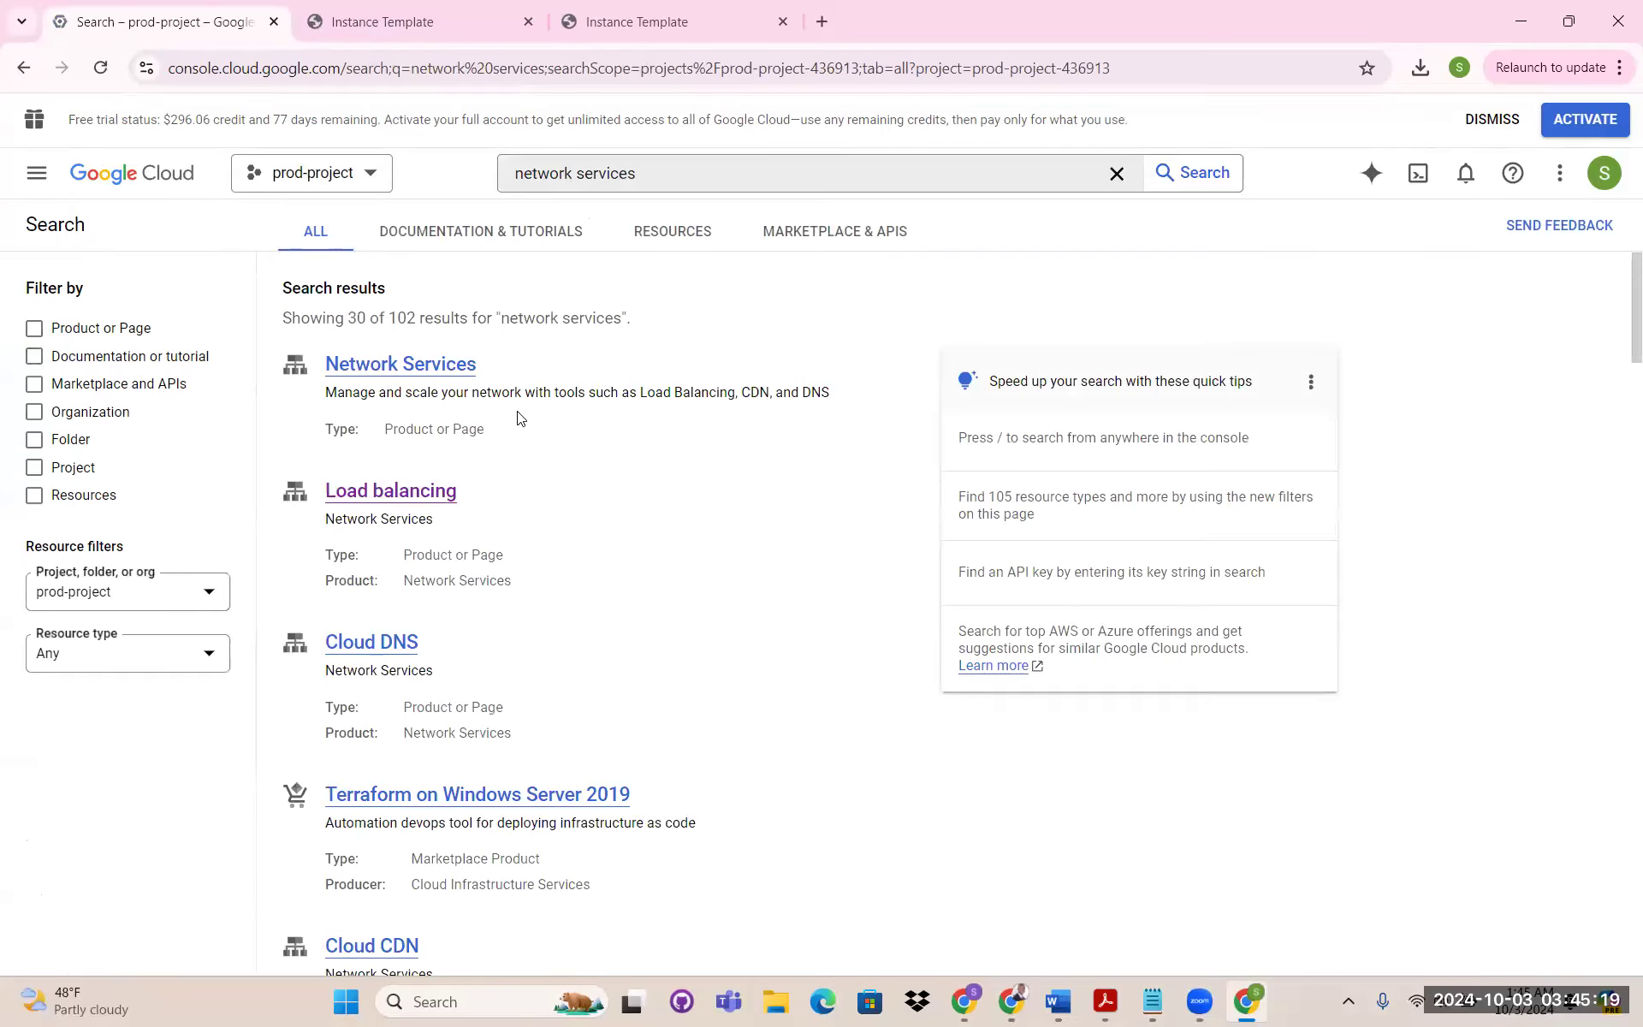
click(389, 496)
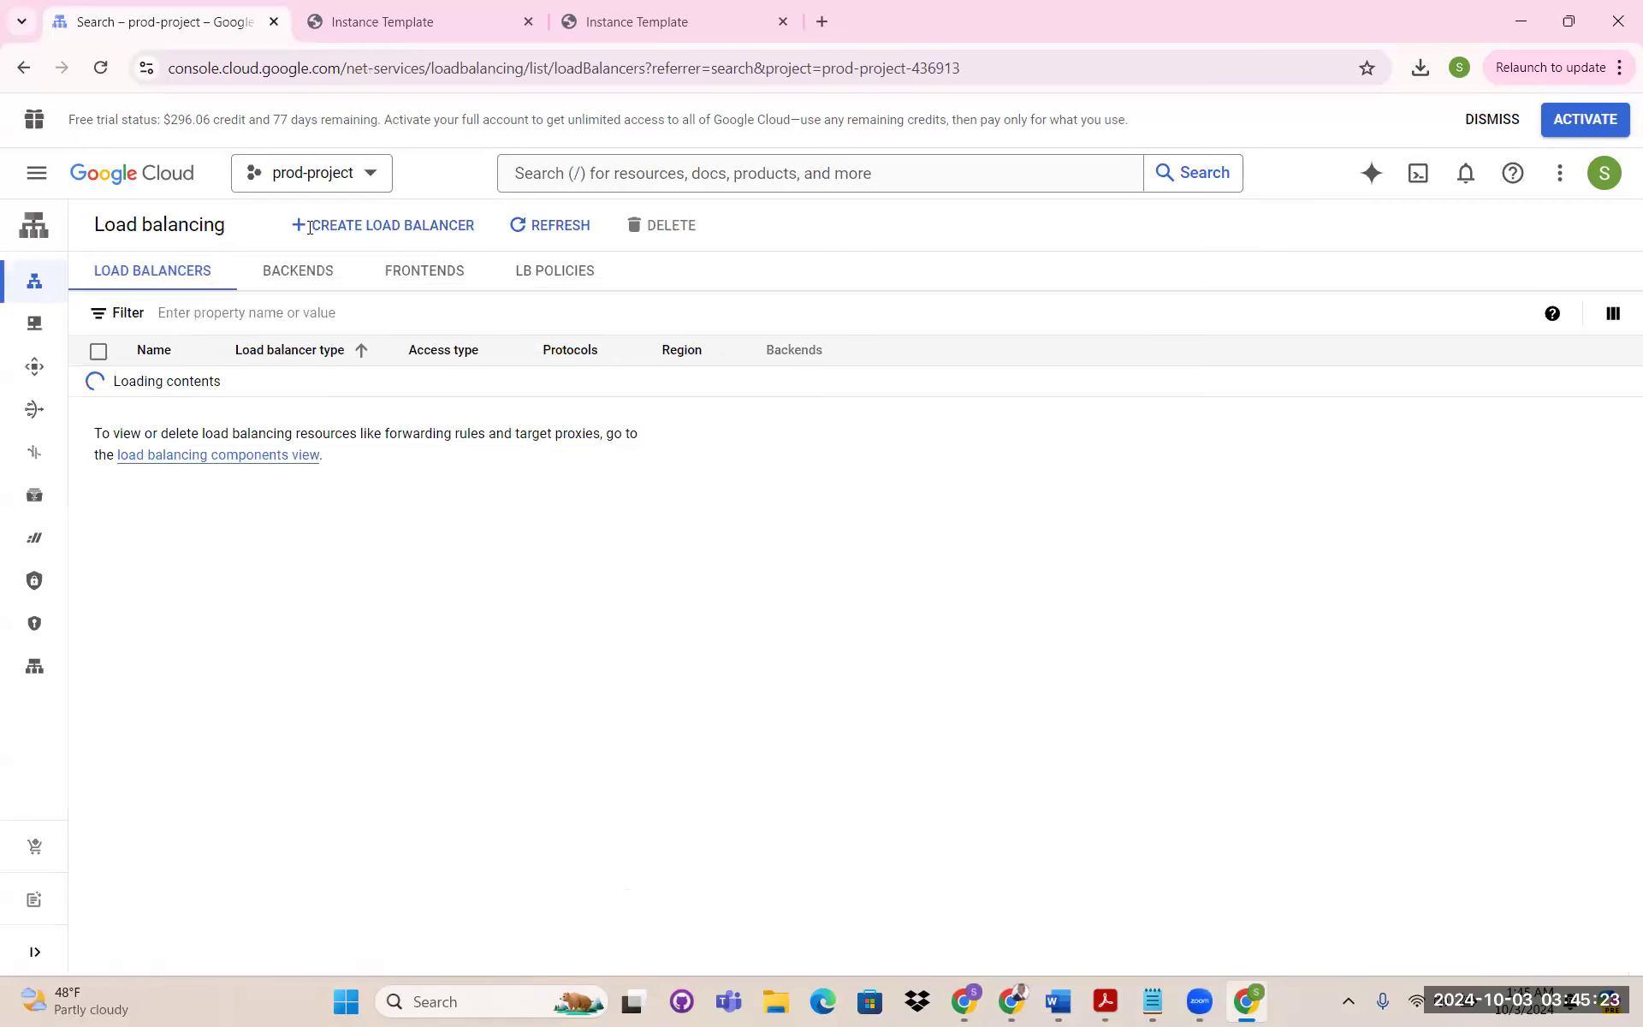
Start creating a load balancer and accept Application Load Balancer (HTTP/HTTPS) as its type
click(425, 235)
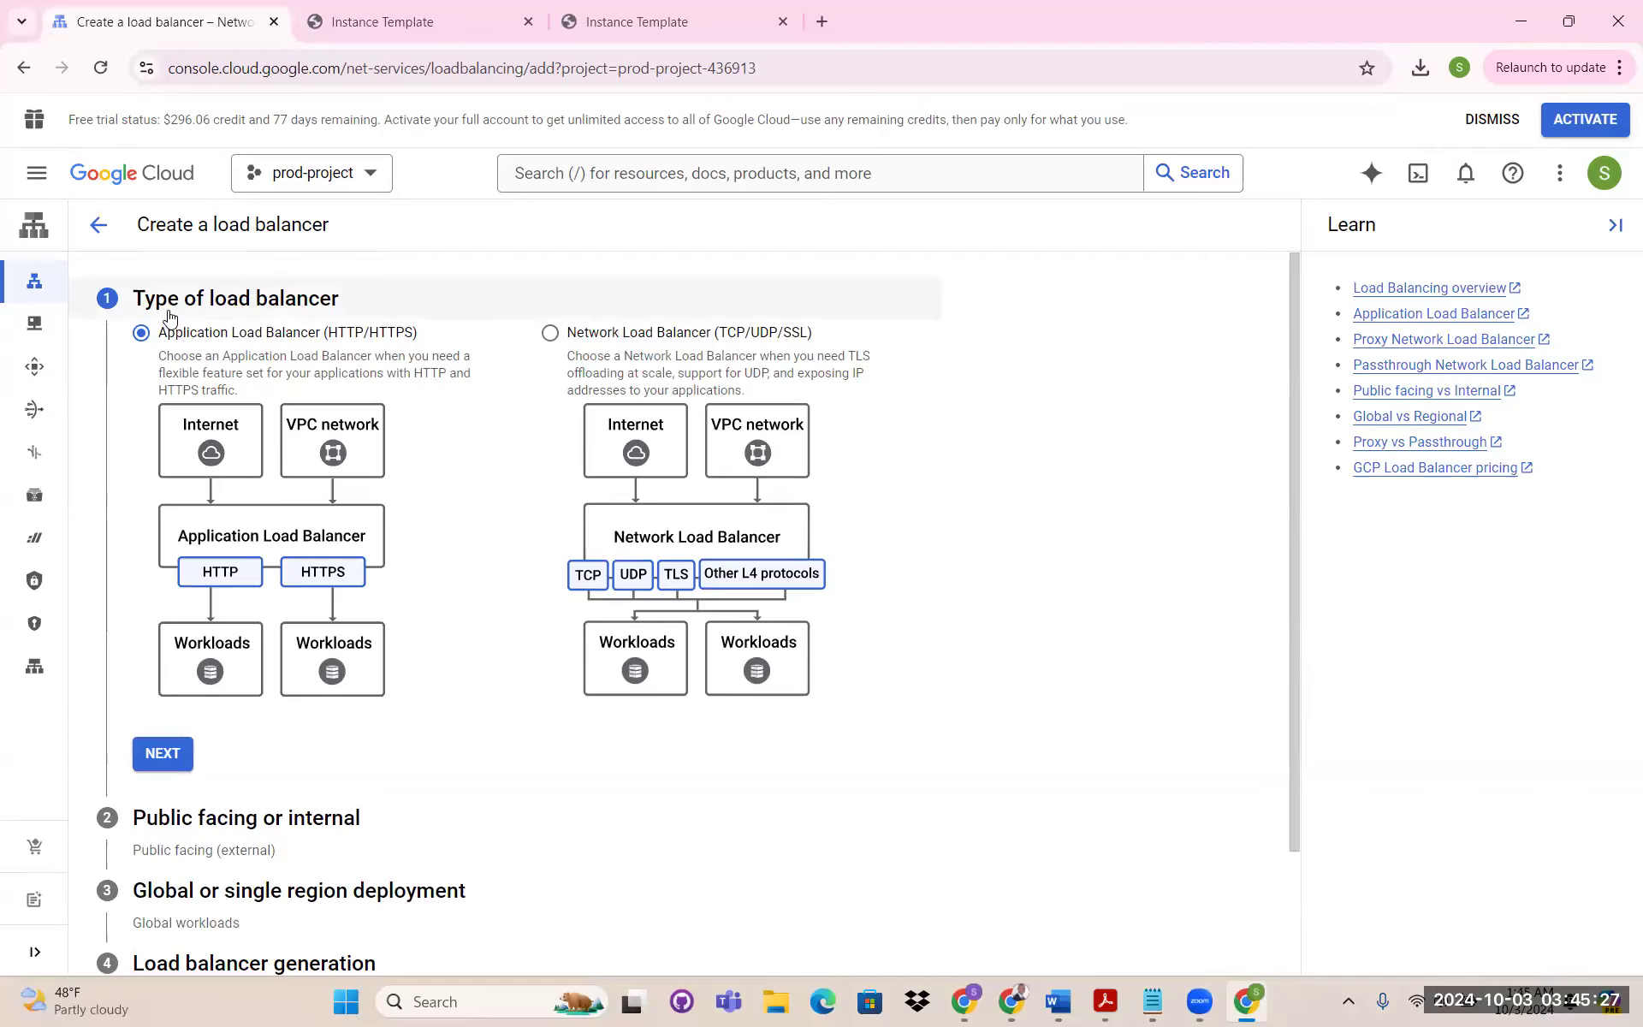
scroll(257, 556, down, 1)
click(176, 649)
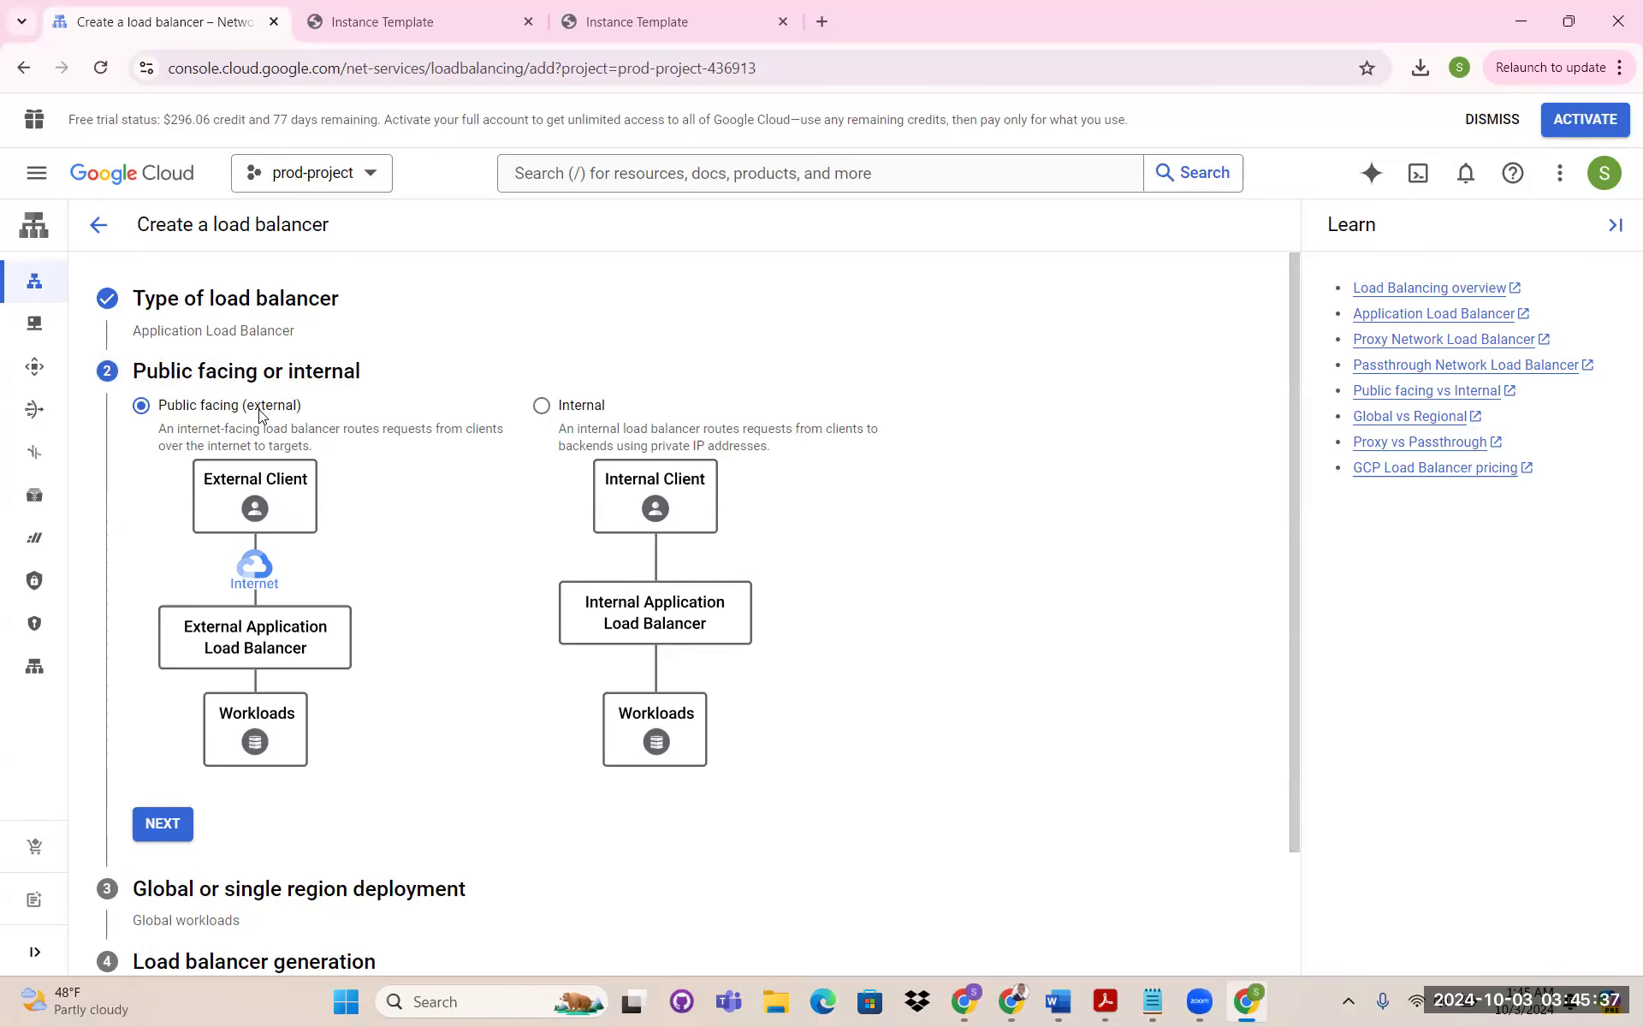
Accept public facing, global workloads and the Global external Application Load Balancer generation, and open the load balancer's configuration
scroll(225, 653, down, 2)
click(162, 679)
scroll(177, 393, up, 1)
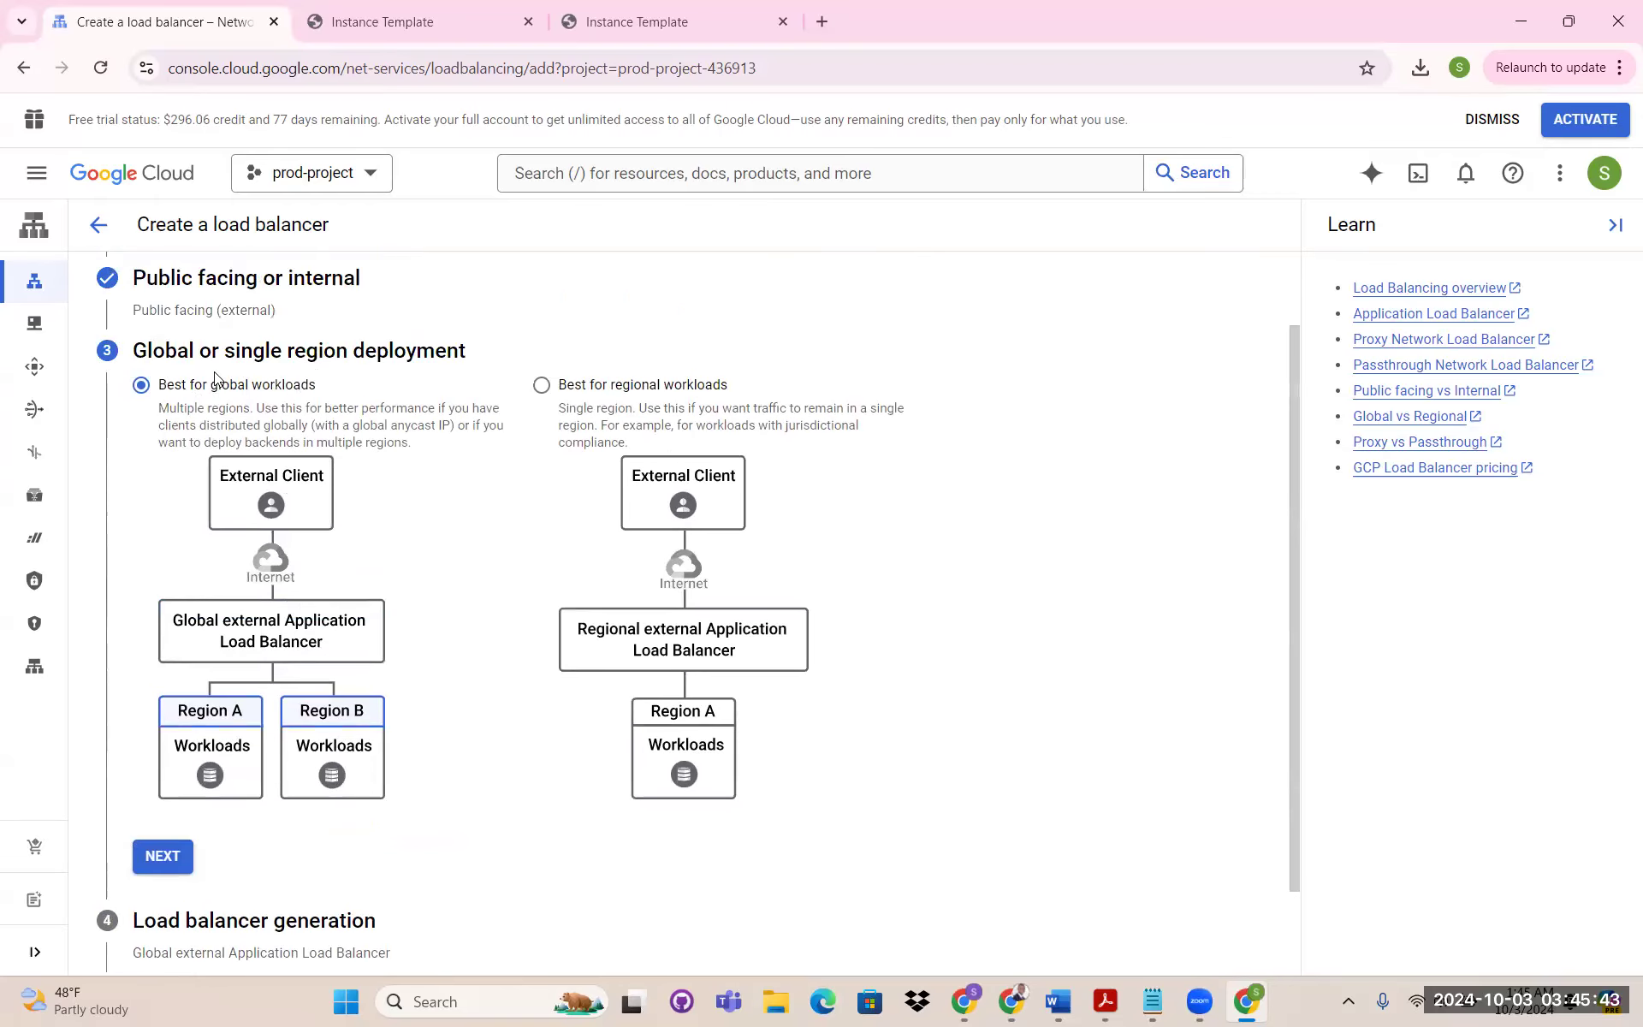
scroll(265, 685, down, 1)
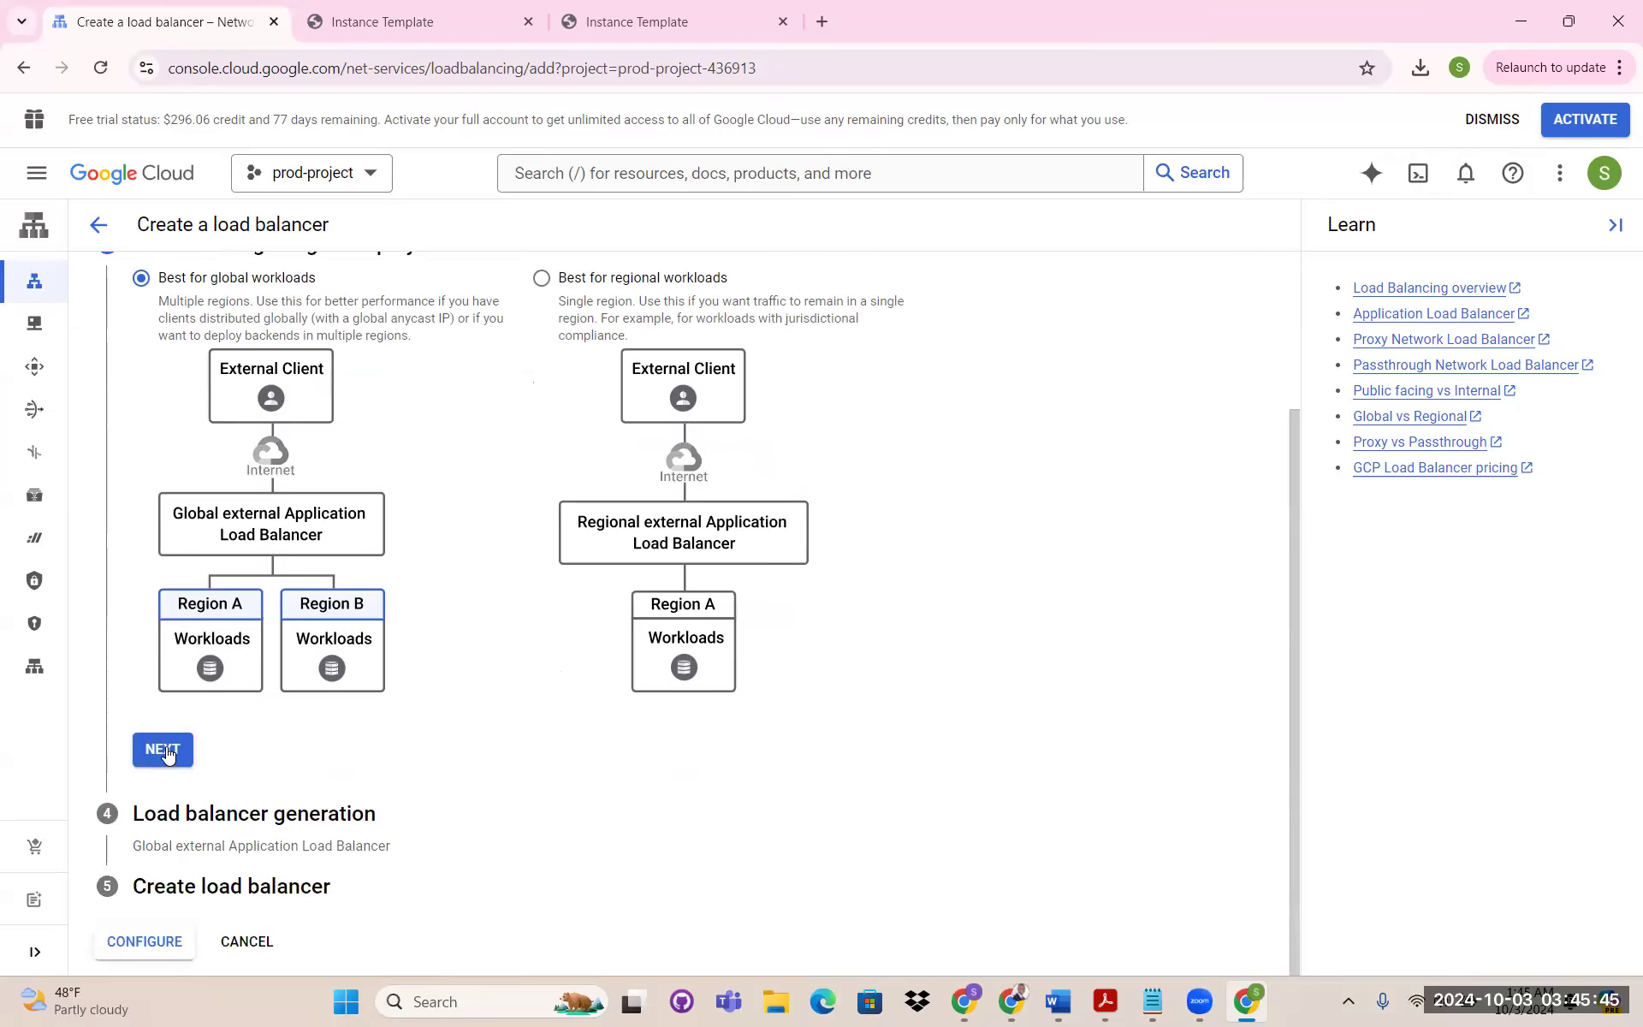
click(165, 753)
scroll(325, 436, down, 1)
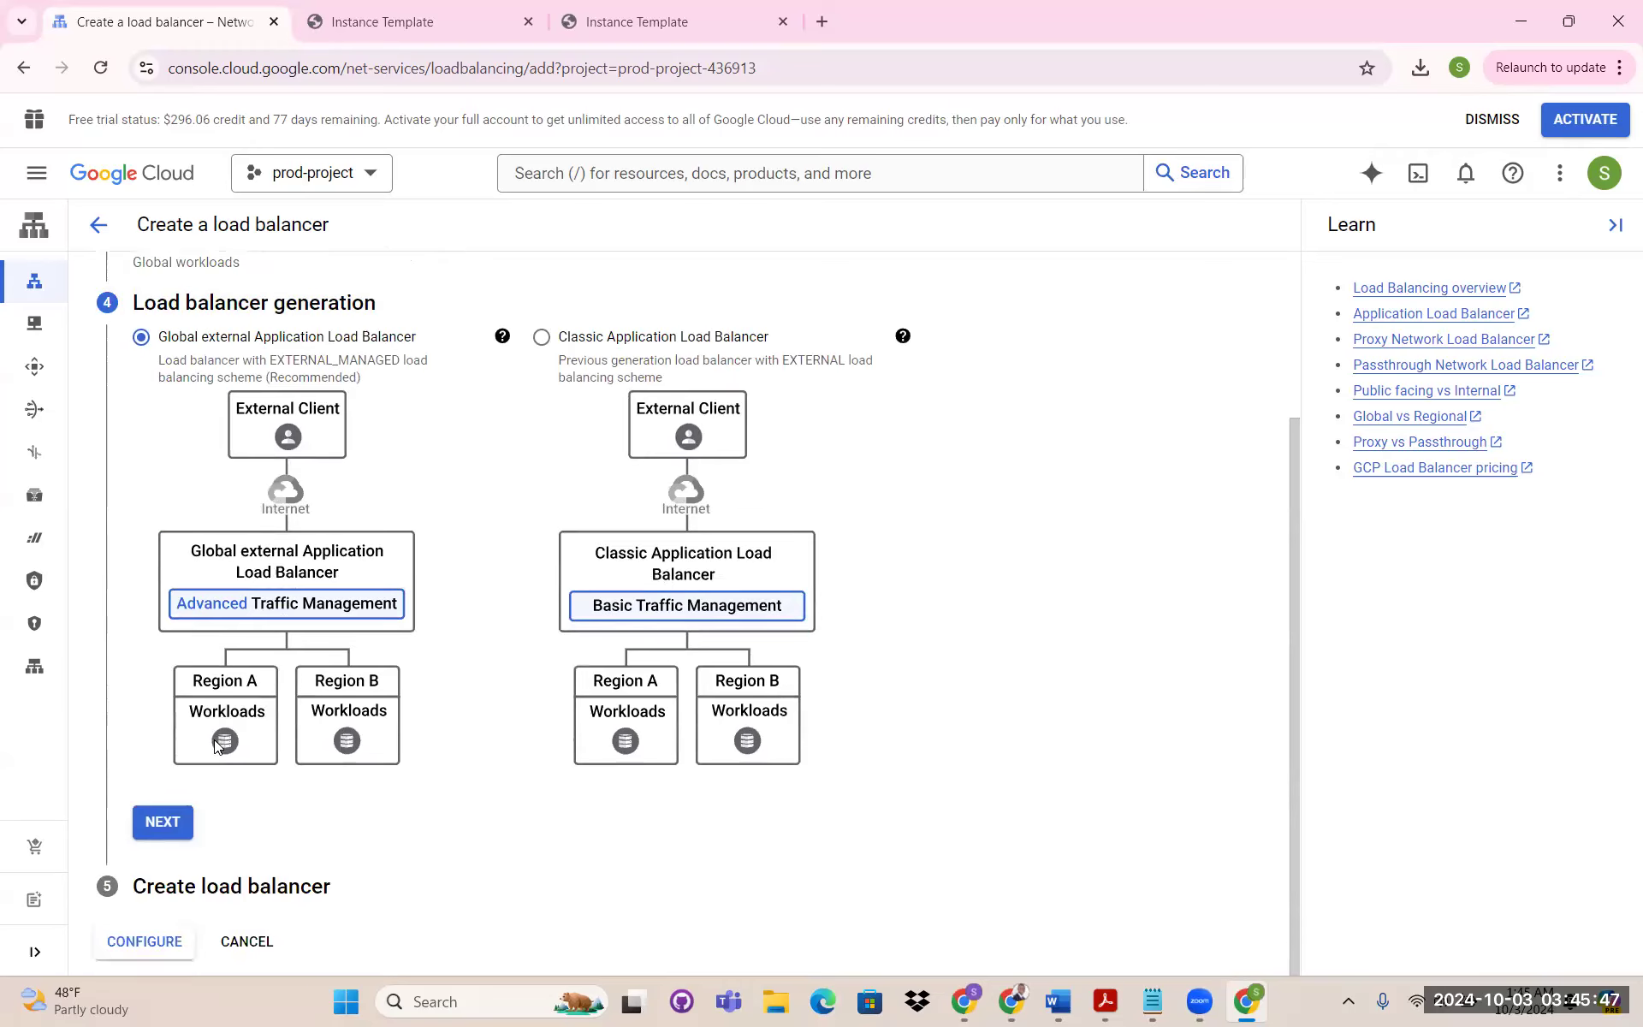
click(171, 820)
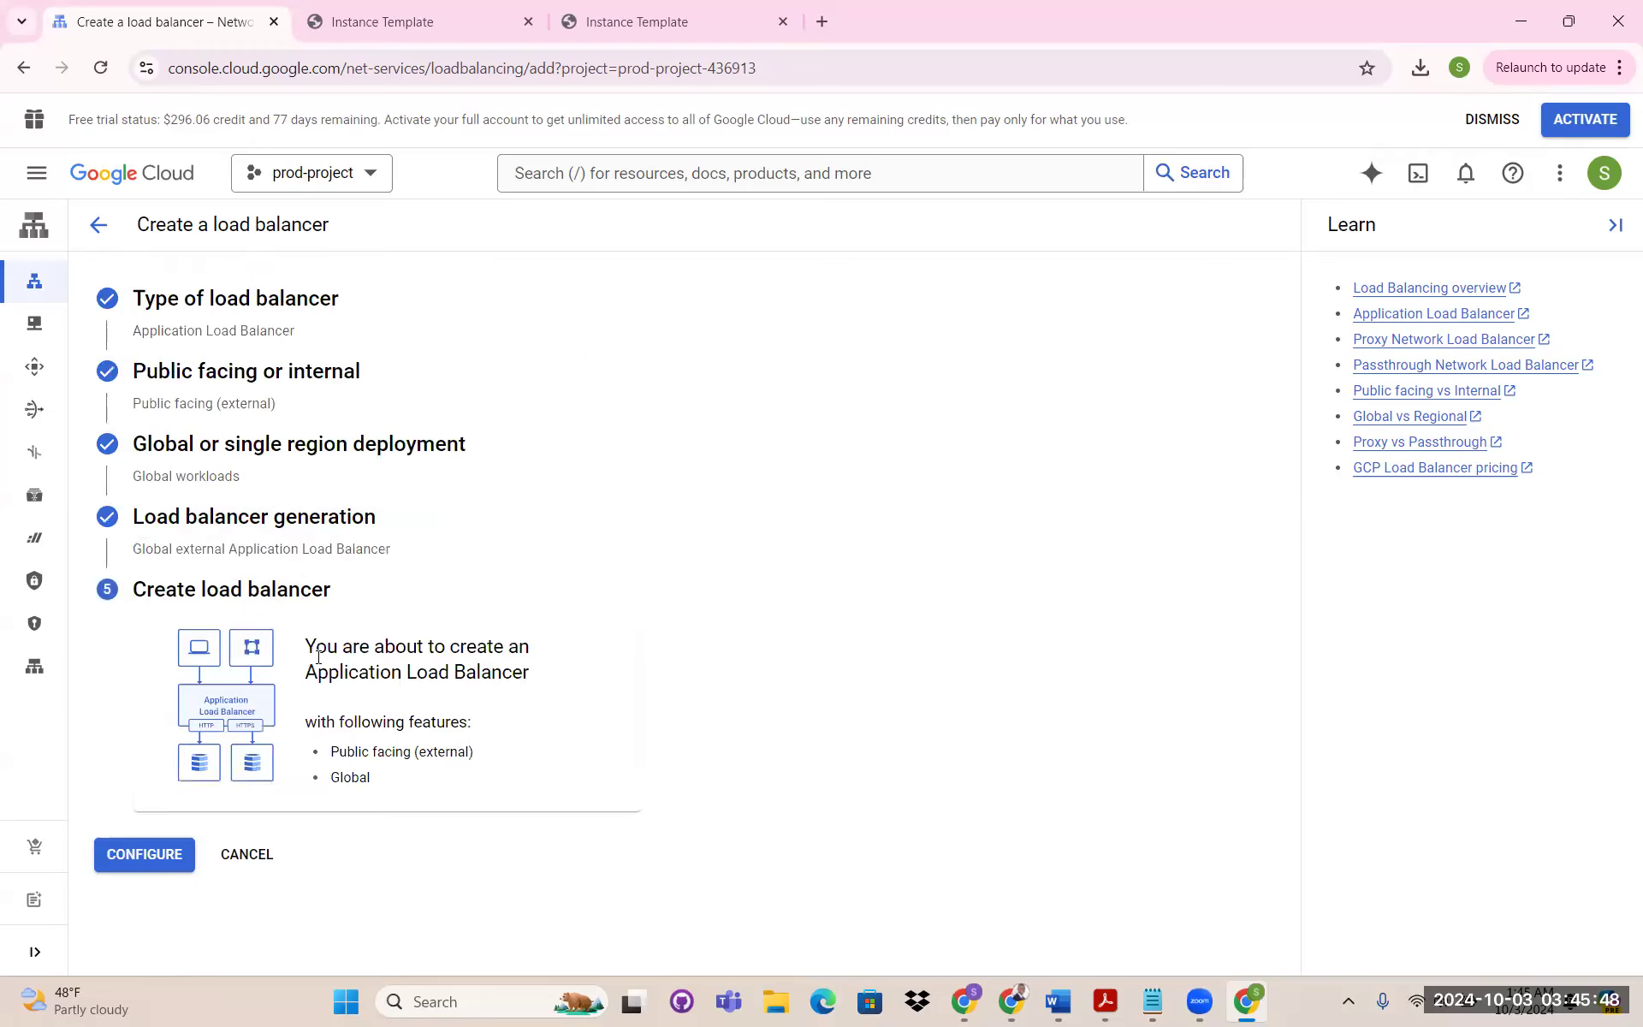
click(172, 847)
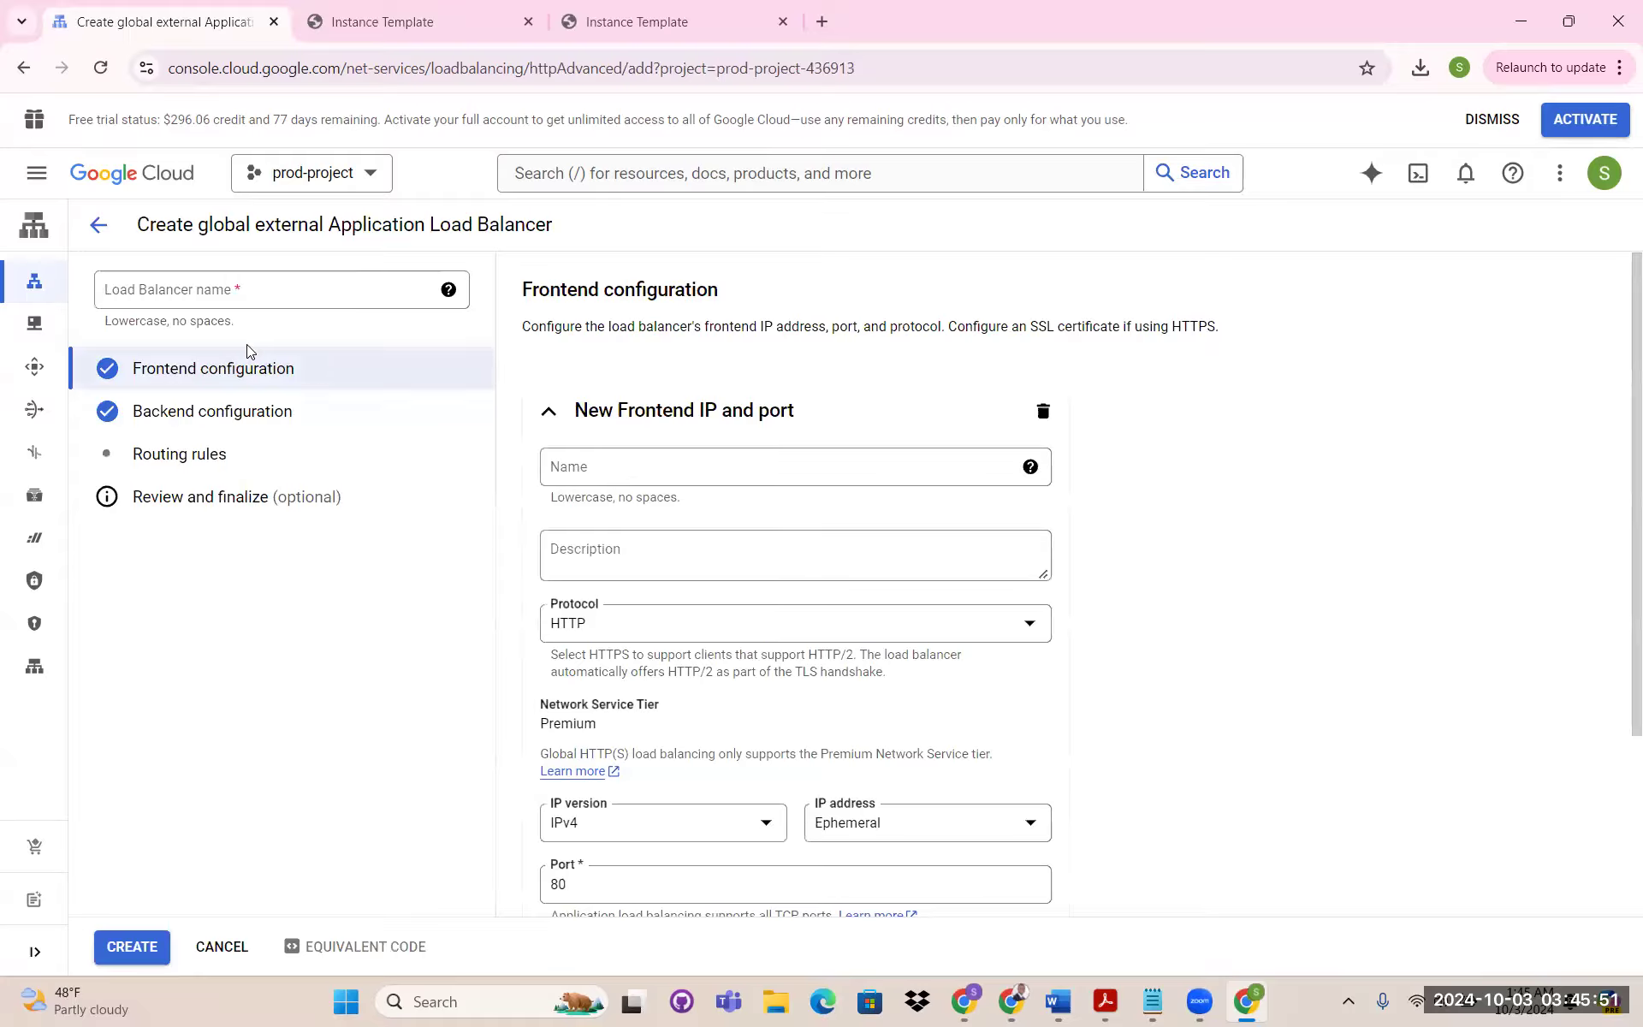
Name the load balancer lb-apache and complete its frontend as frontend-apache, keeping HTTP, IPv4, an ephemeral address and port 80
click(177, 299)
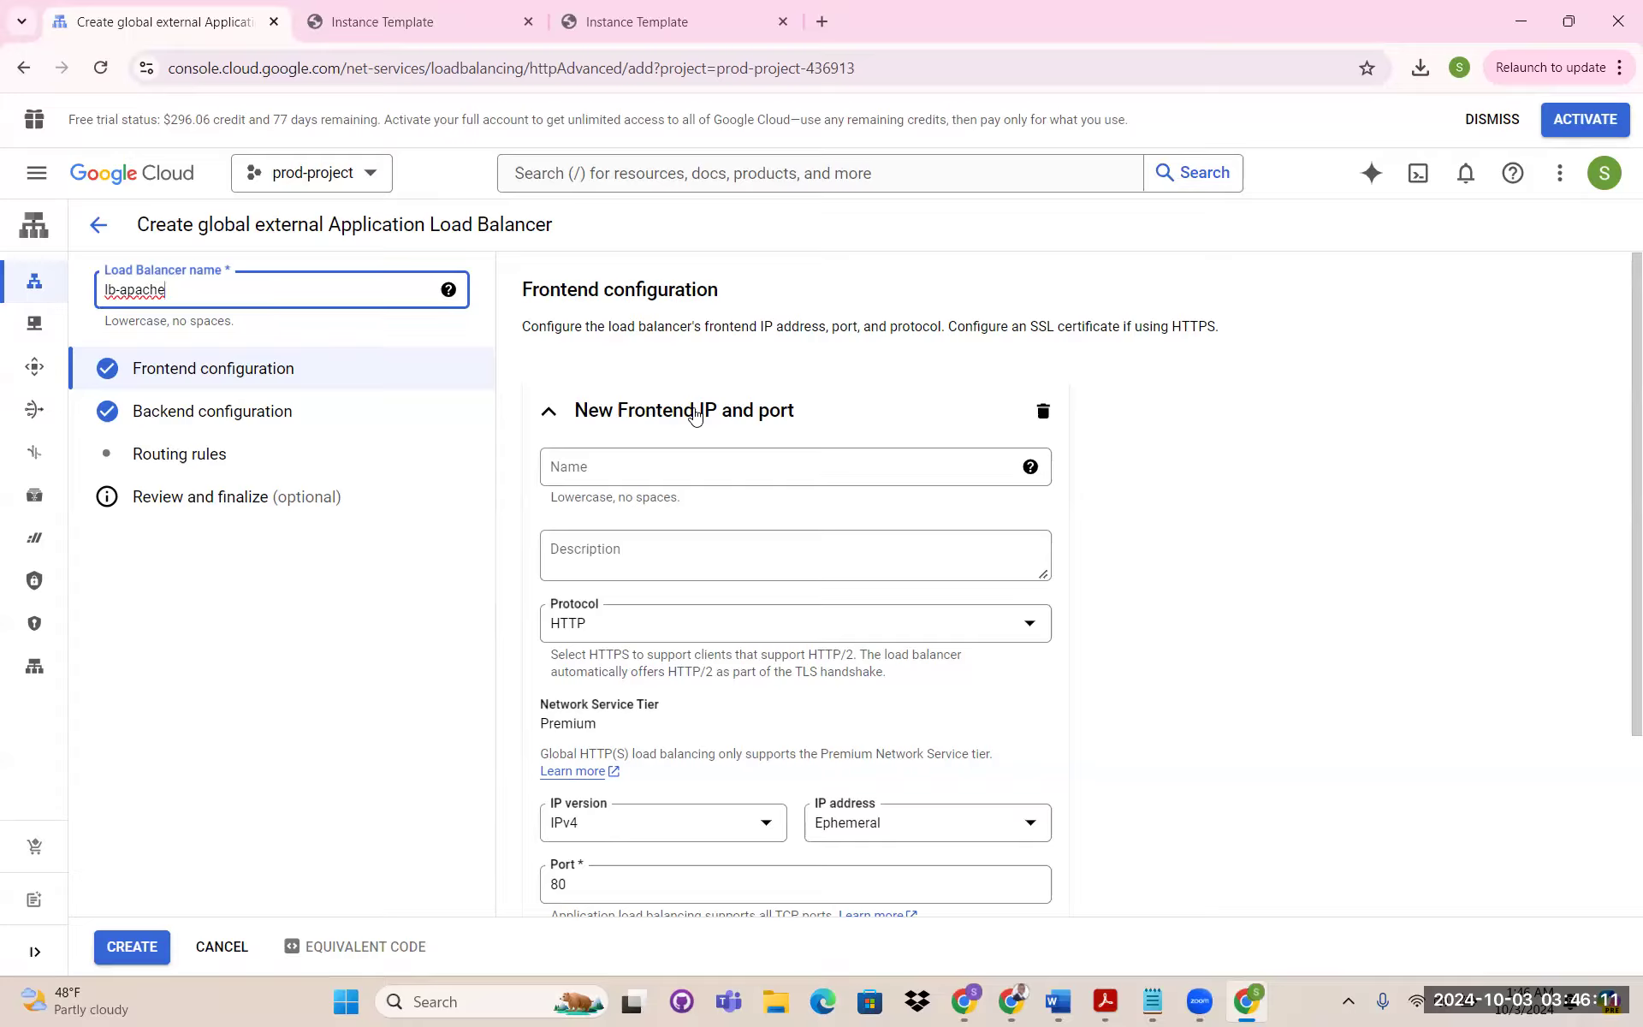
click(926, 465)
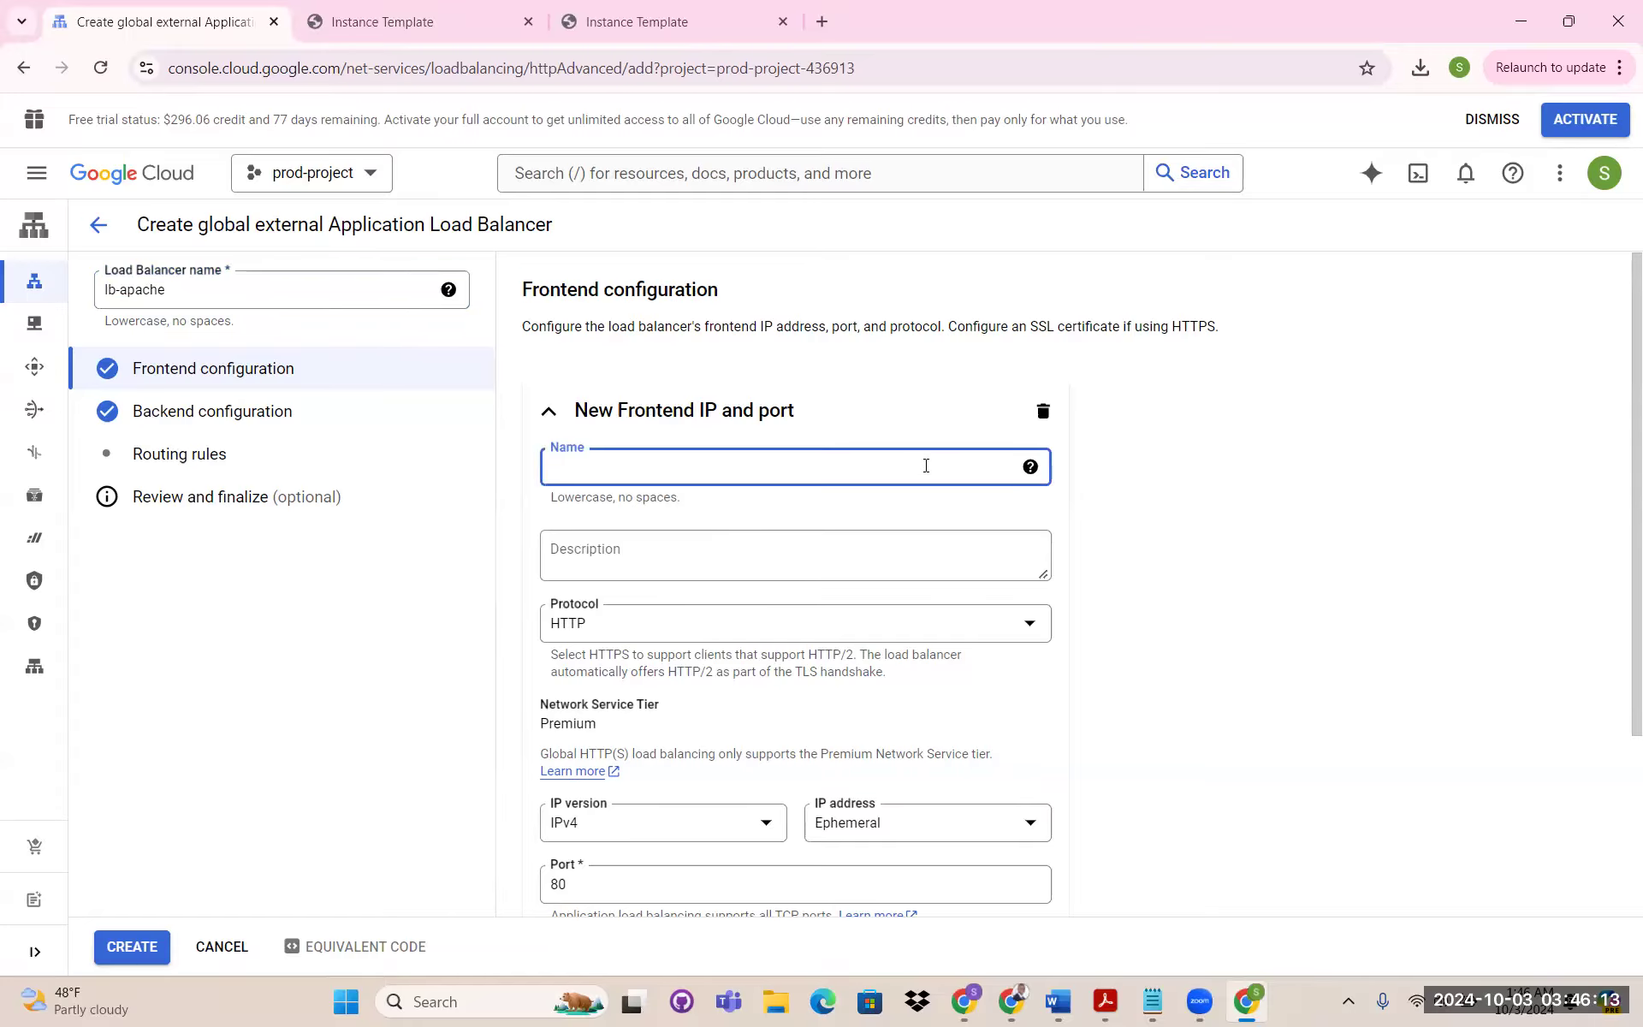
text(frontend-apache)
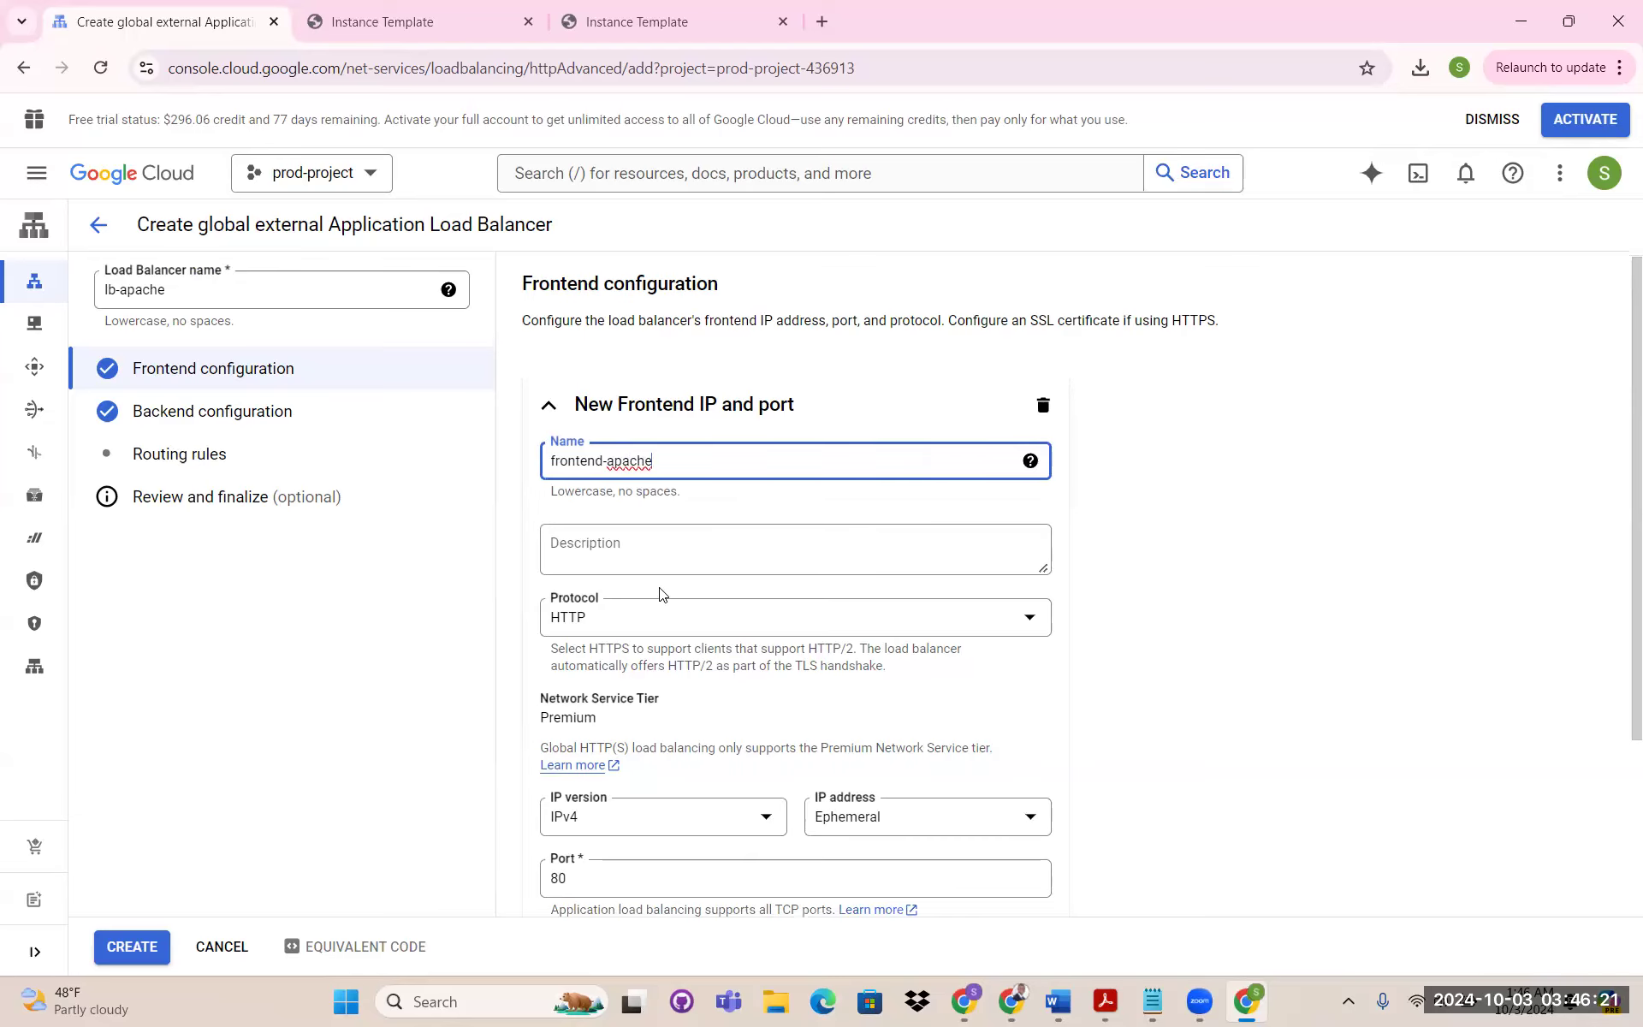
scroll(660, 594, down, 3)
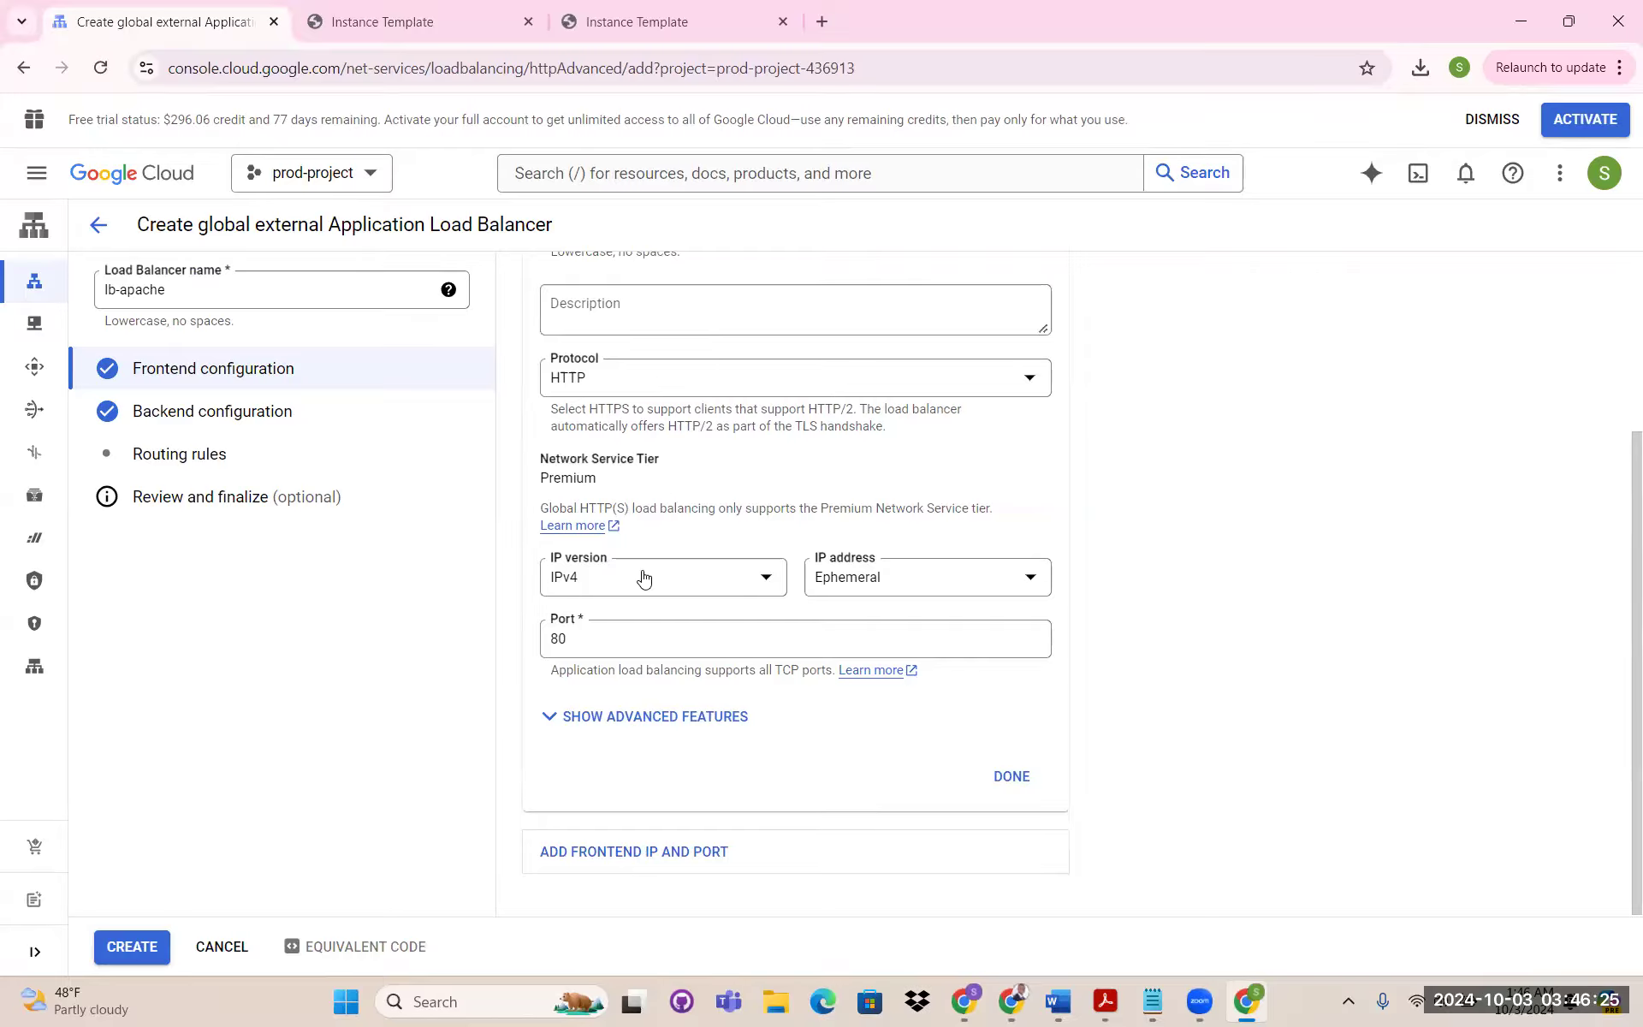
click(1010, 779)
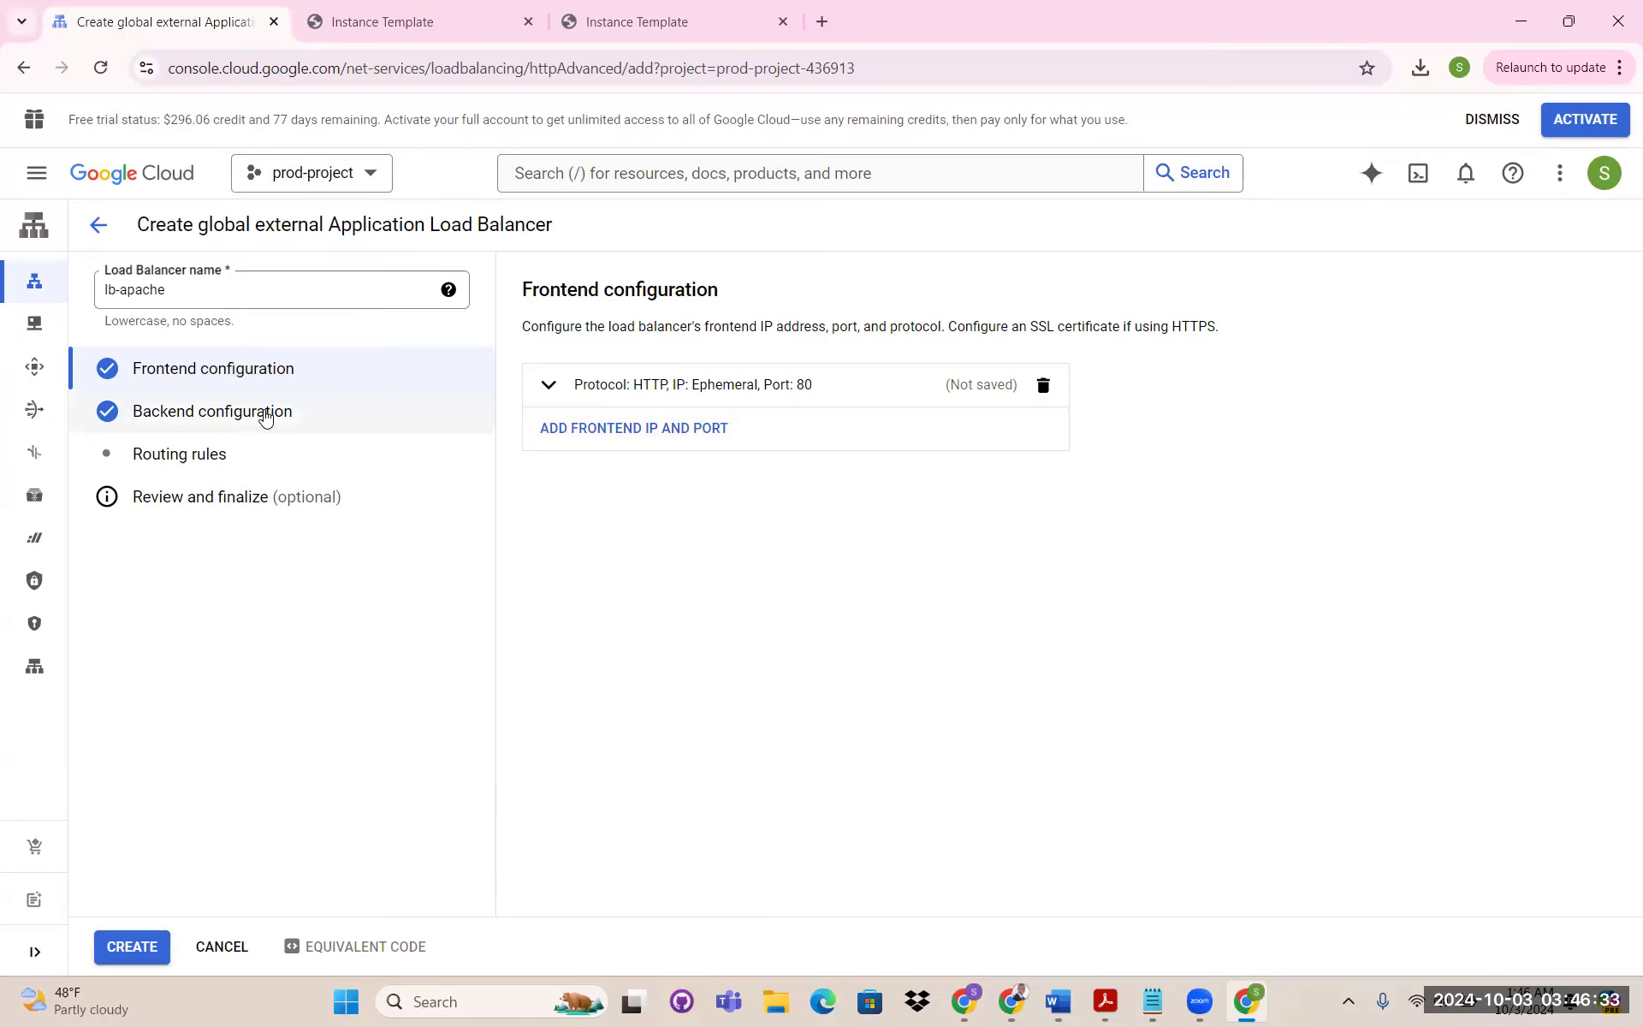
Start a new backend service in the backend configuration and name it backend-apache
click(221, 416)
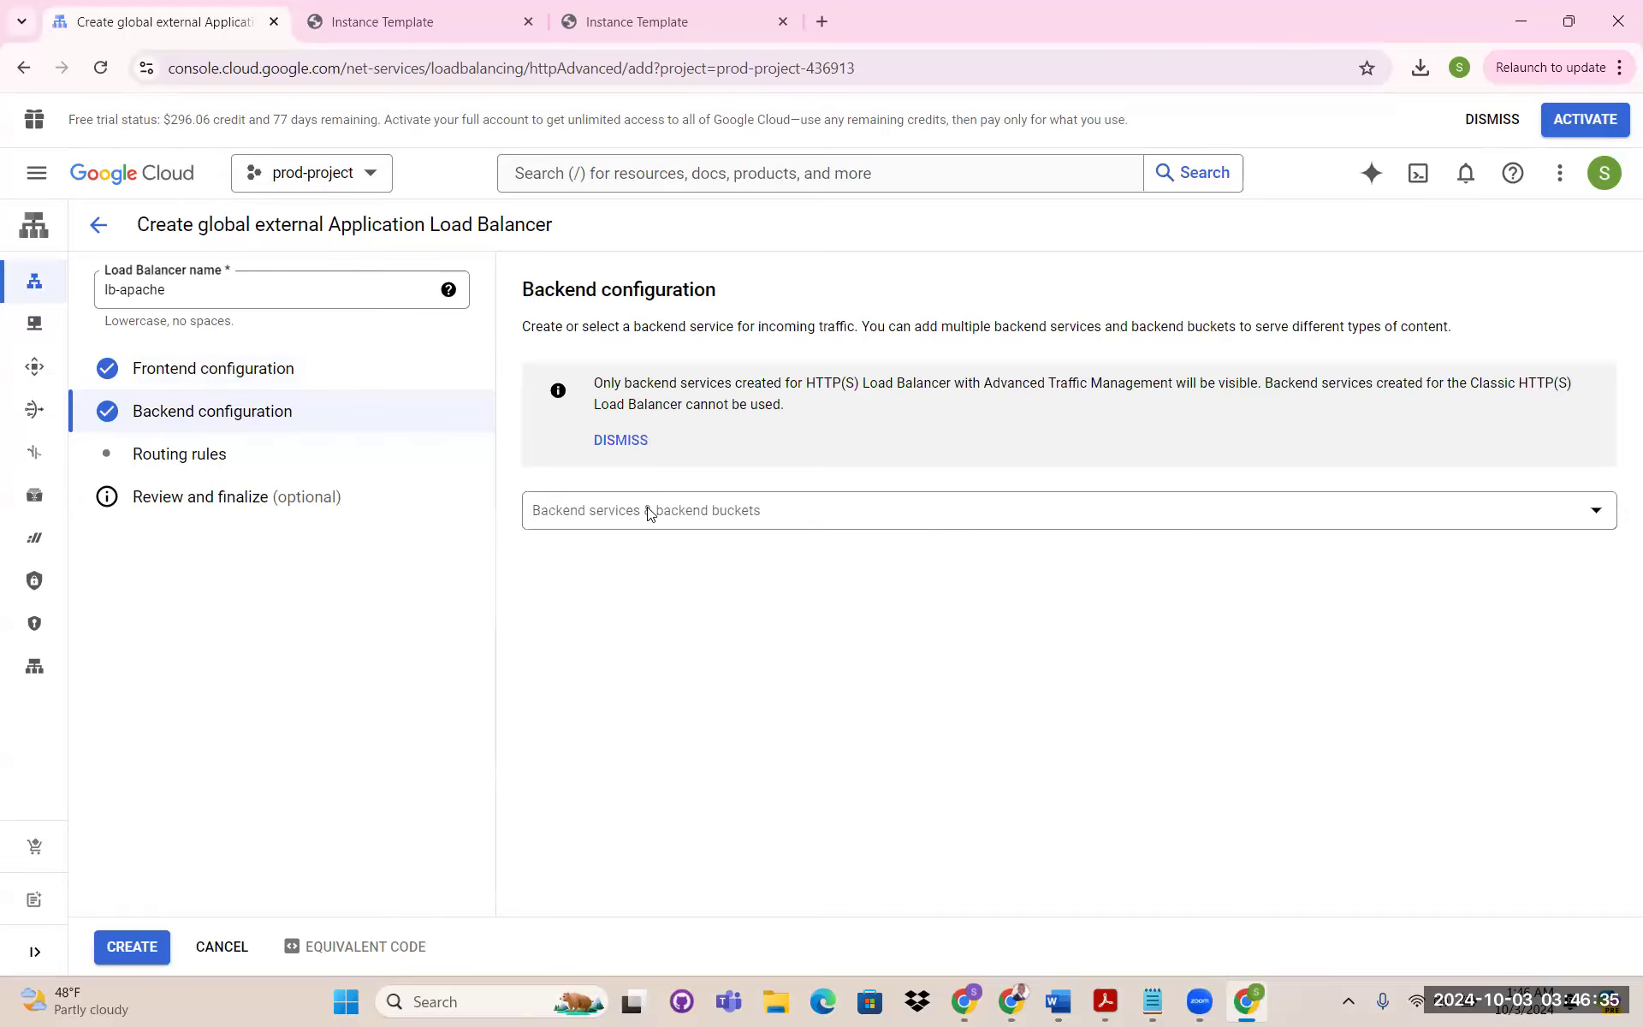
click(757, 511)
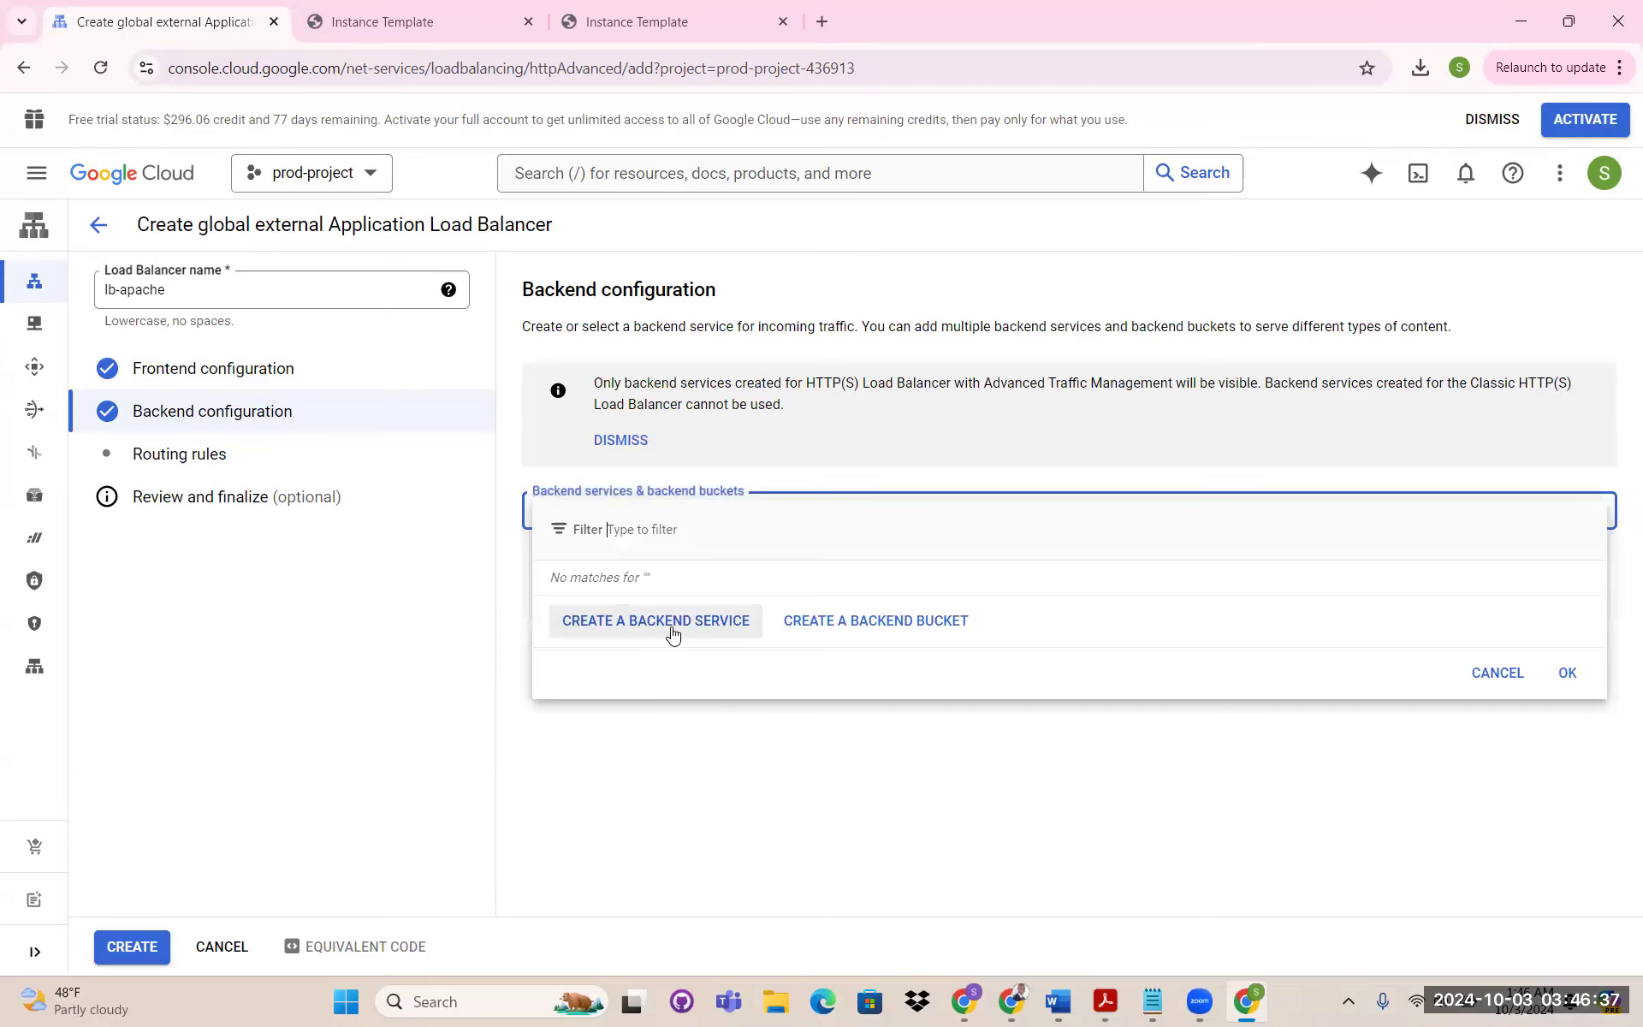
click(709, 627)
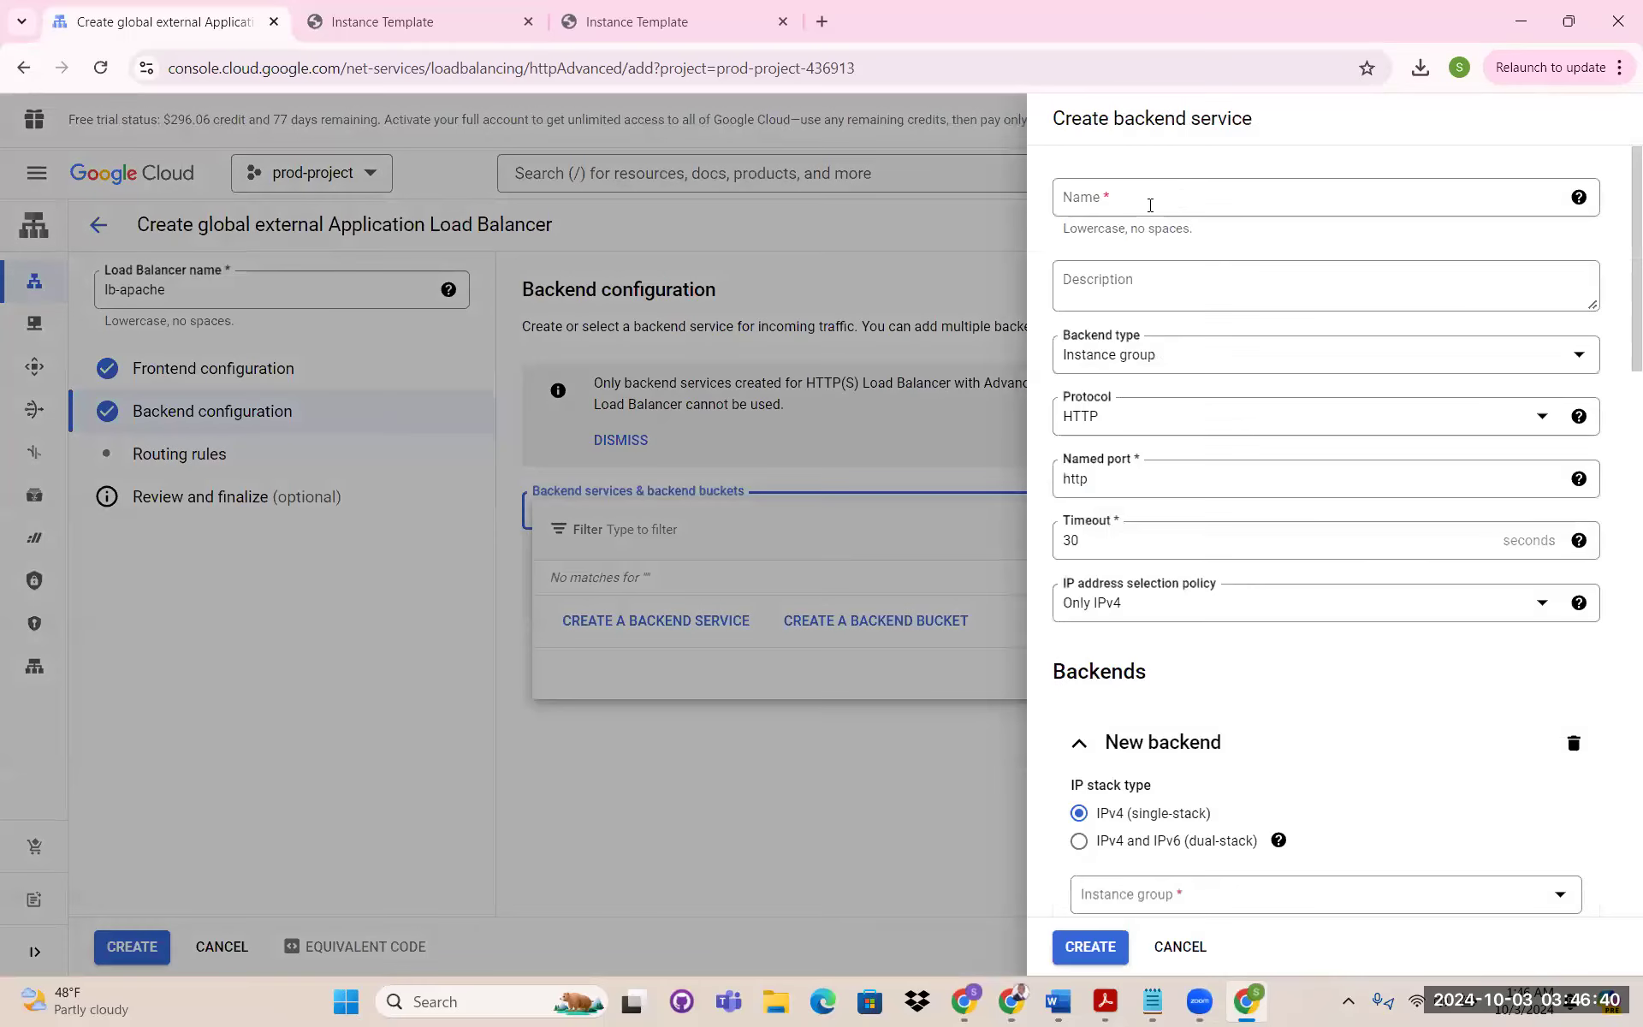
click(1150, 205)
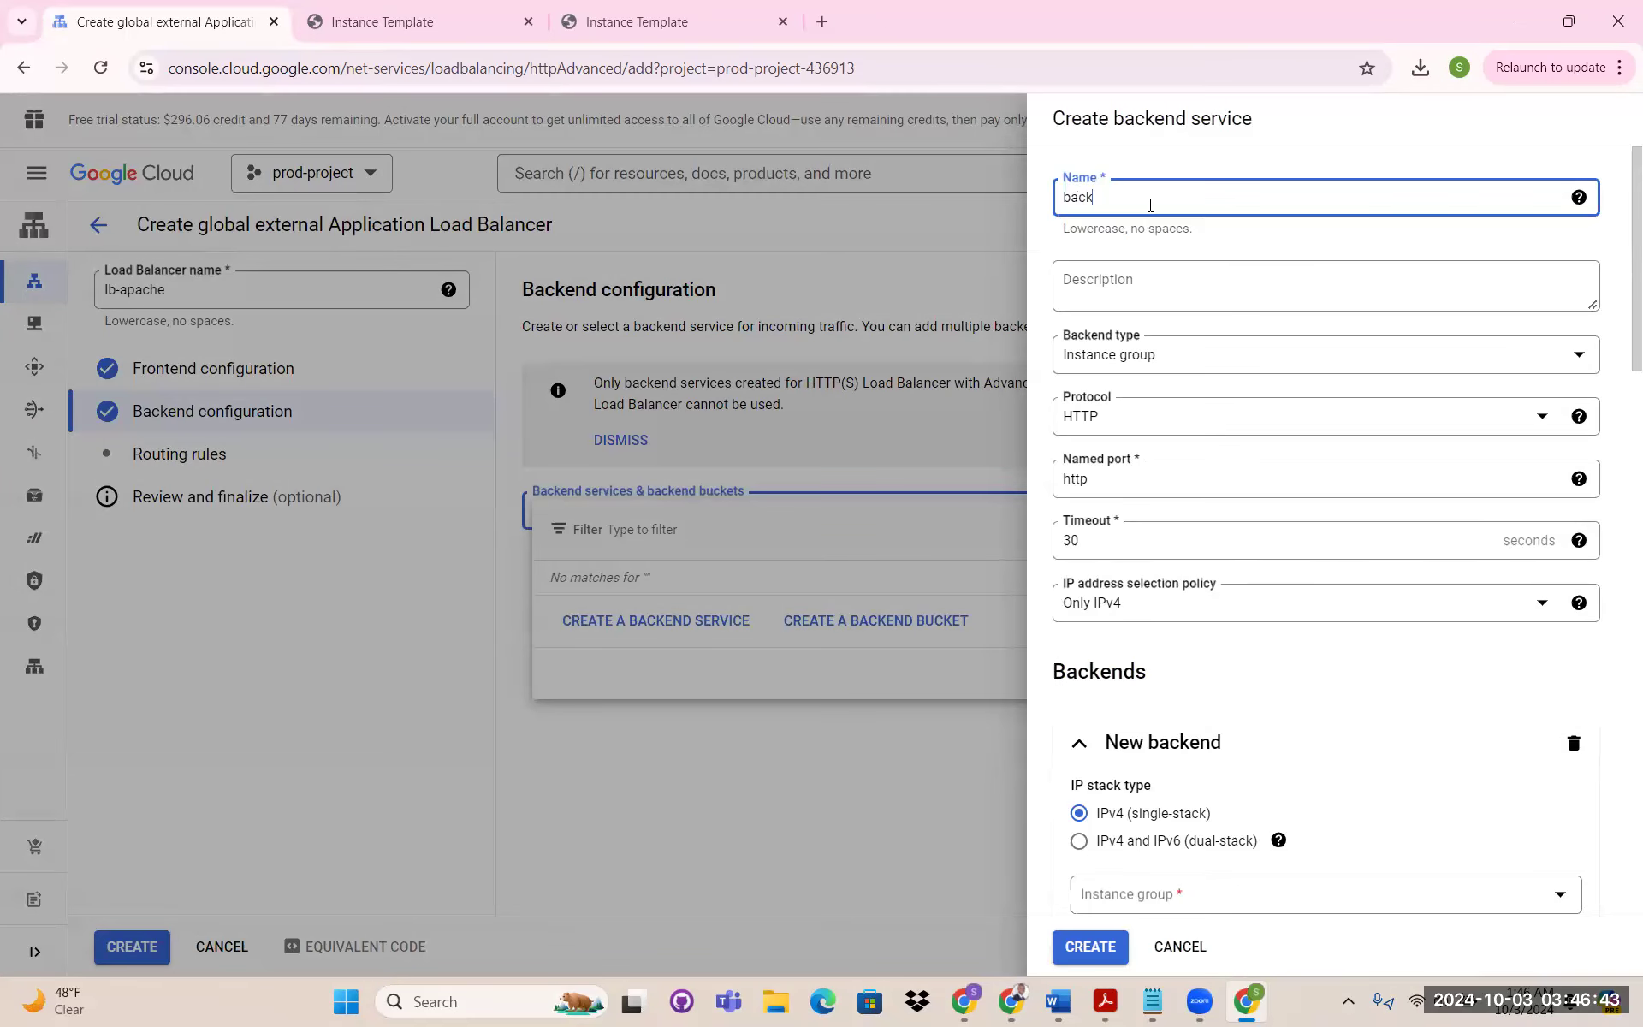
text(backend-apache)
Assign instance-group-apache to the new backend and disable Cloud CDN for the backend service
scroll(1189, 335, down, 1)
scroll(1189, 336, down, 2)
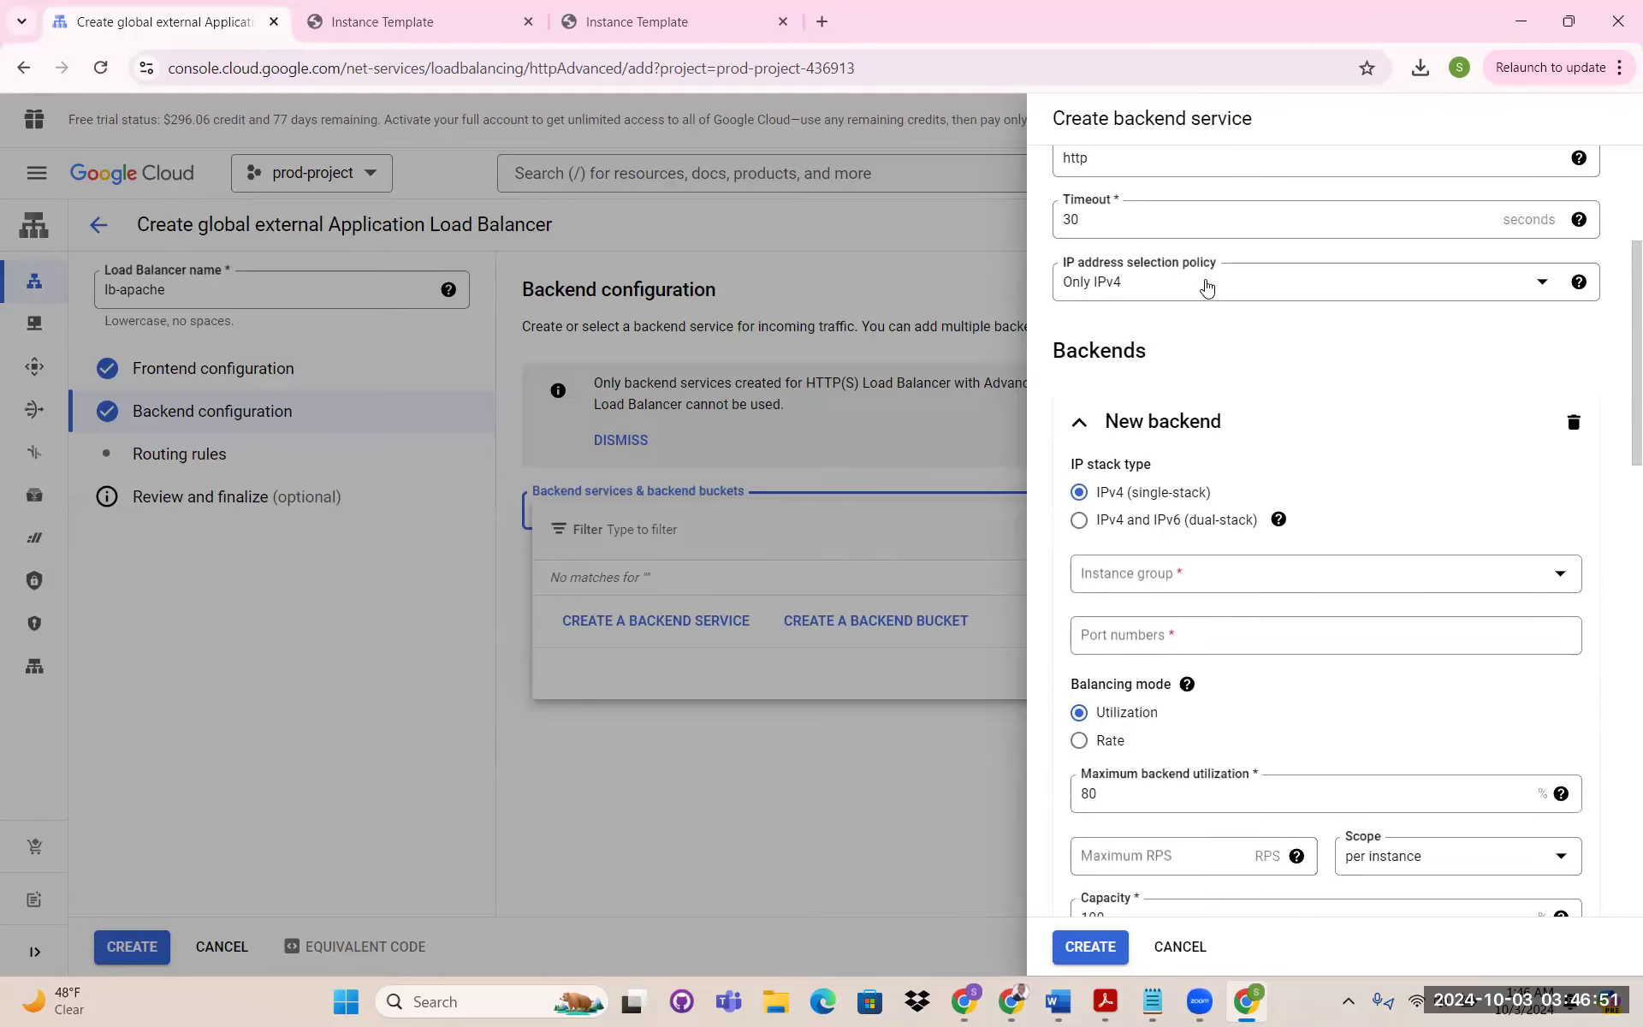
scroll(1208, 286, down, 2)
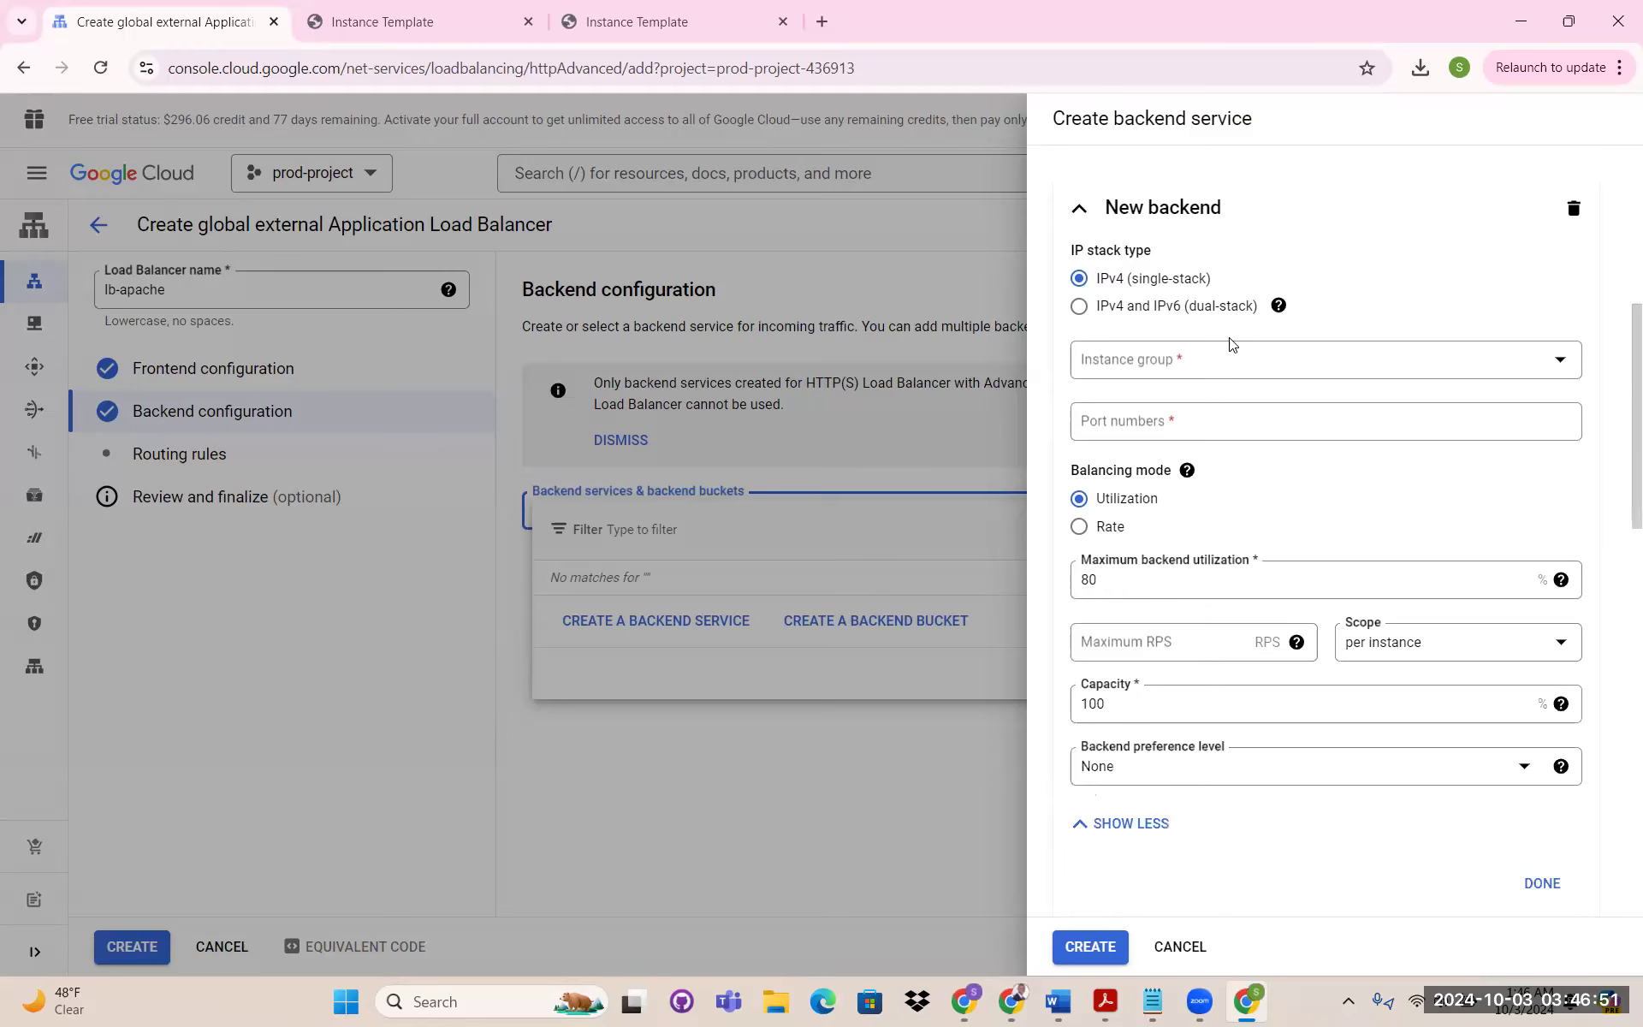
click(1162, 368)
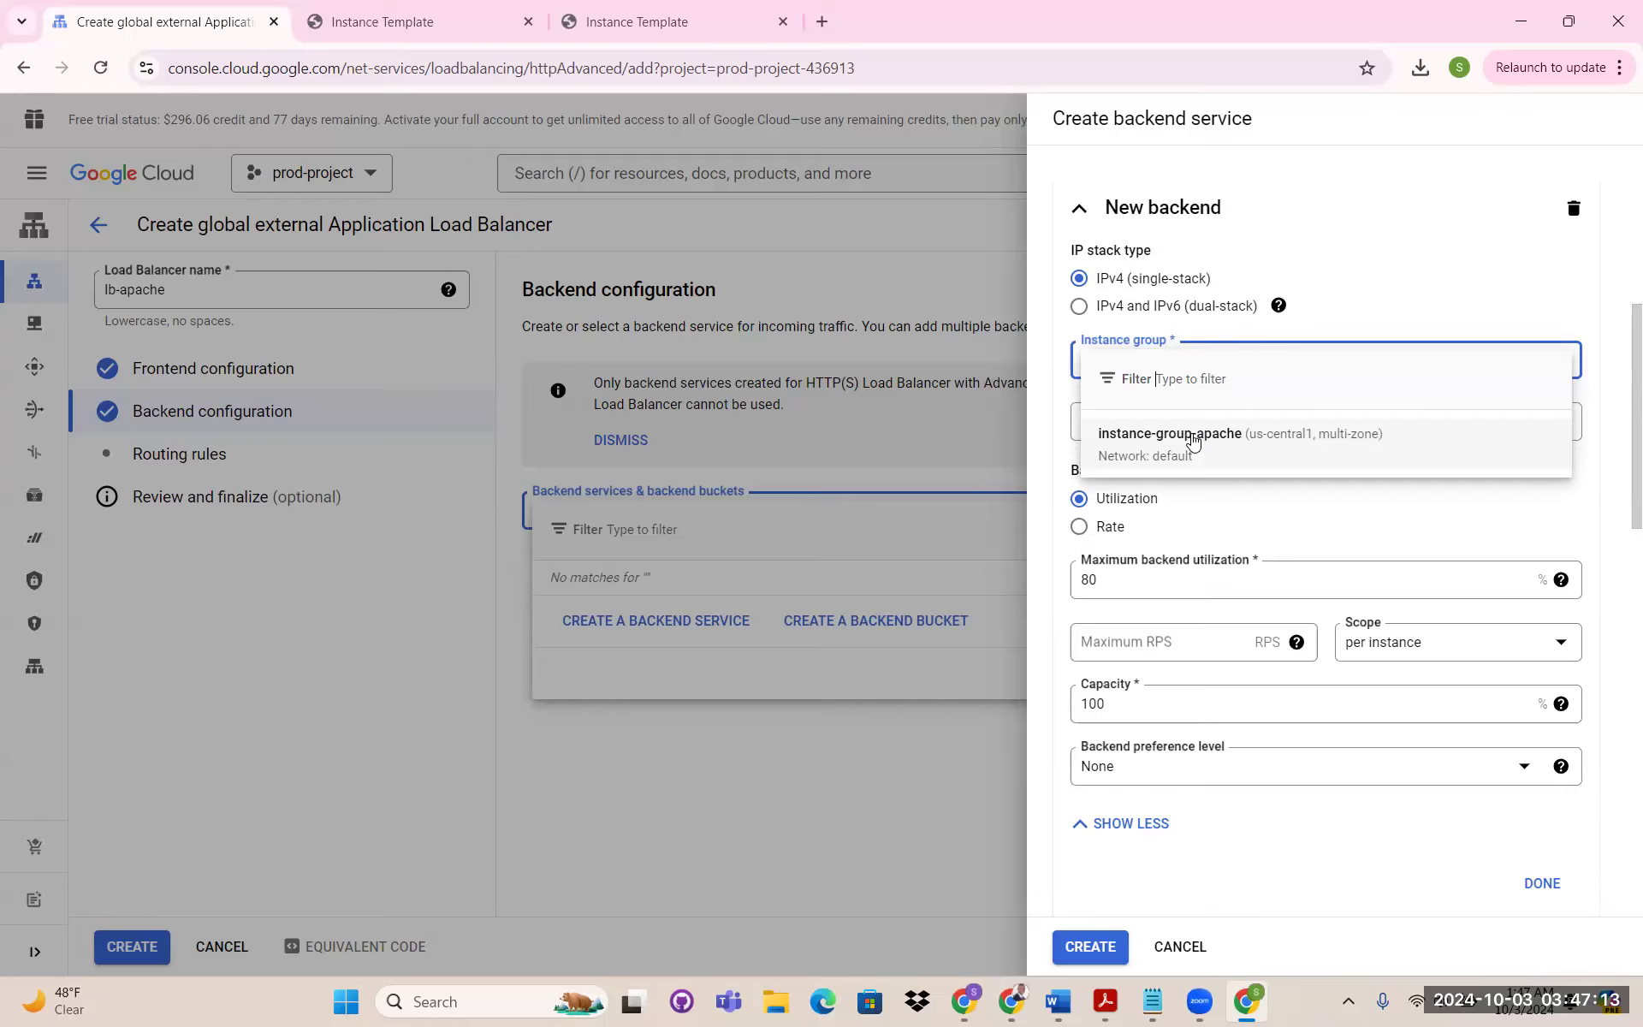
click(1191, 441)
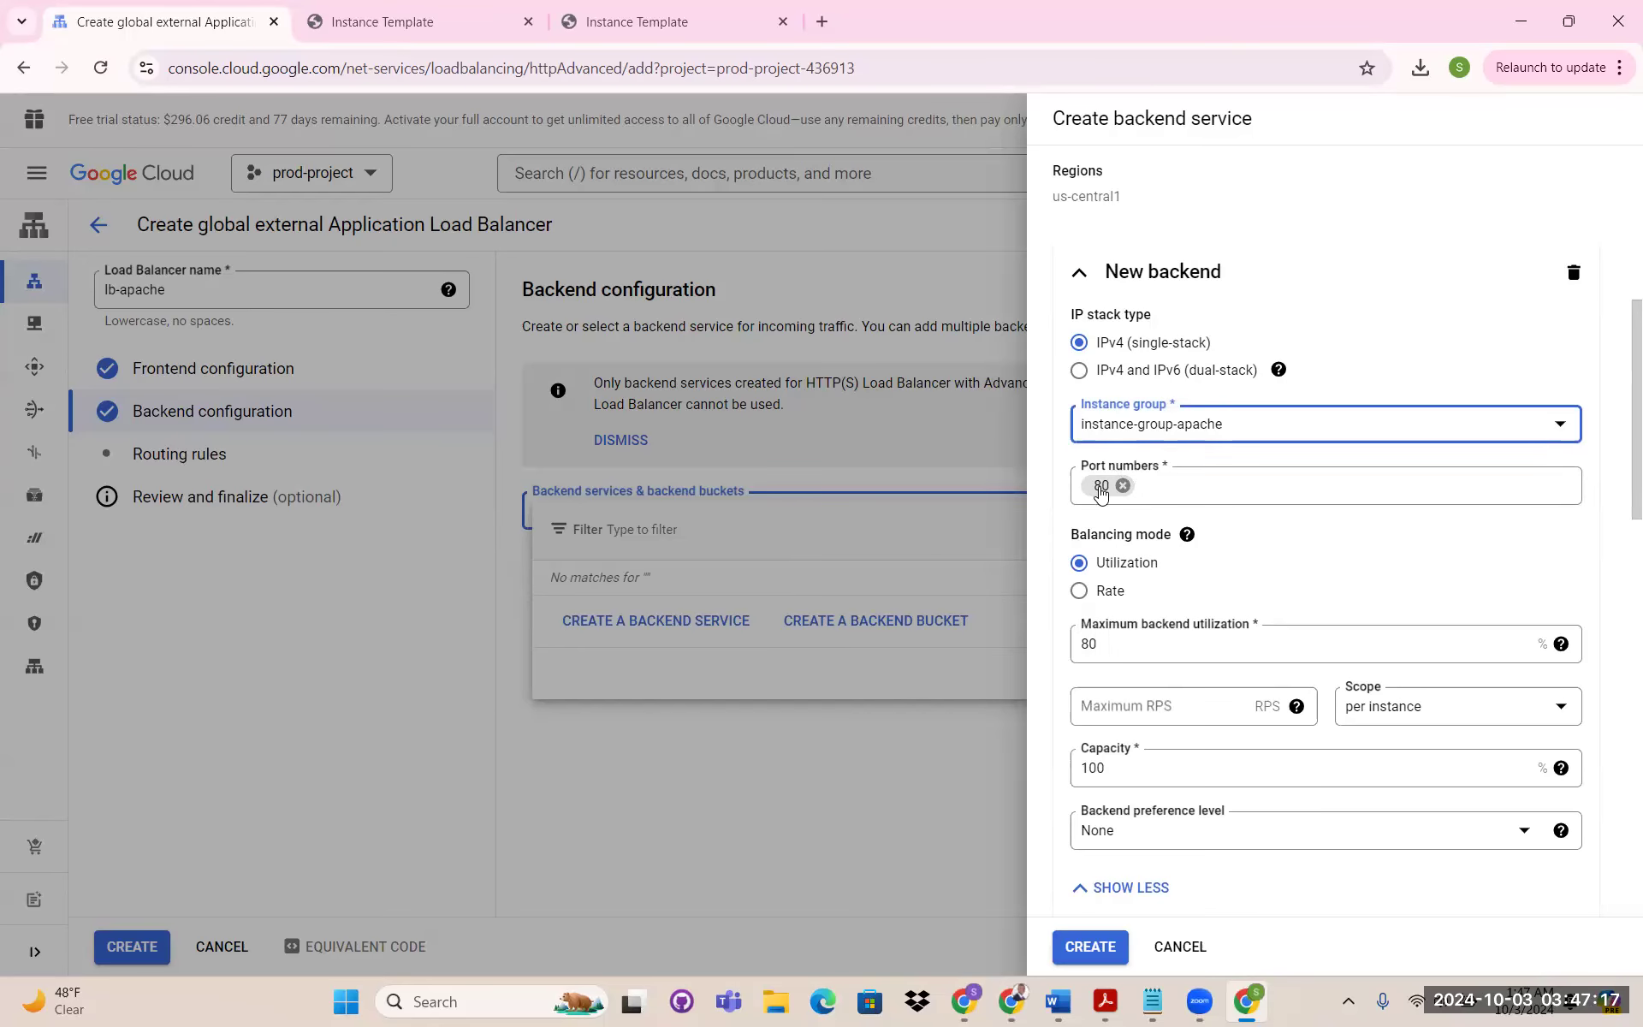
scroll(1272, 487, down, 3)
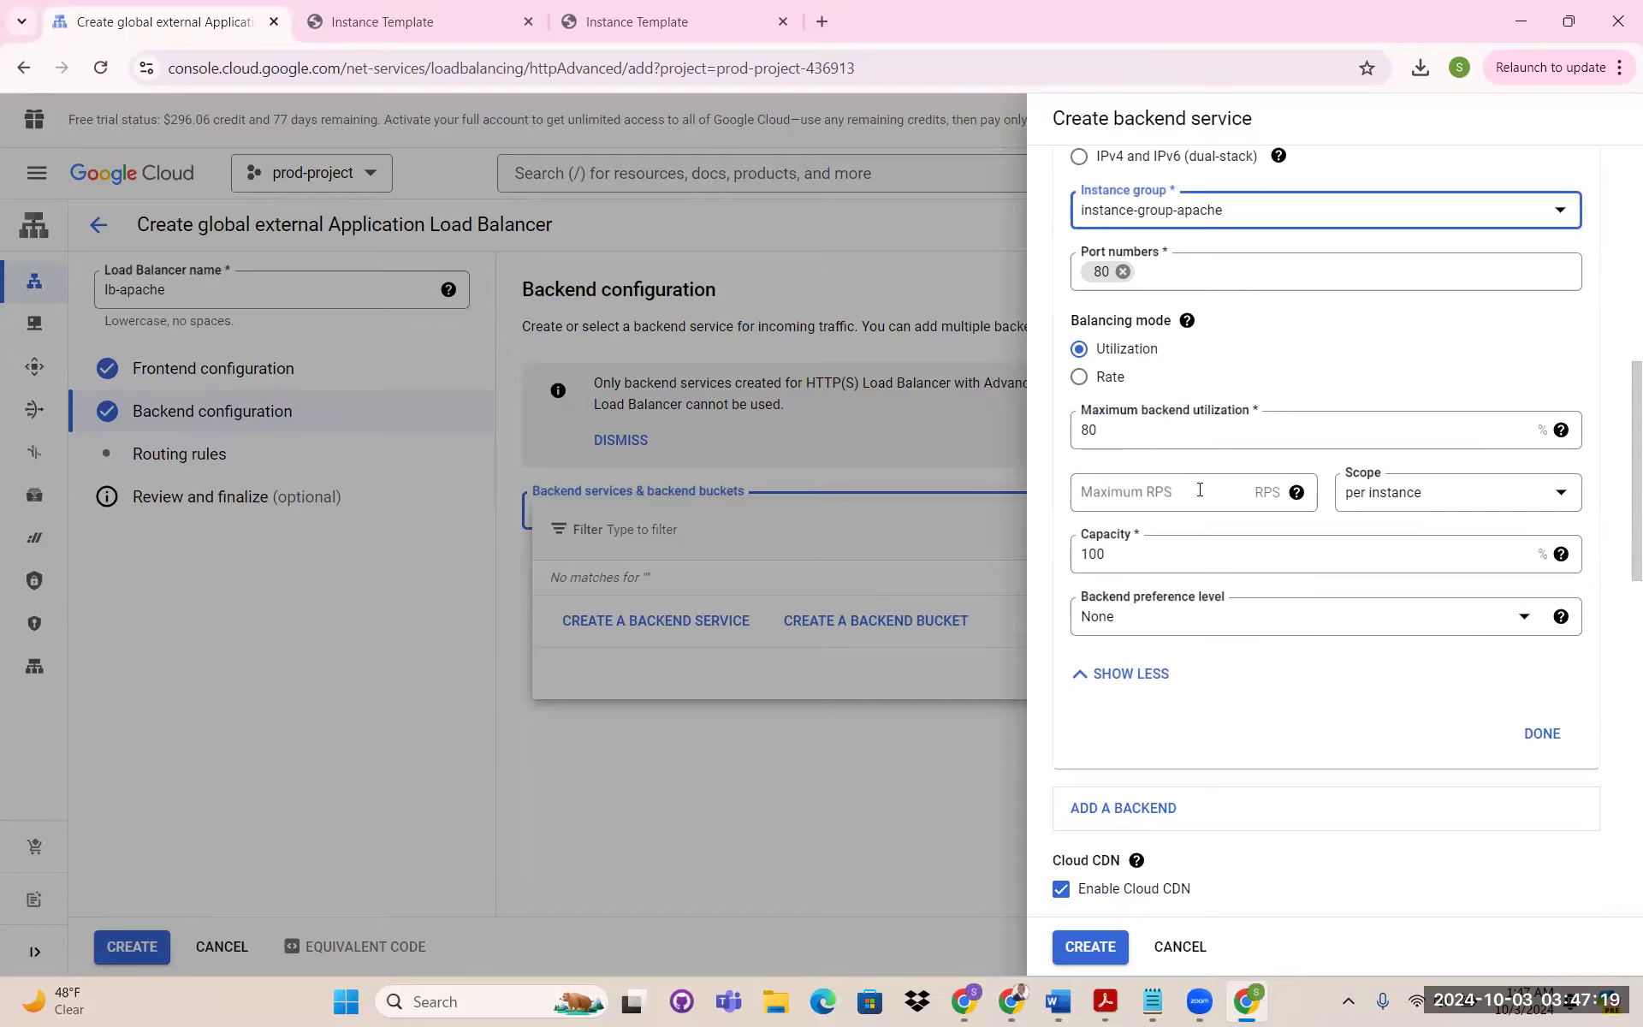
scroll(1125, 513, down, 6)
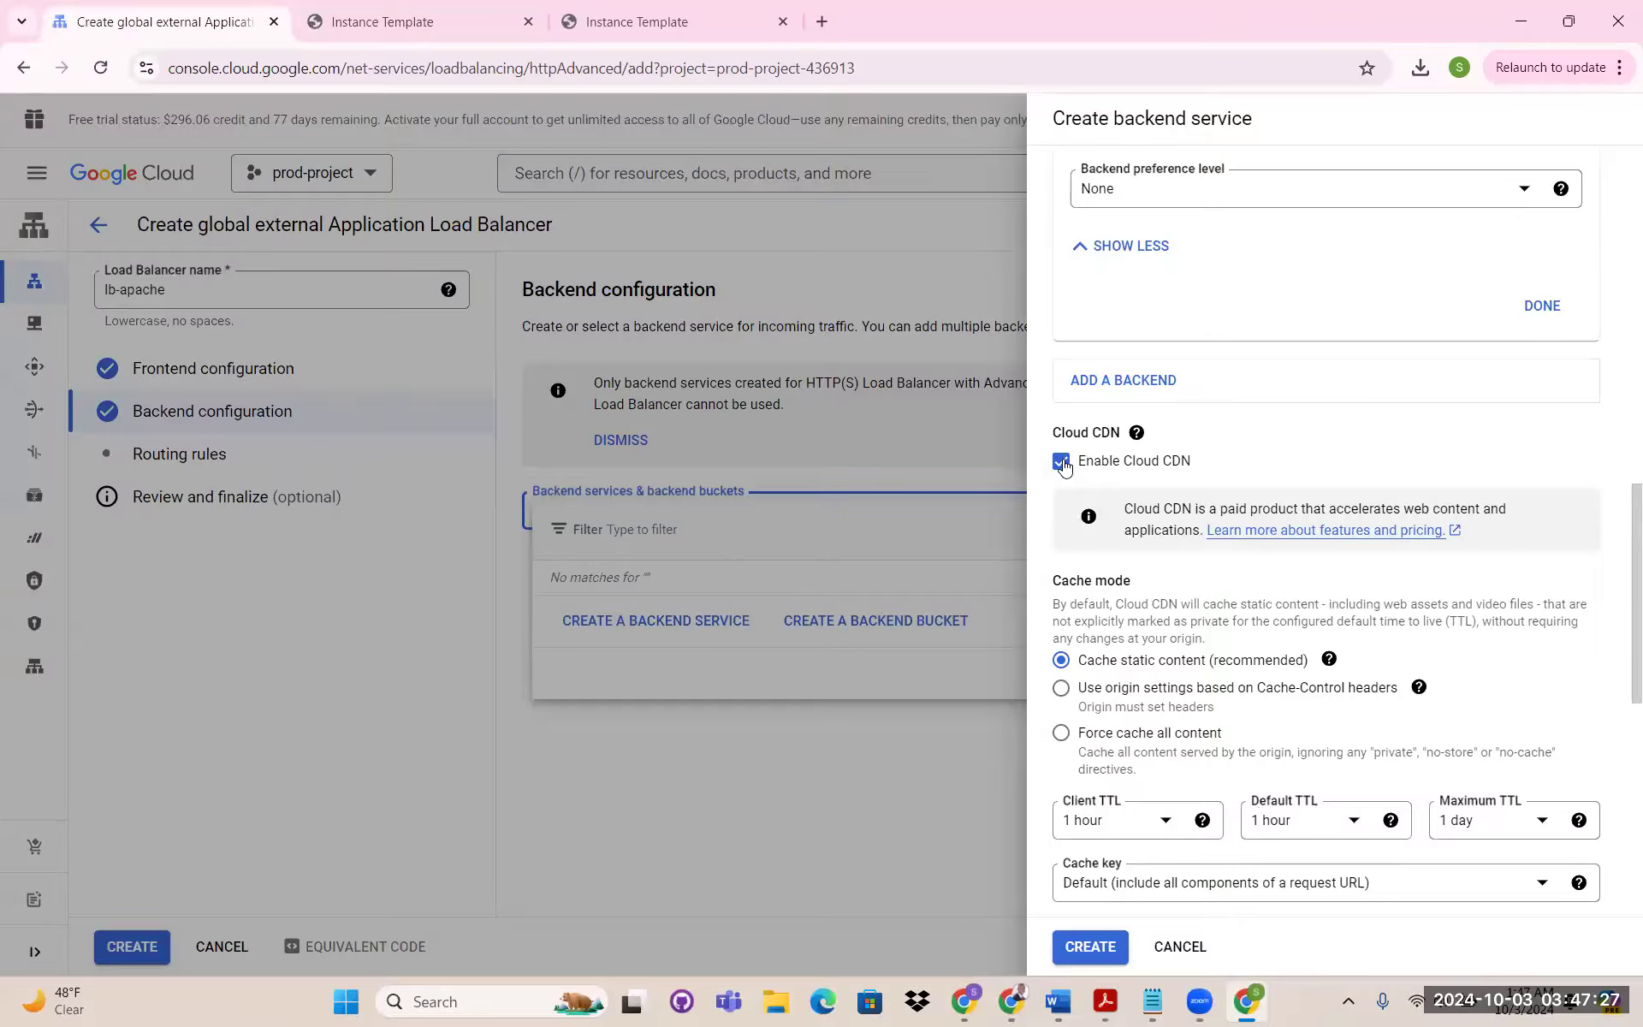
click(1179, 463)
Start a new health check for the backend service and name it hc-apache
scroll(1227, 462, down, 1)
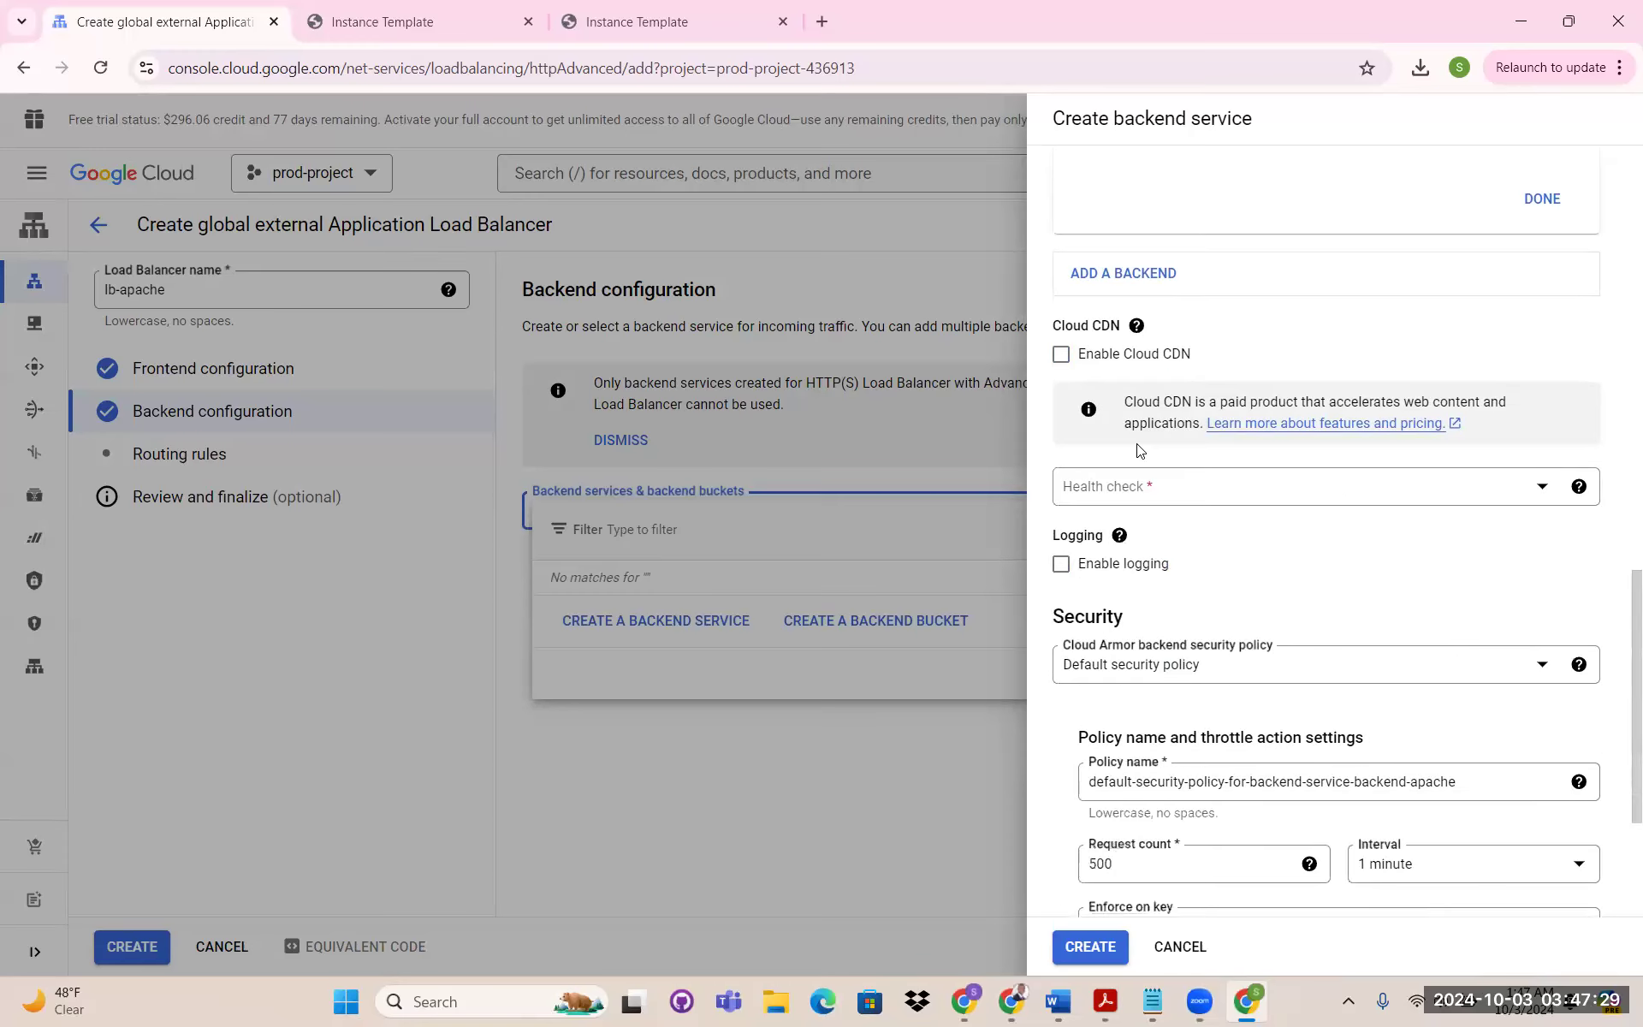
click(1126, 488)
click(1158, 597)
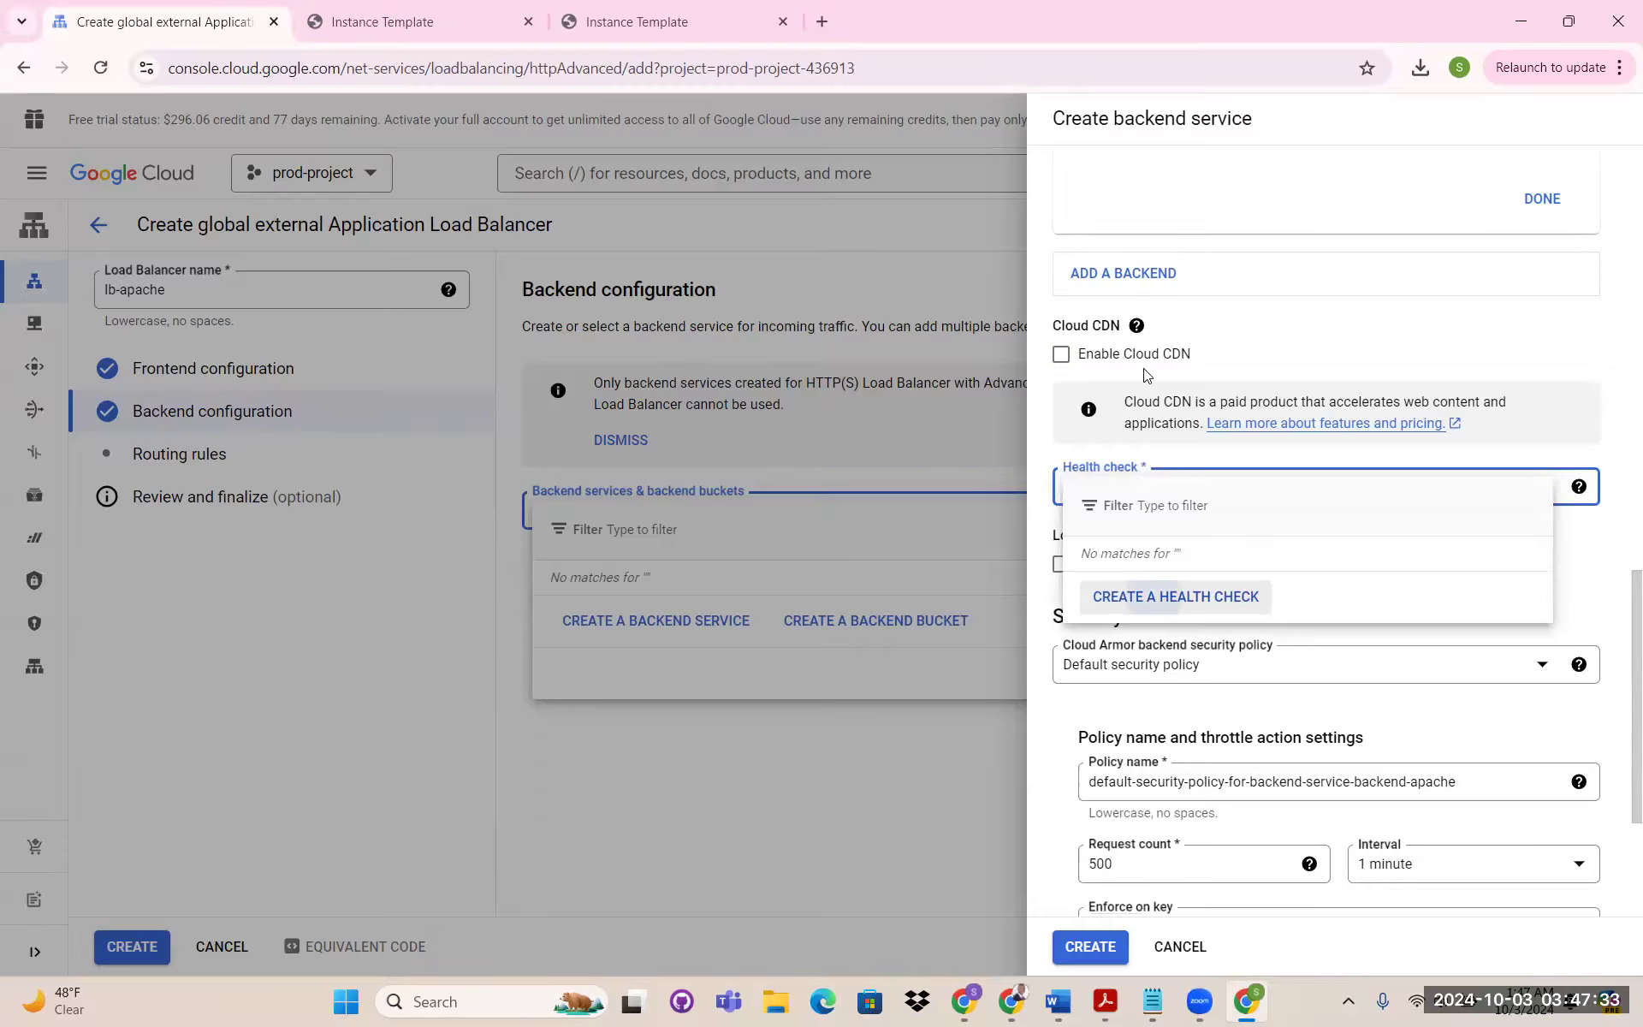
click(1156, 193)
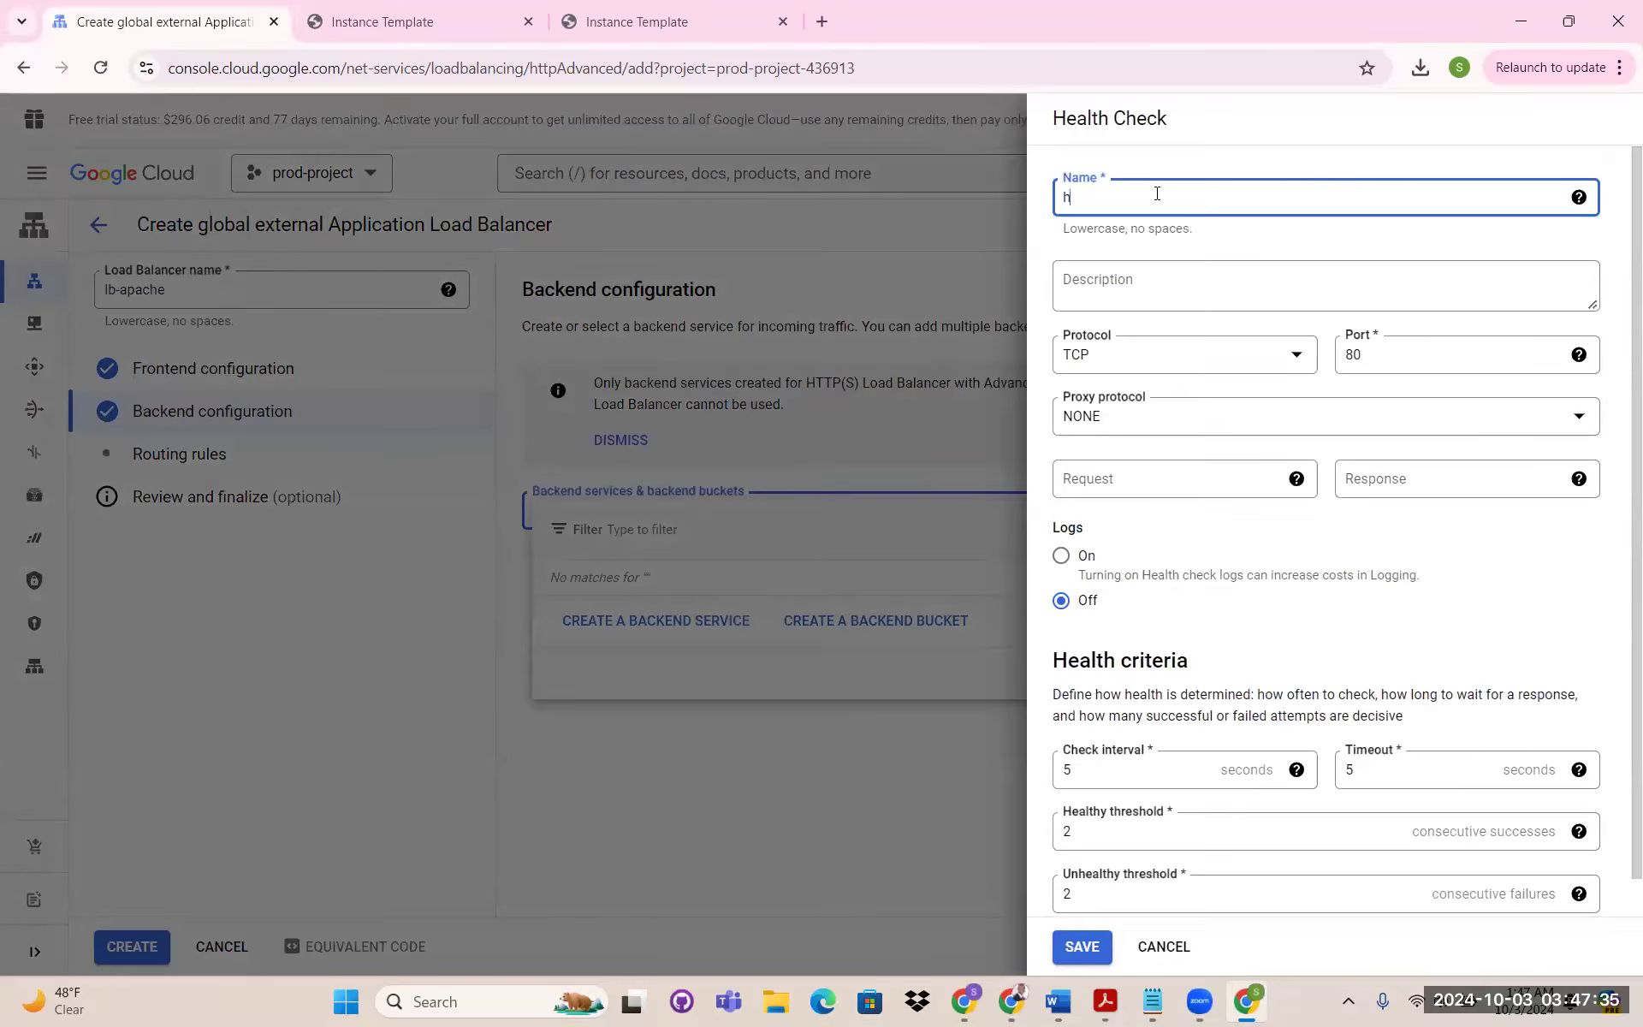
text(hc-apcahe)
key(BackSpace)
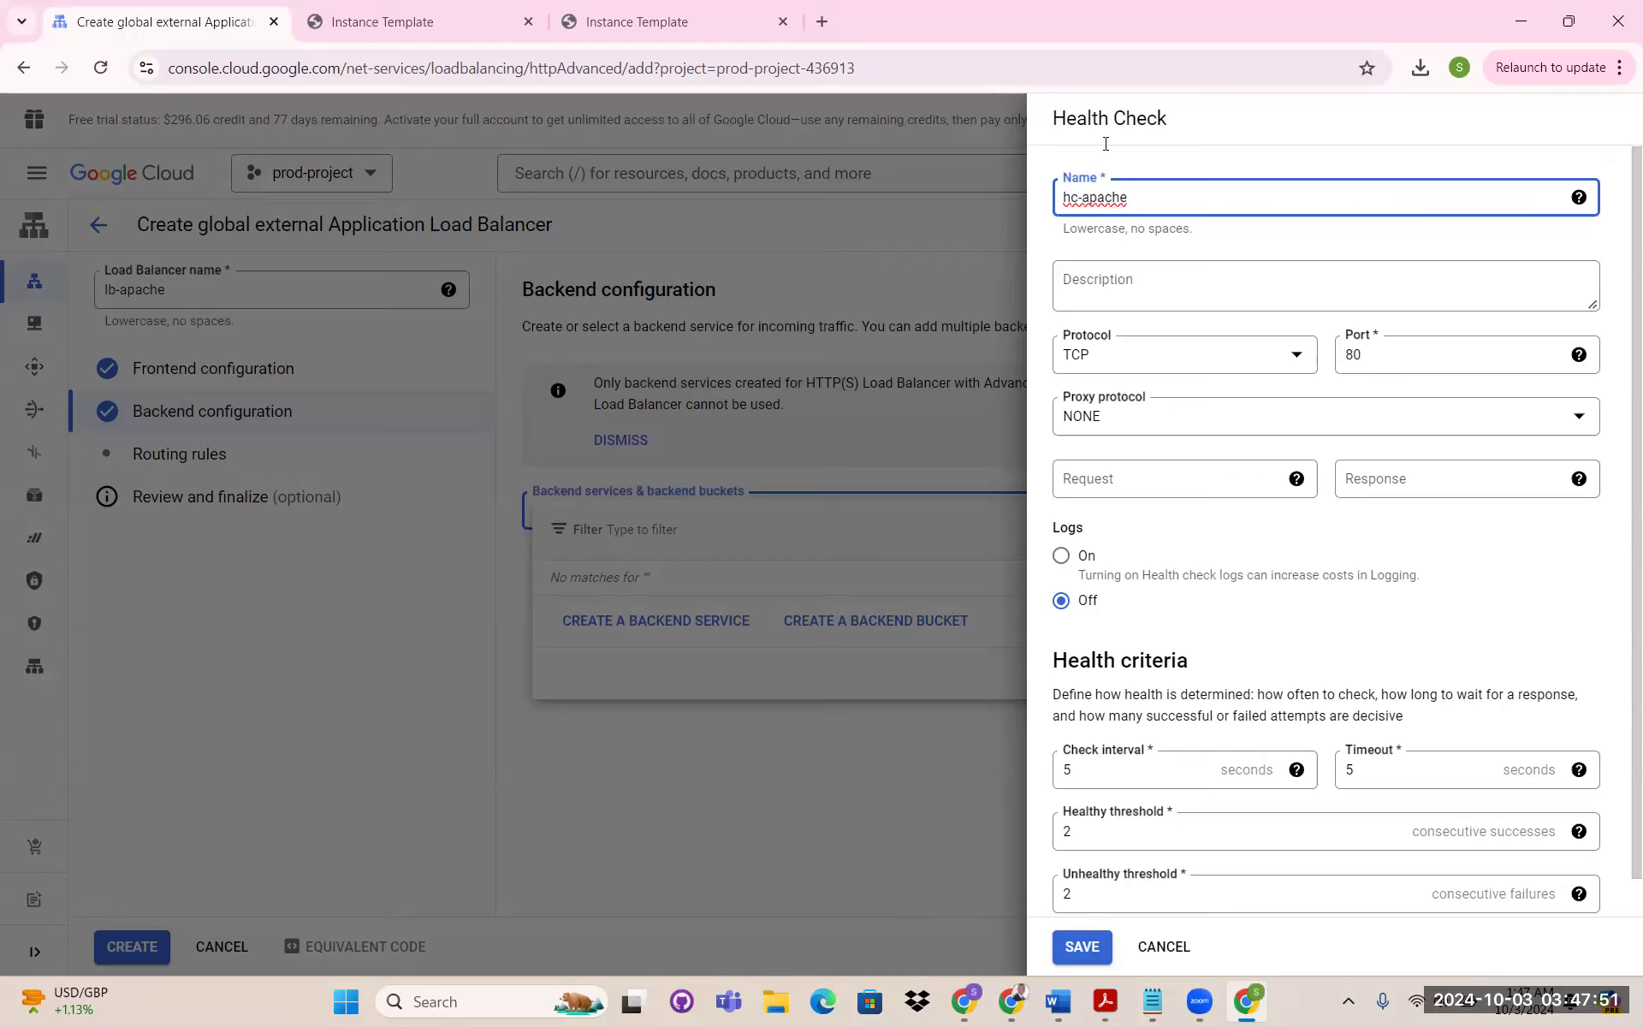
Set the health check's protocol to HTTP, keeping port 80, and save the health check
click(1127, 362)
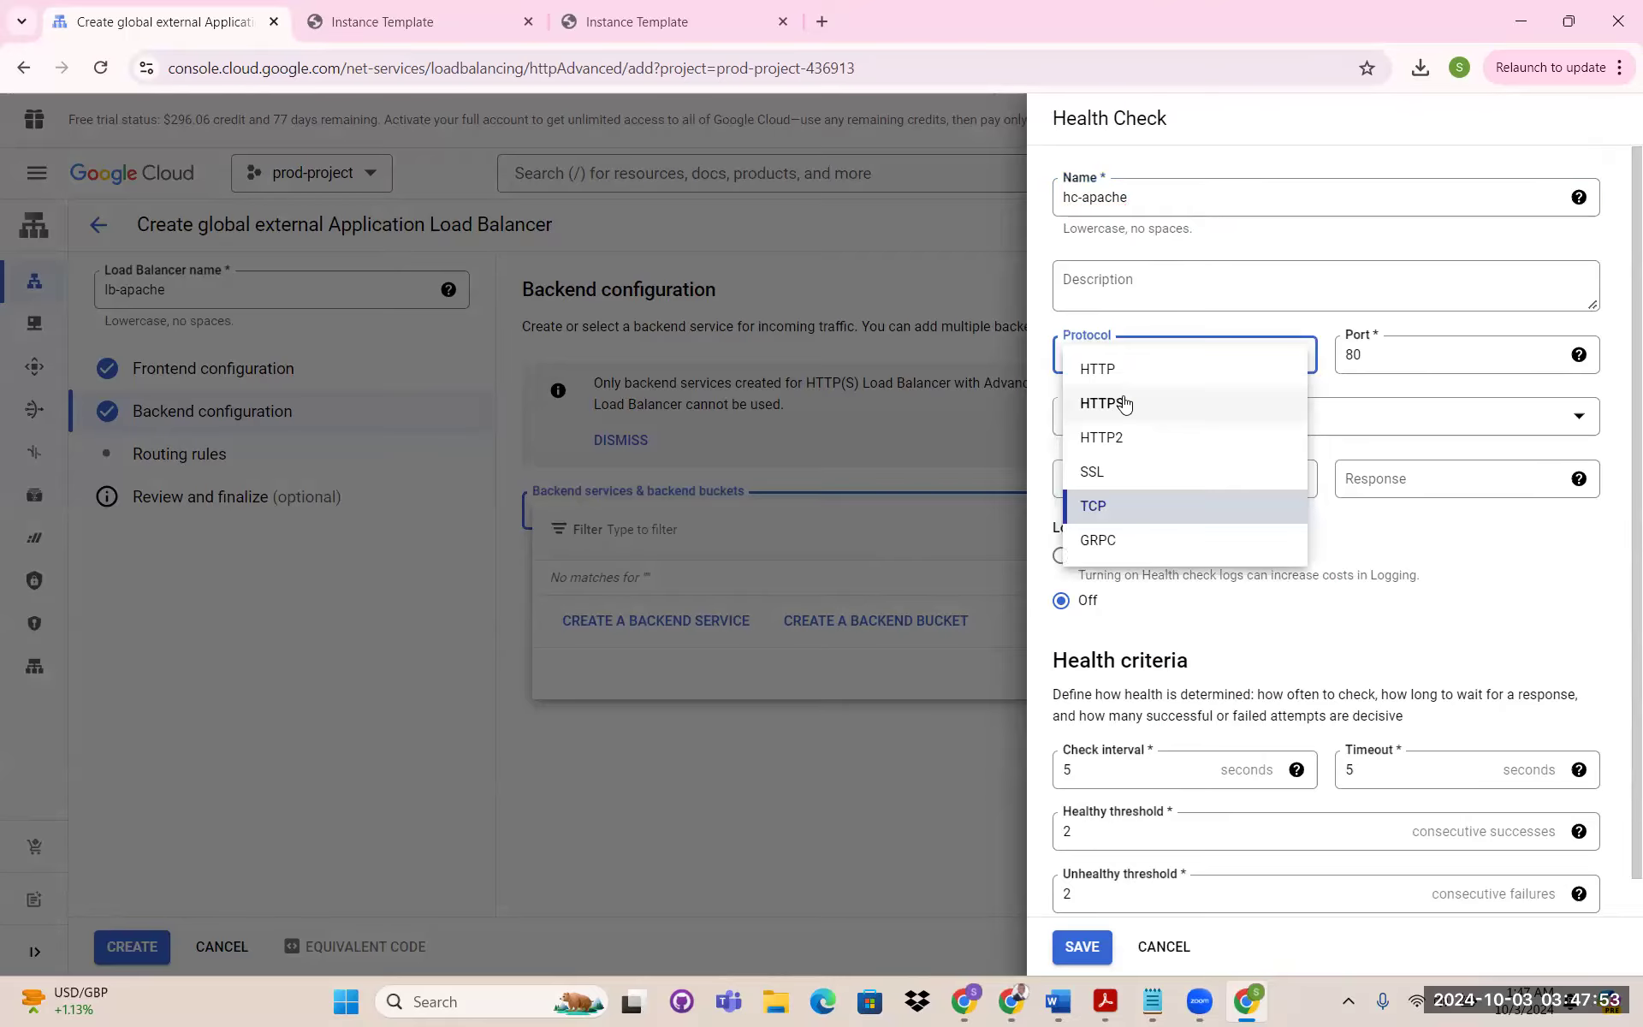
click(1269, 368)
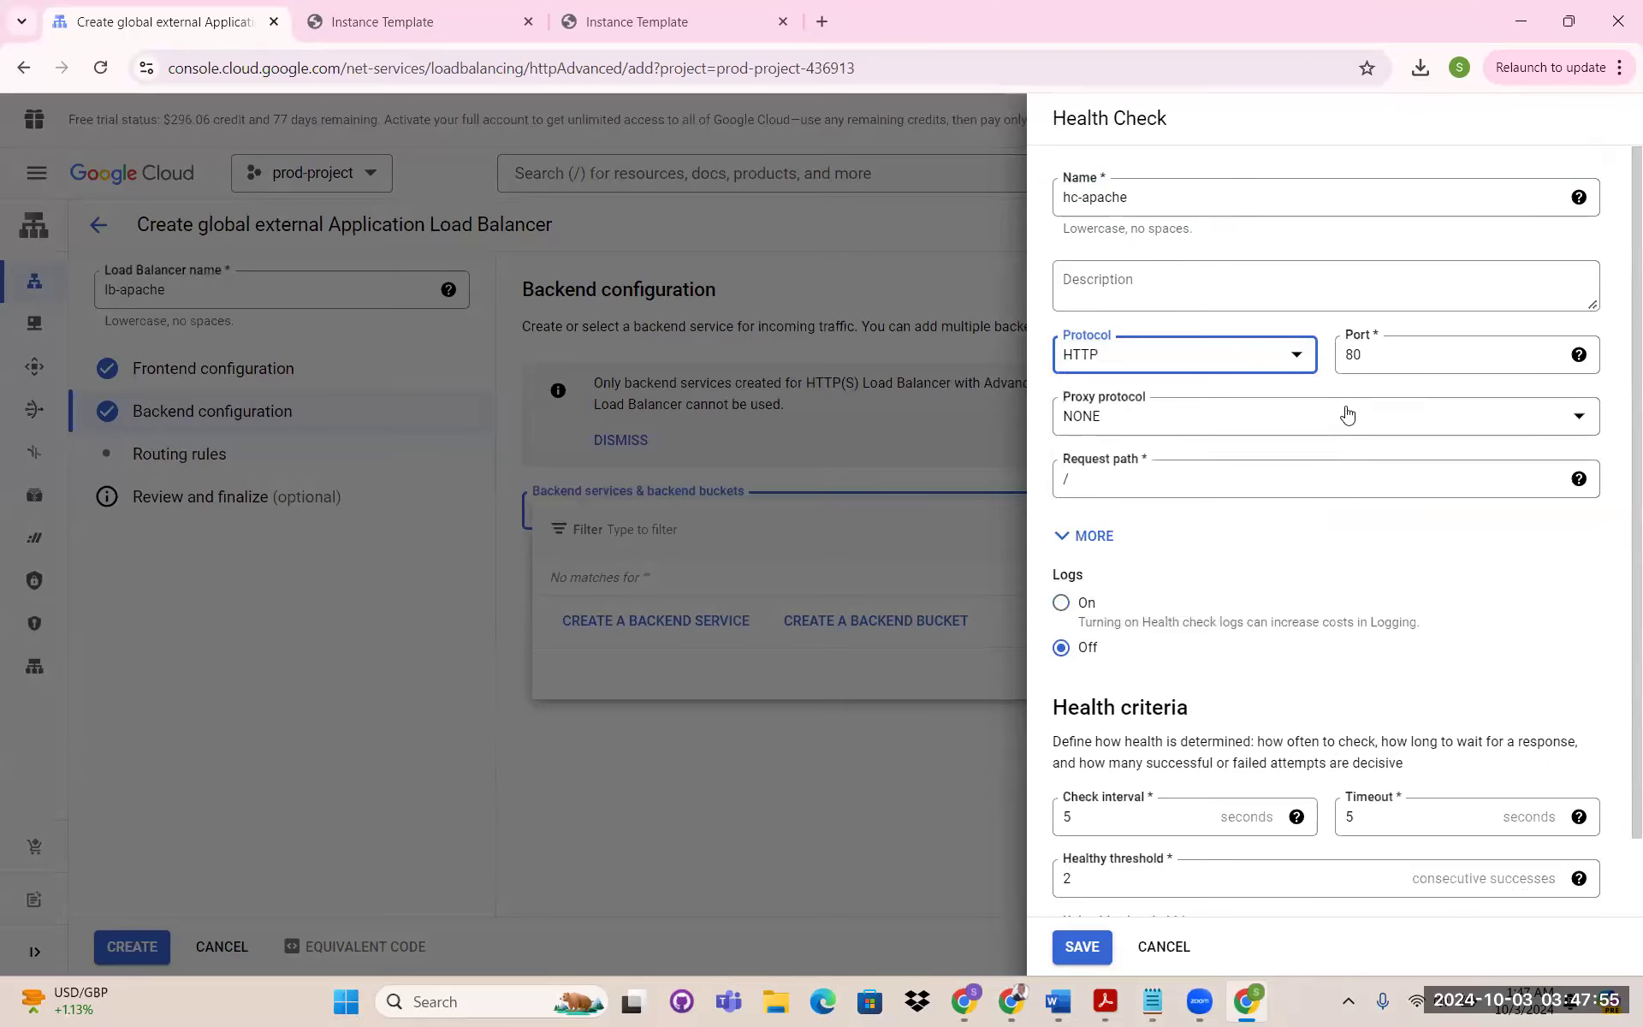
scroll(1346, 414, down, 1)
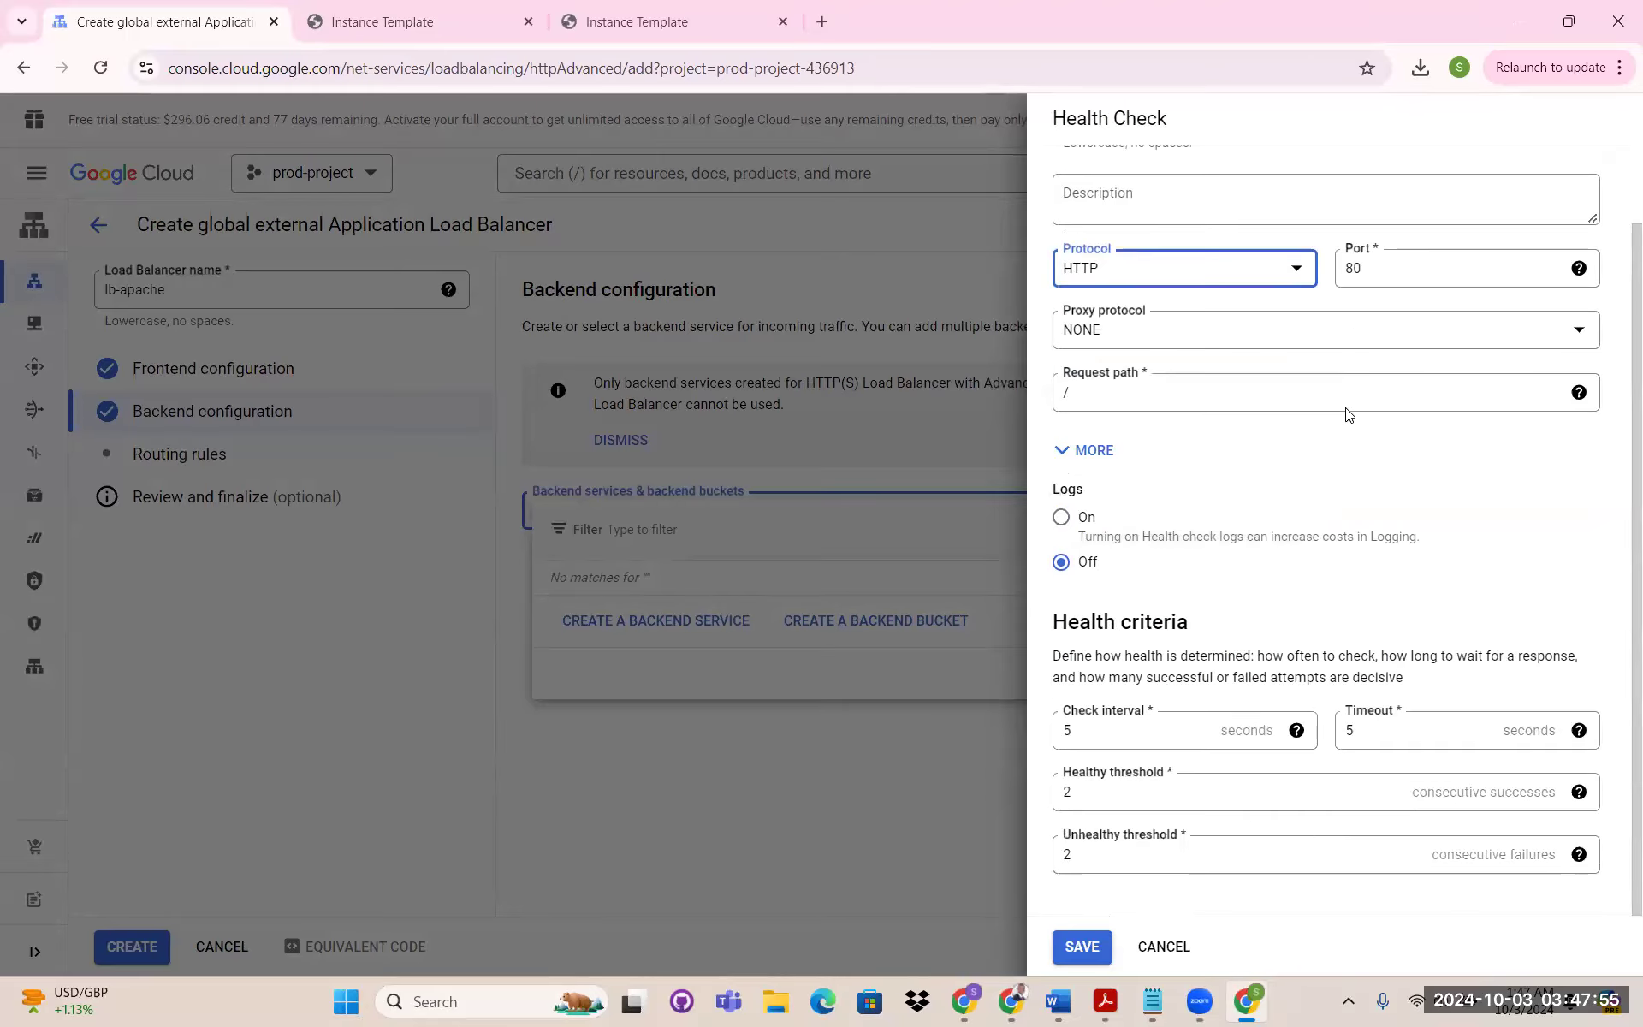
click(1085, 950)
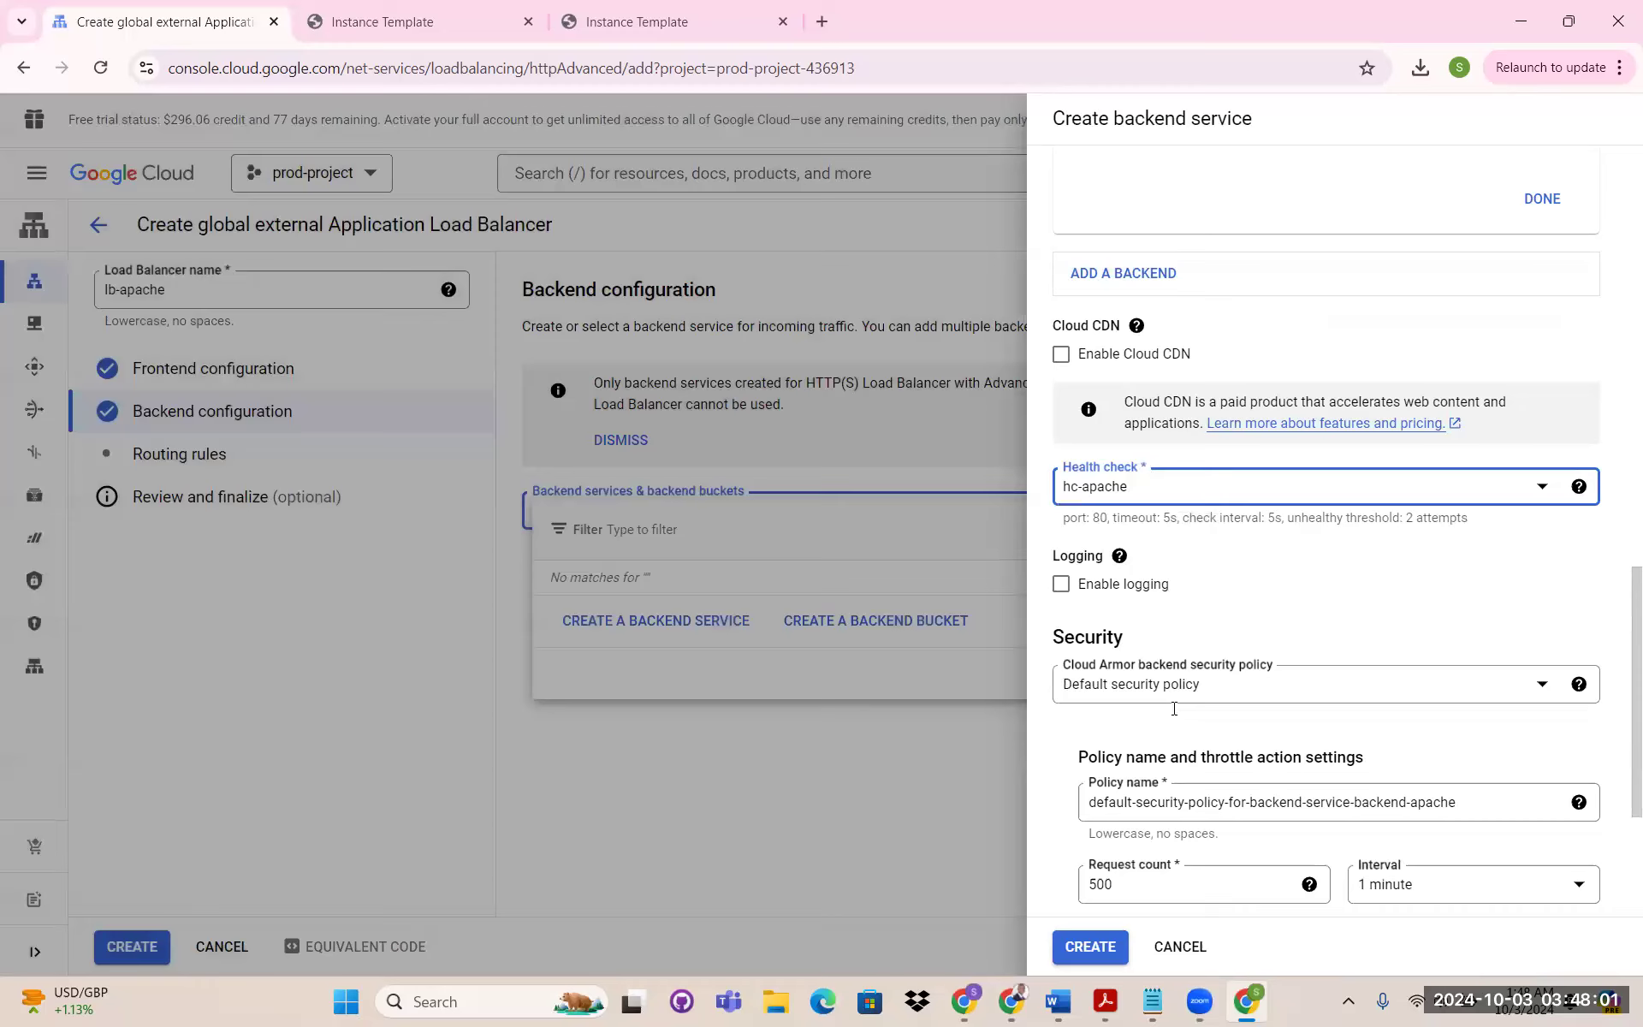
Try to create the backend service, and check its form from the basic settings through the security section for invalid fields
click(1089, 947)
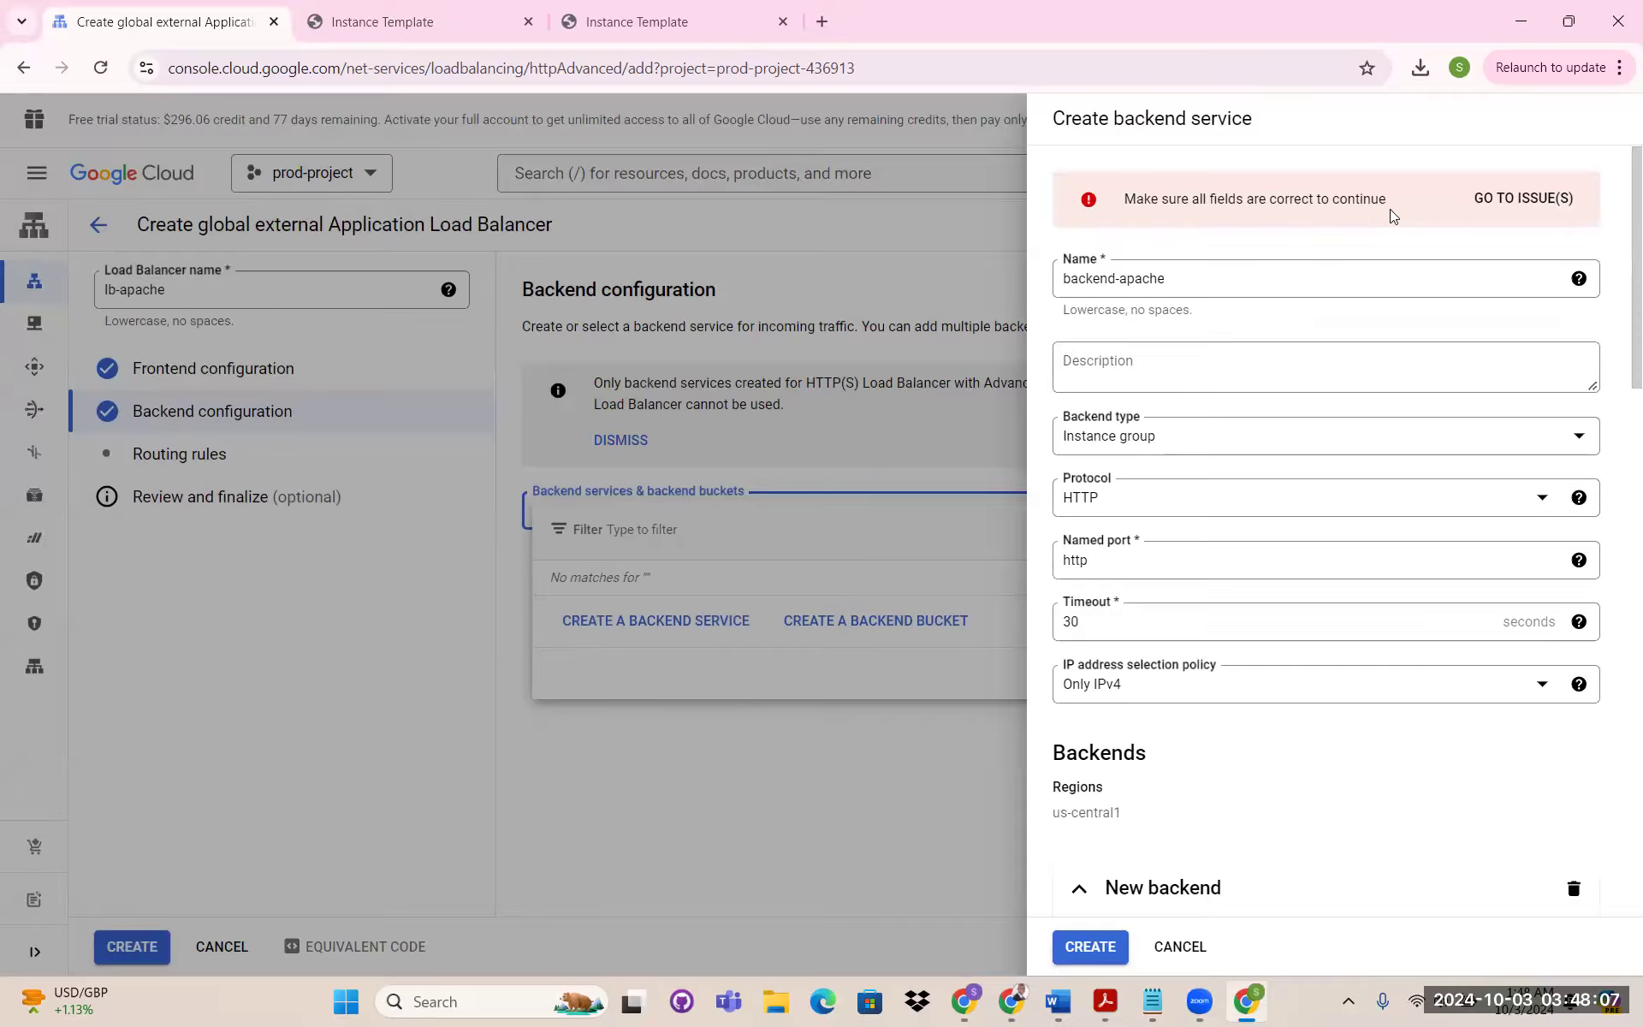
click(1501, 228)
scroll(1283, 321, down, 5)
scroll(1283, 322, down, 10)
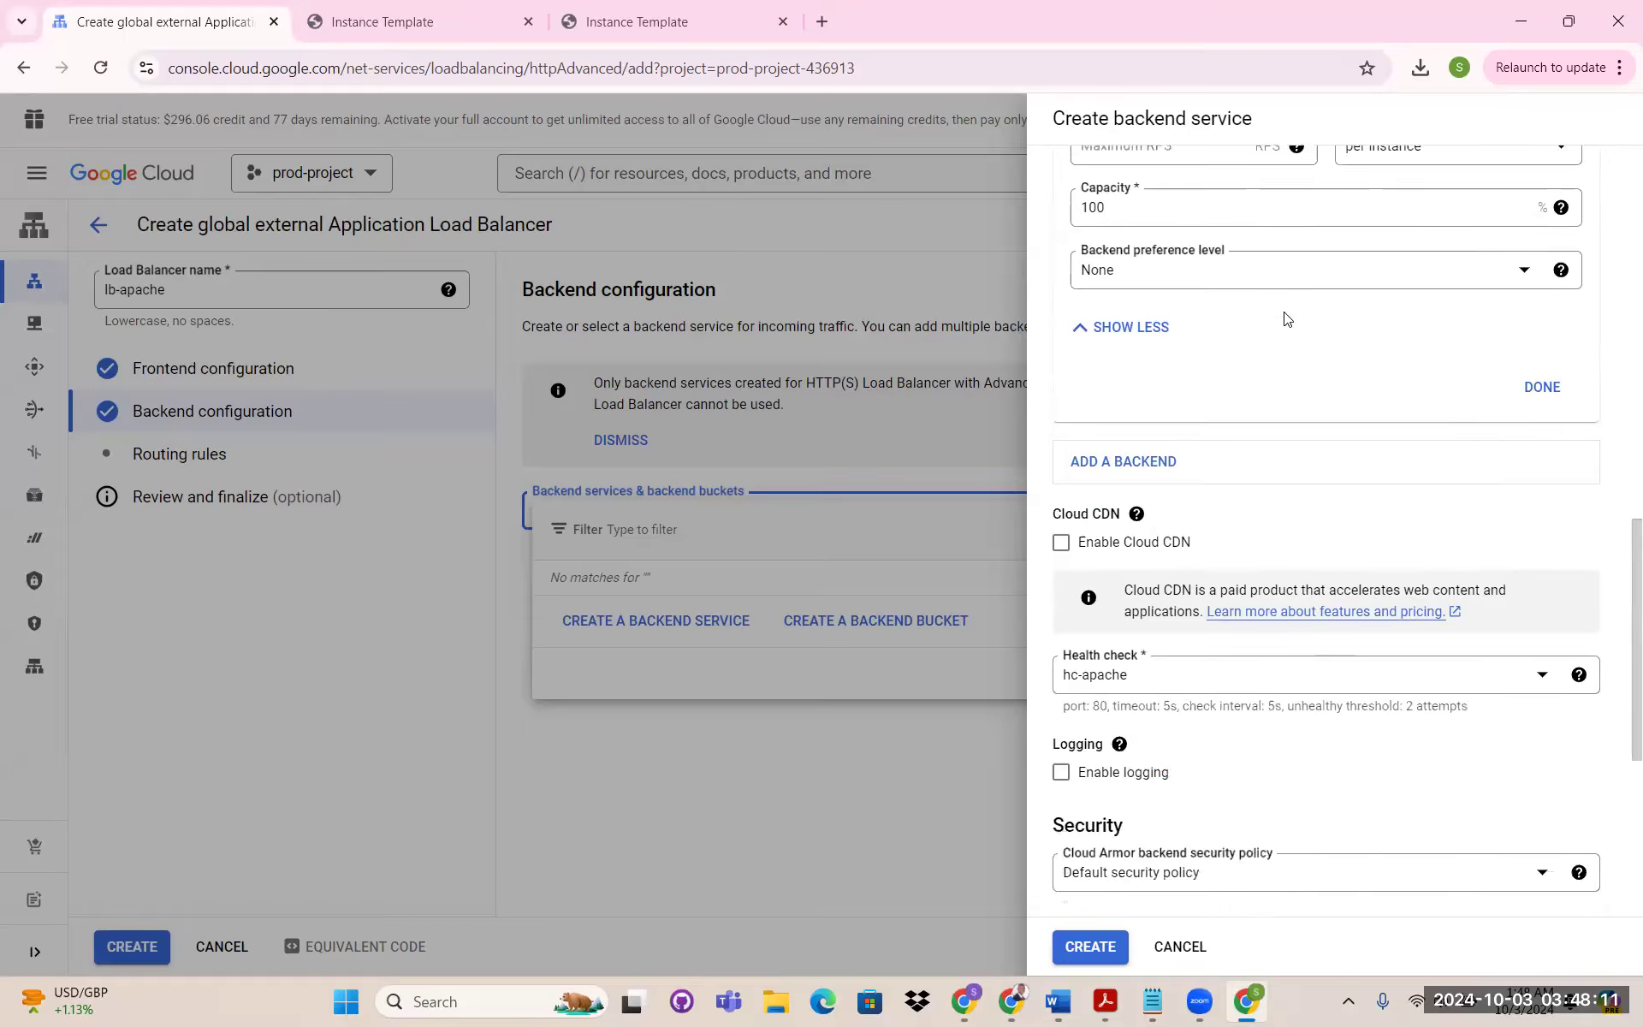
scroll(1285, 320, up, 4)
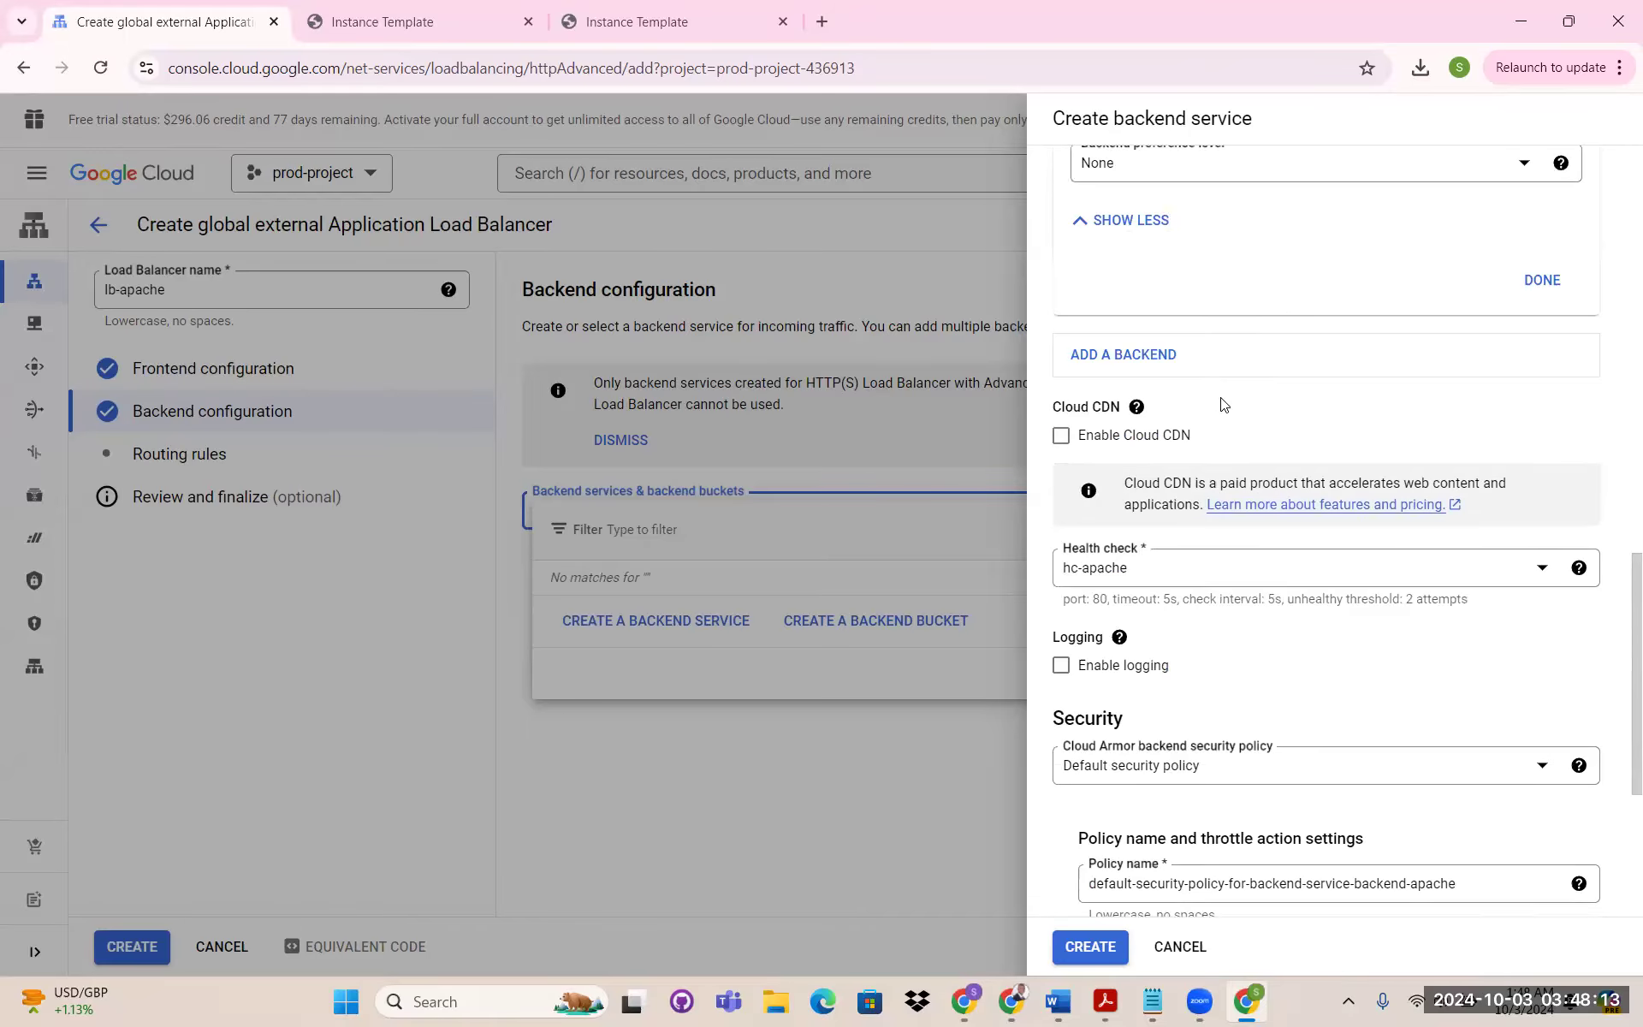
scroll(1215, 393, down, 3)
scroll(1212, 387, down, 2)
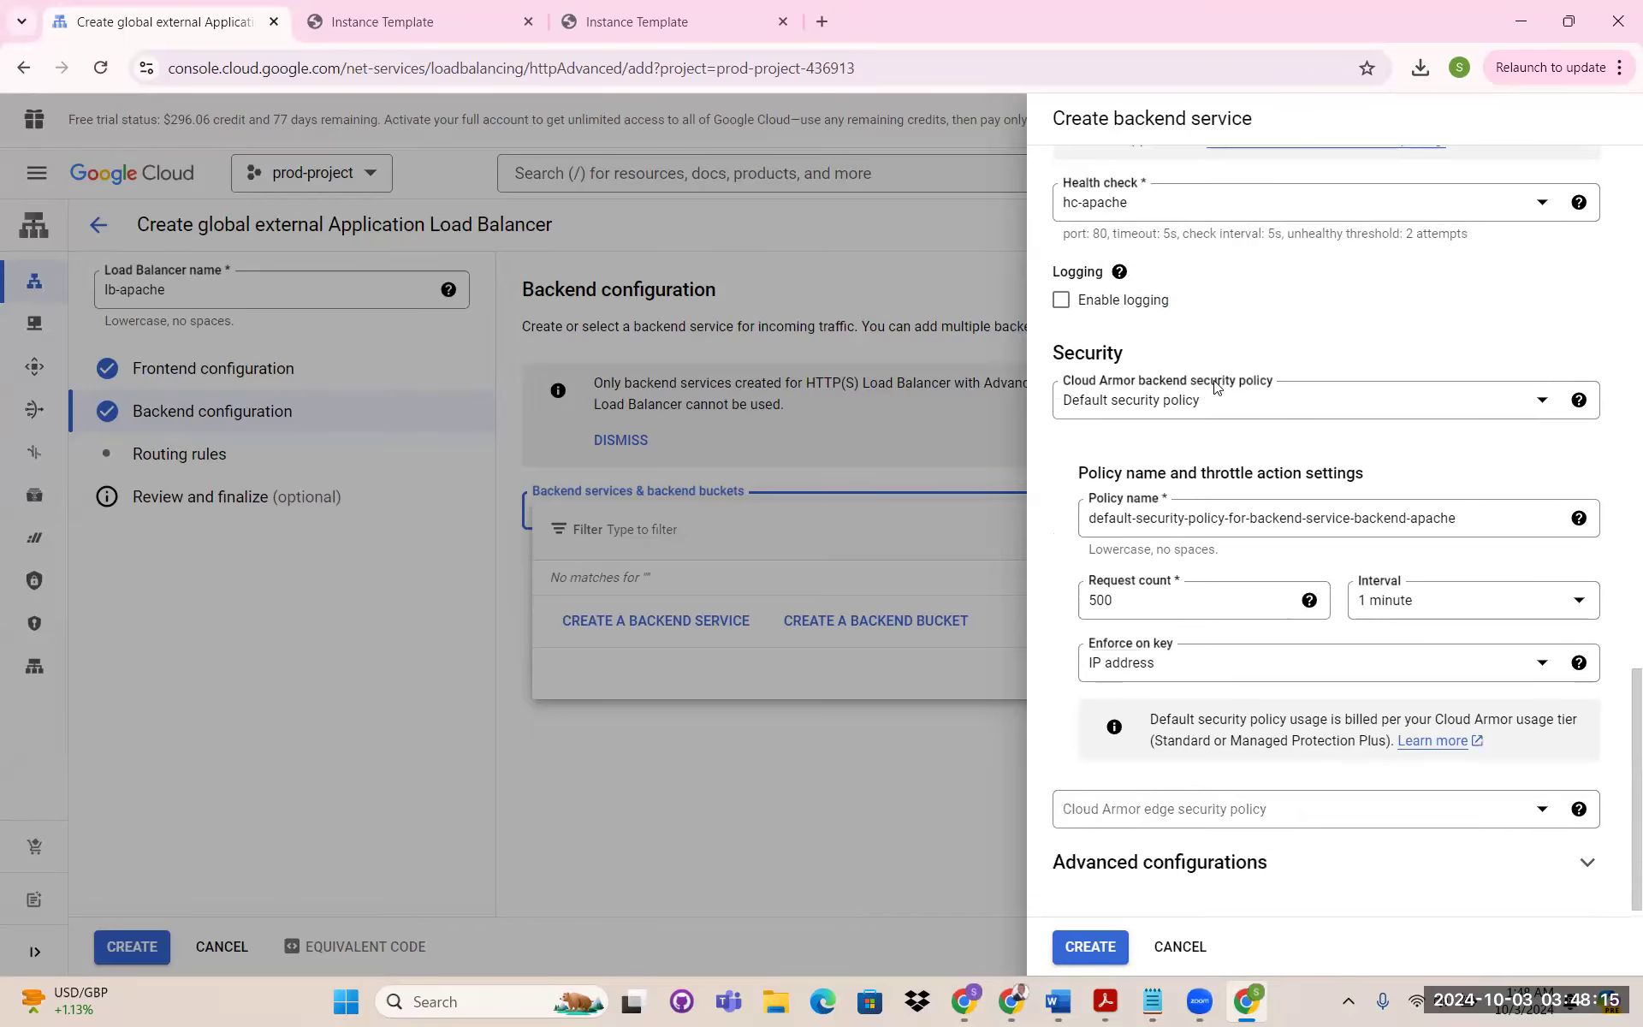
scroll(1215, 387, up, 10)
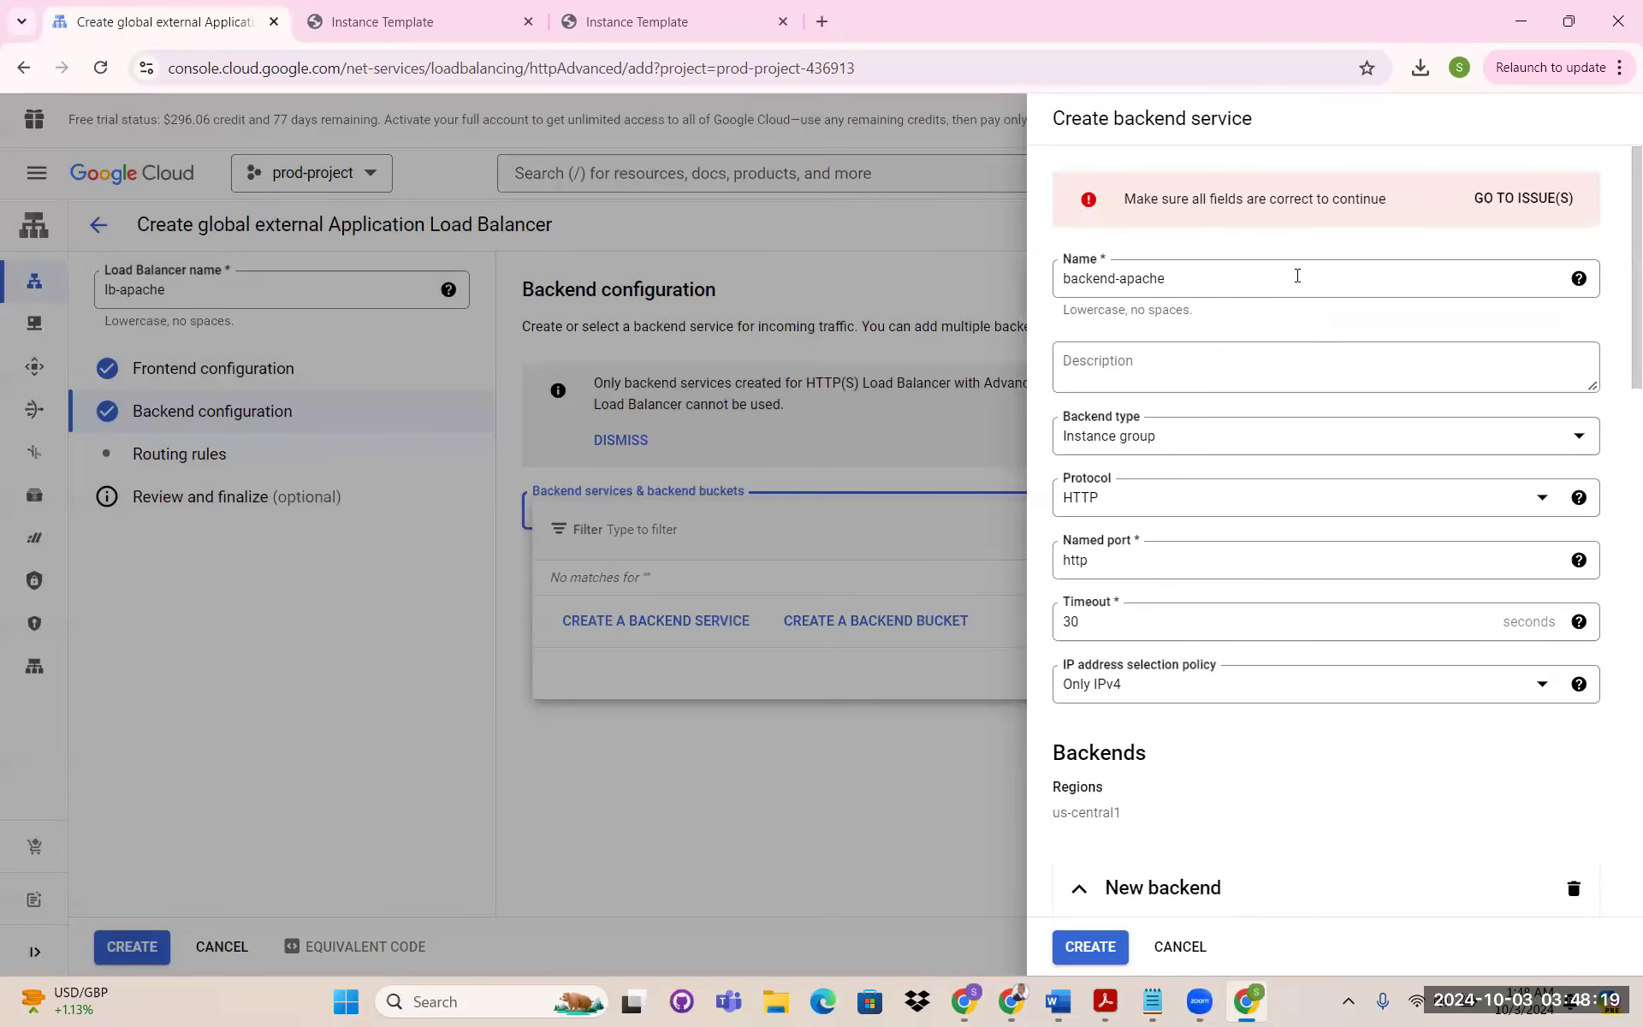
scroll(1189, 377, down, 6)
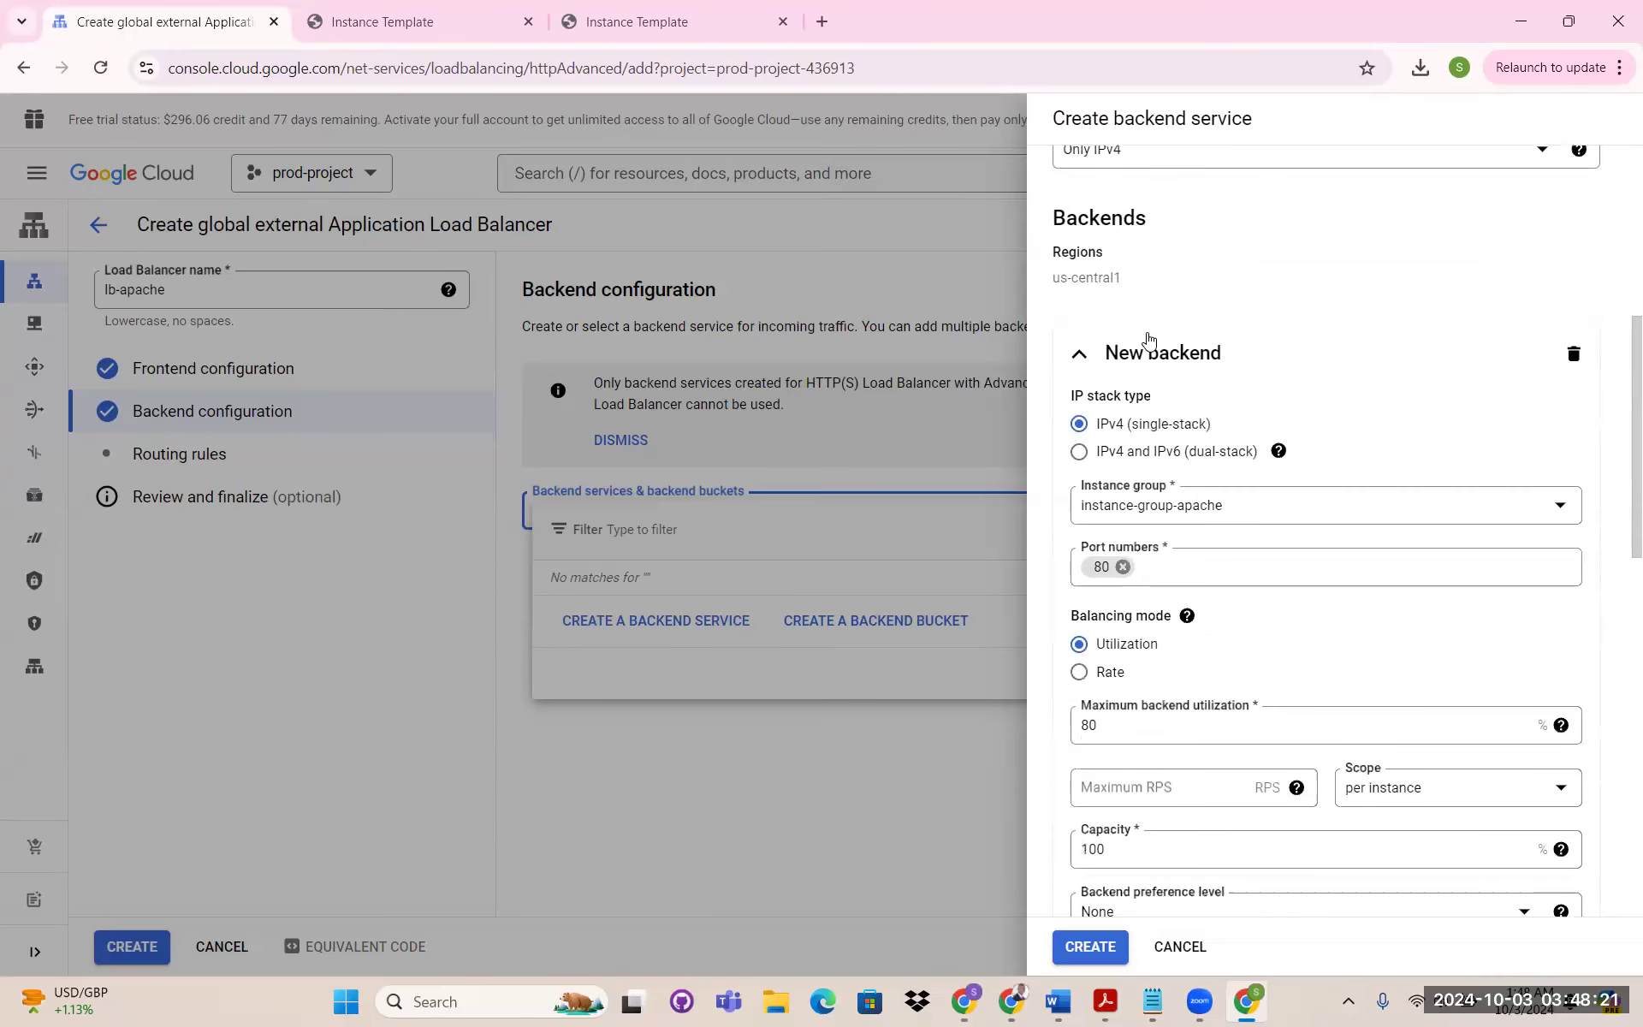
scroll(1150, 342, down, 3)
scroll(1158, 362, down, 5)
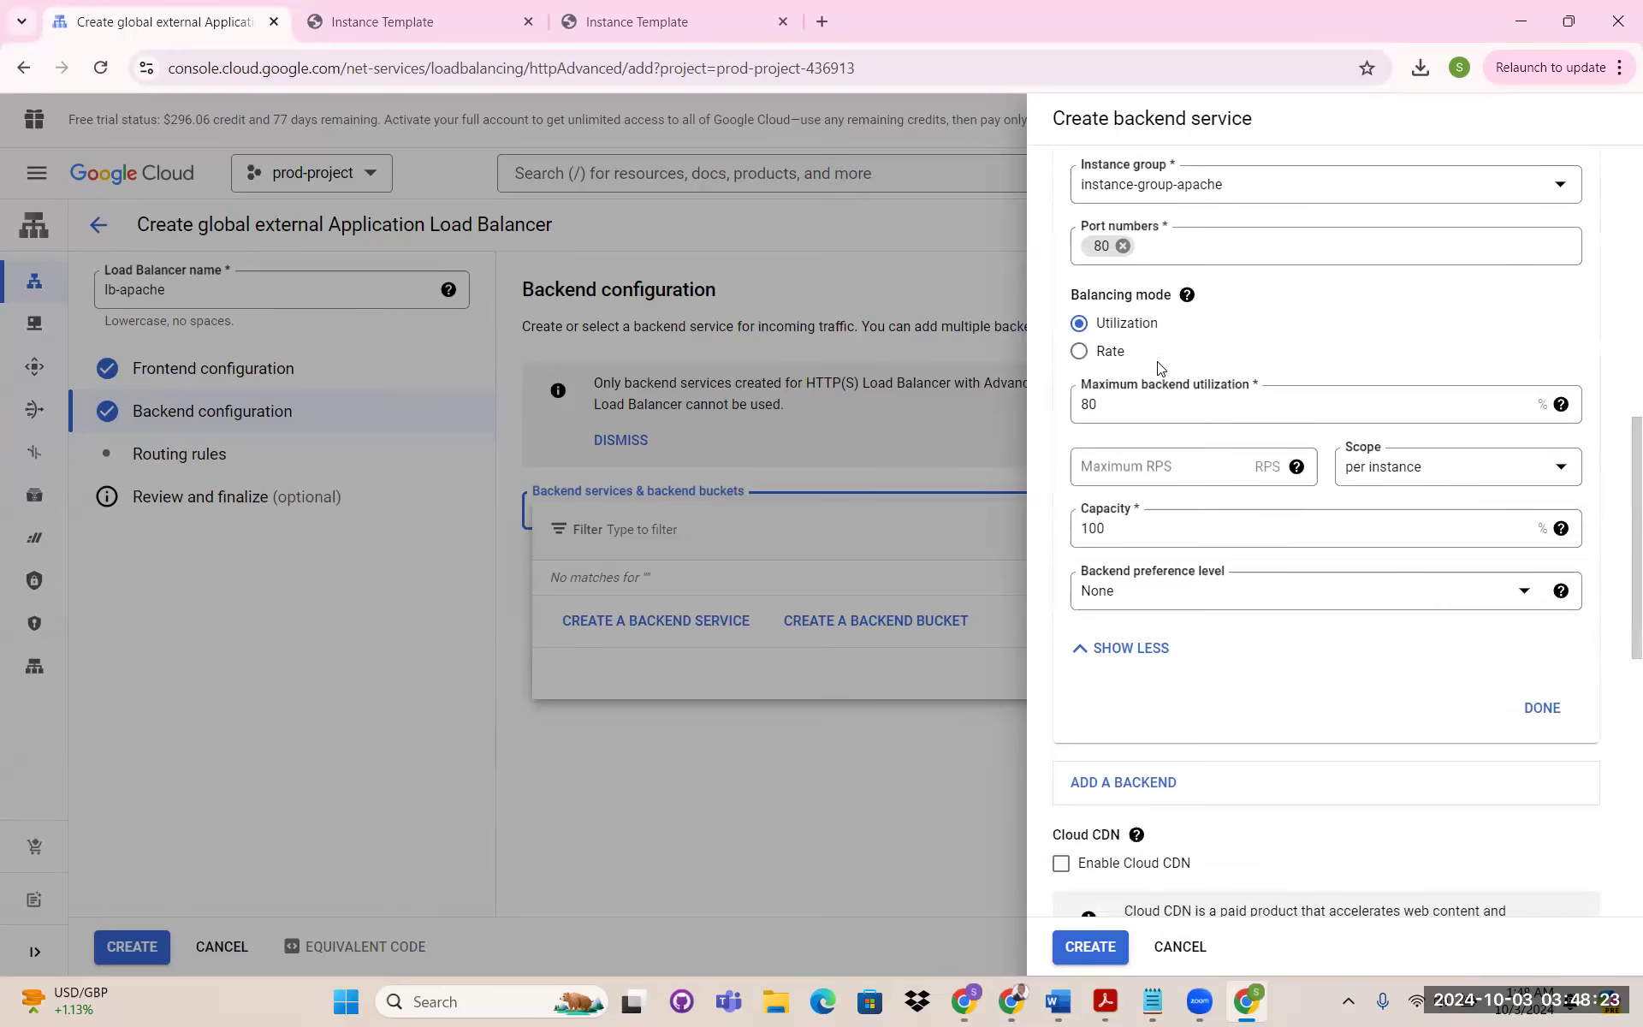
scroll(1158, 365, down, 5)
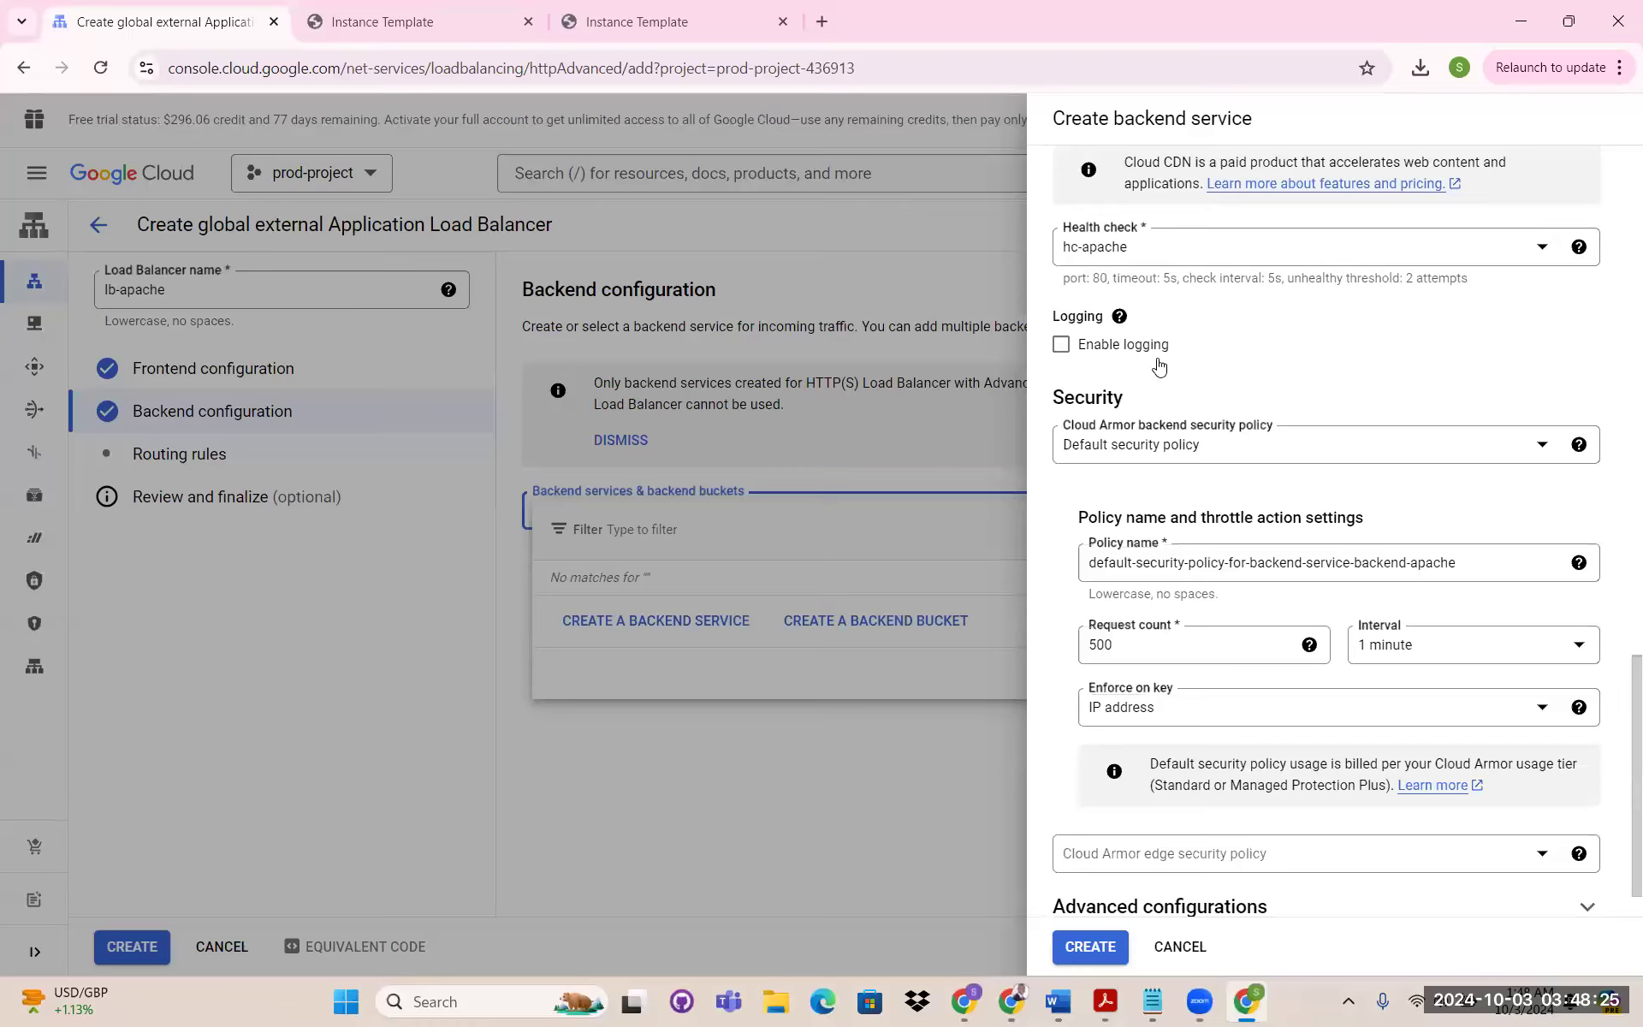
scroll(1112, 342, up, 3)
scroll(1257, 323, down, 3)
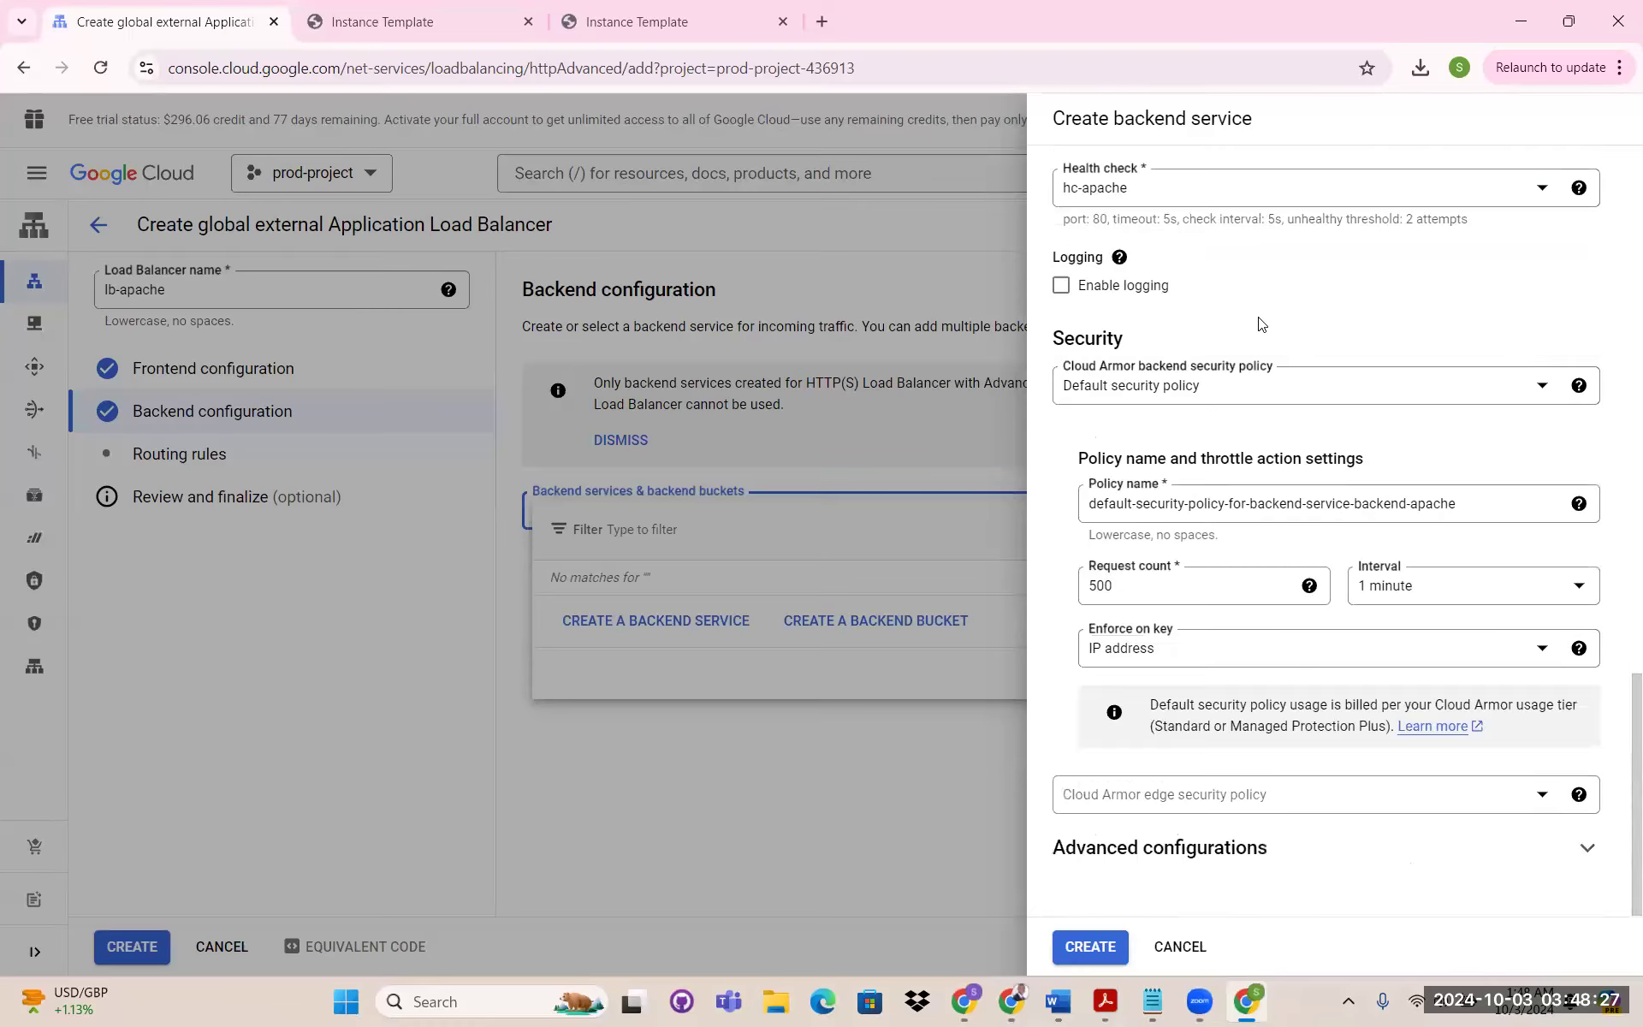
Retry creating the backend service and reselect hc-apache as its health check
click(1083, 942)
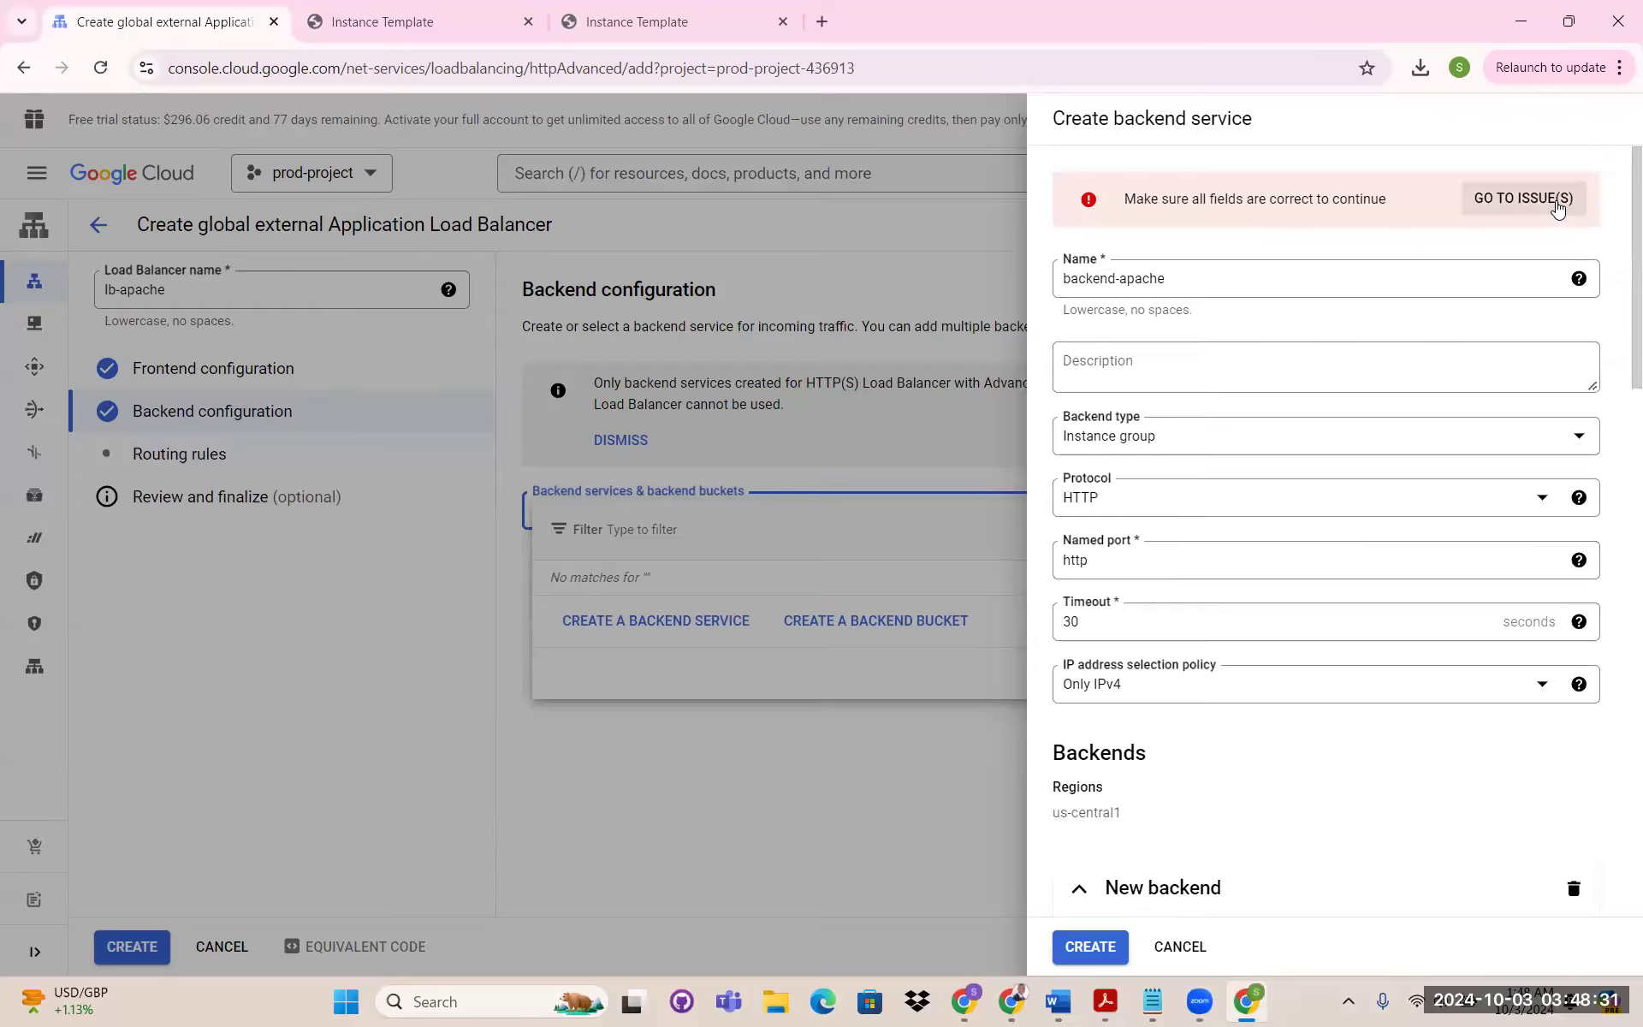
scroll(1292, 399, down, 15)
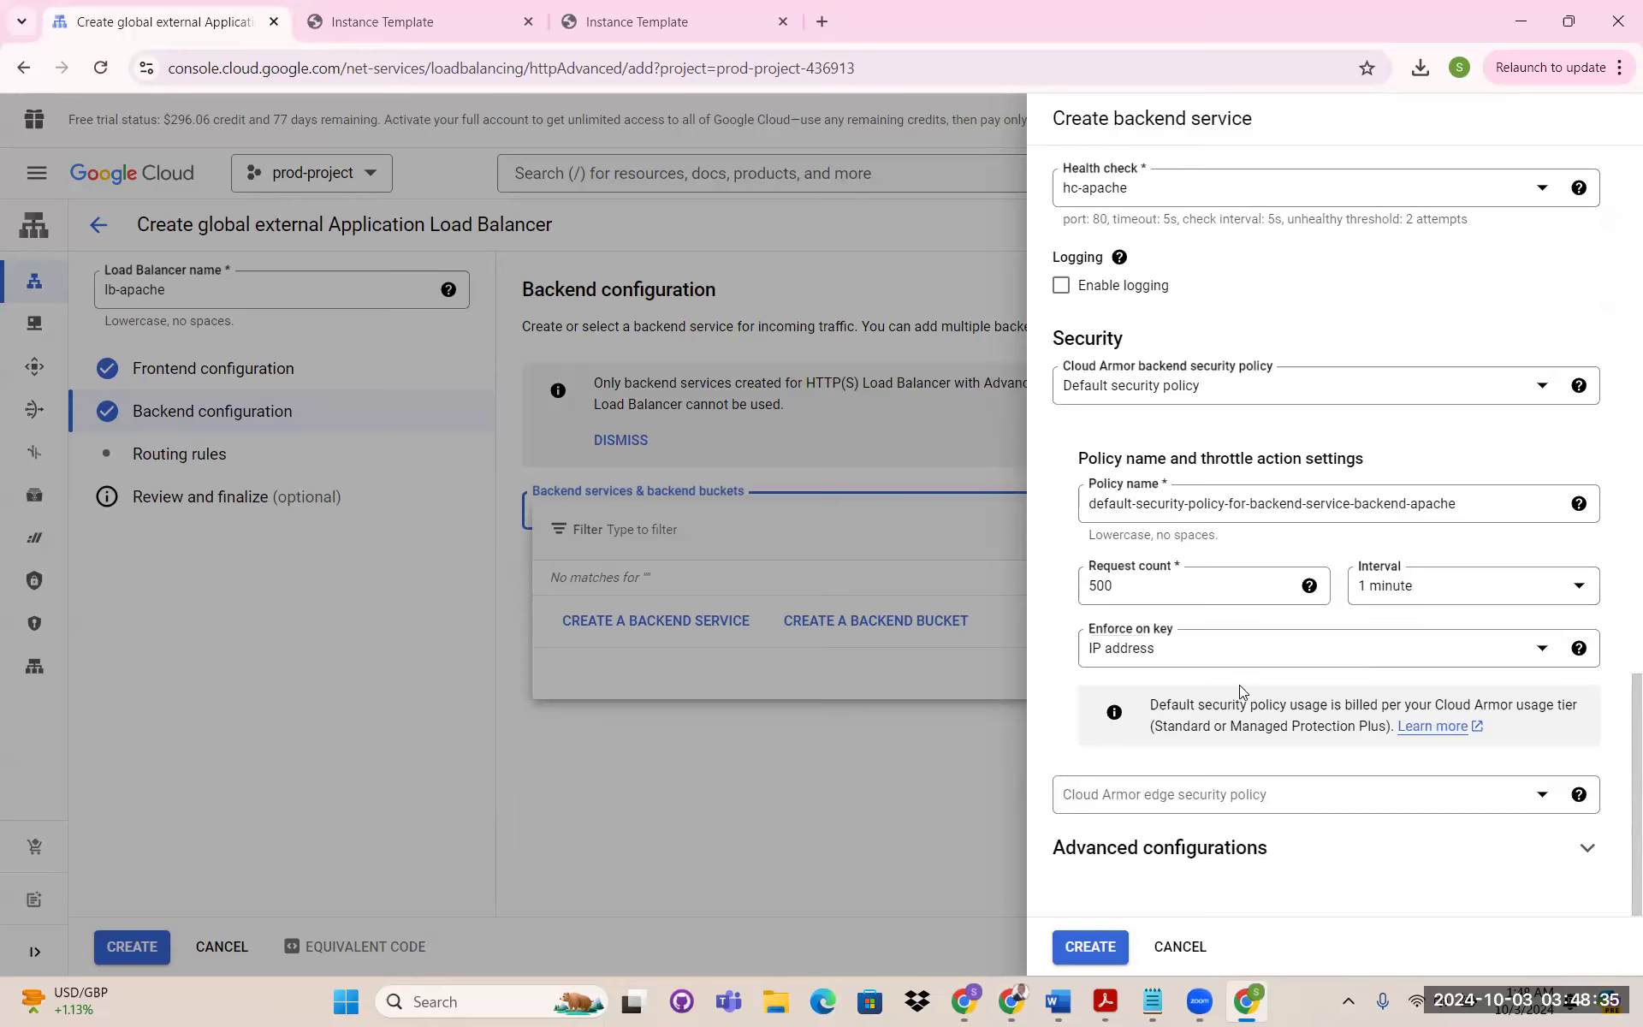
scroll(1193, 463, up, 2)
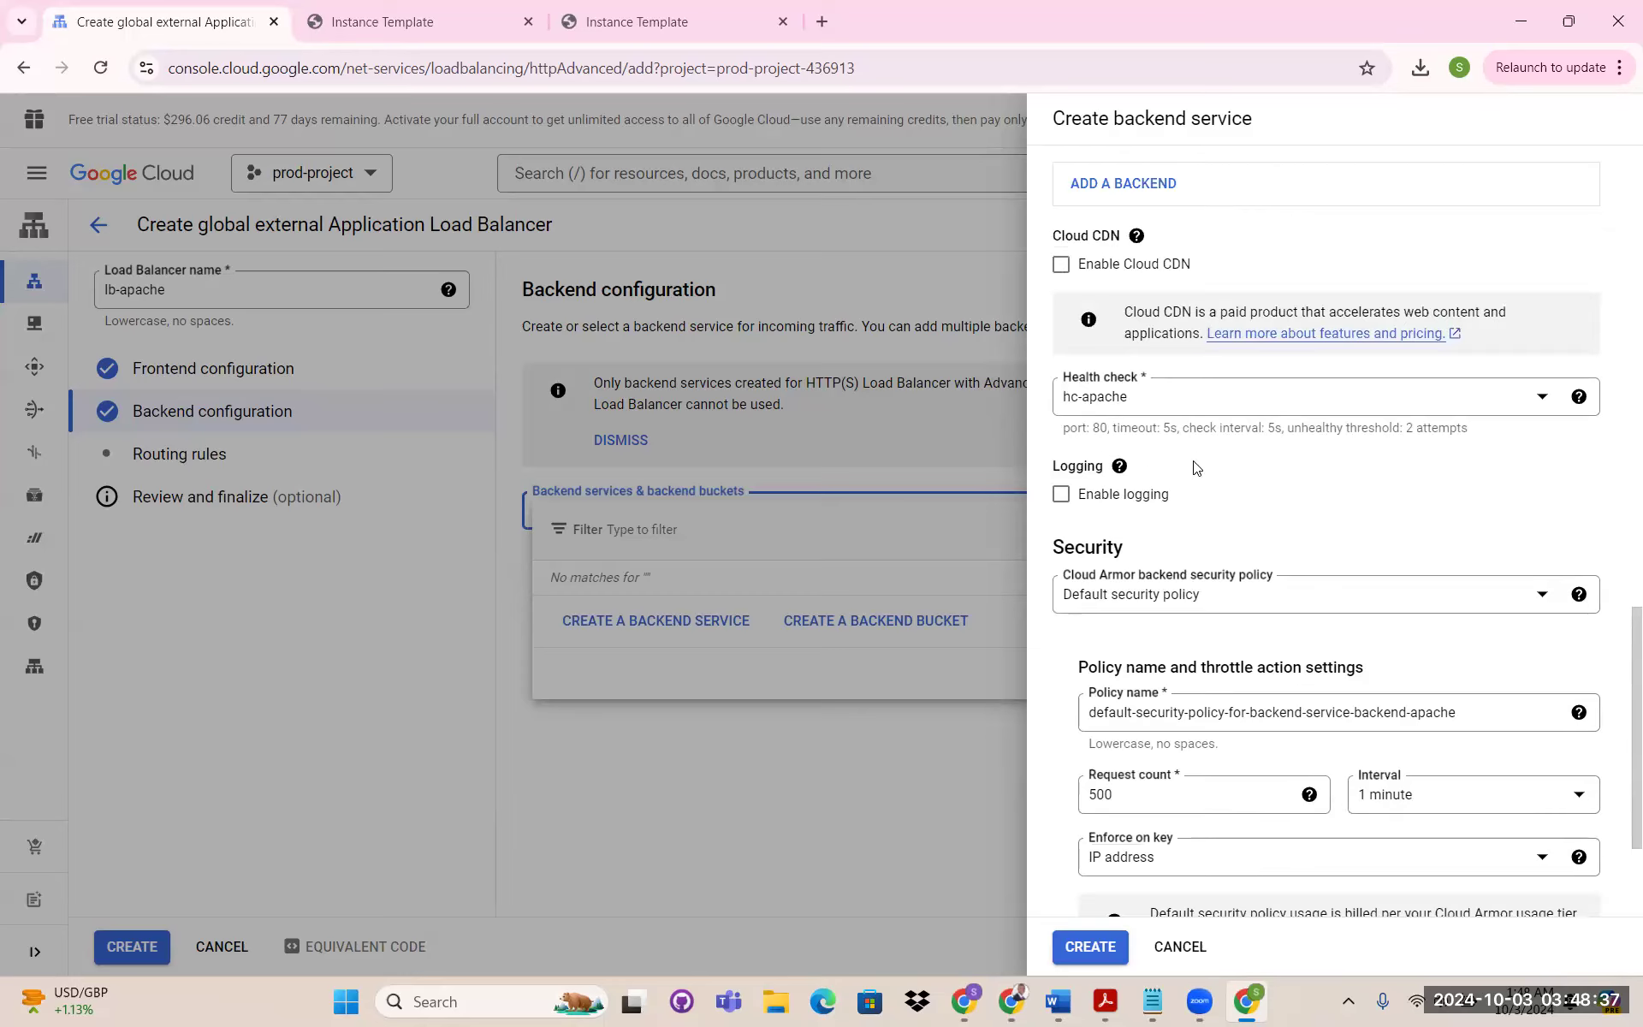
click(1157, 403)
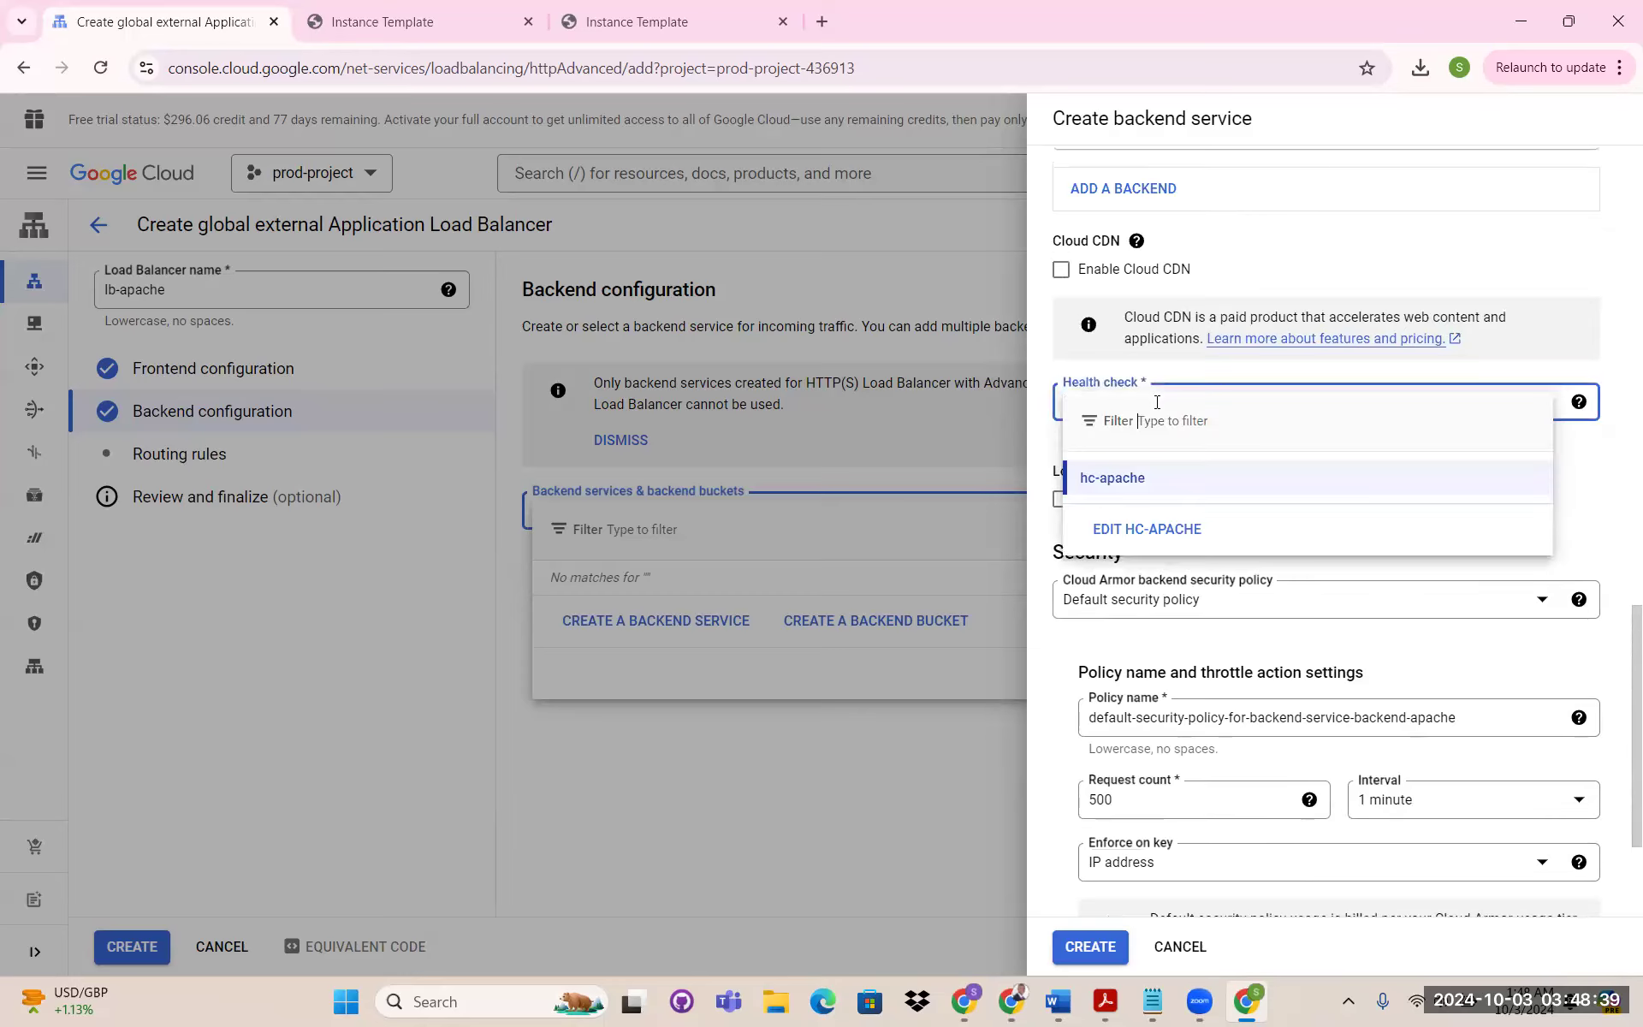
click(1112, 477)
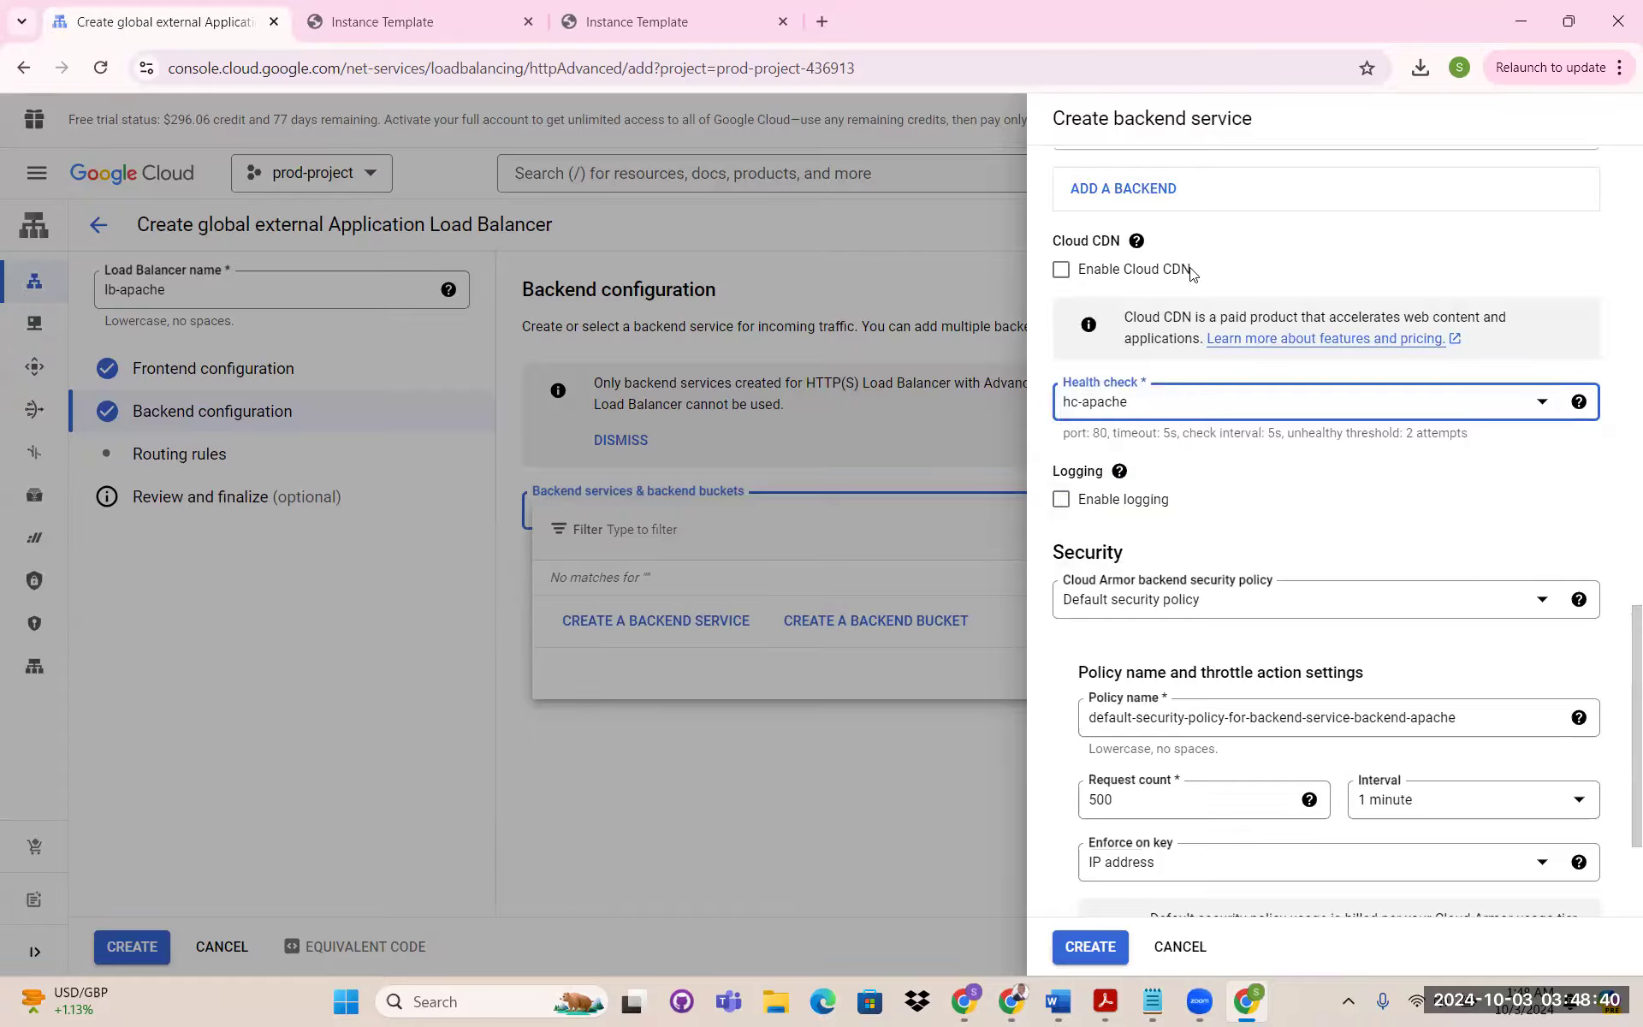
Enable Cloud CDN for the backend service and try to create the service with it
click(1062, 272)
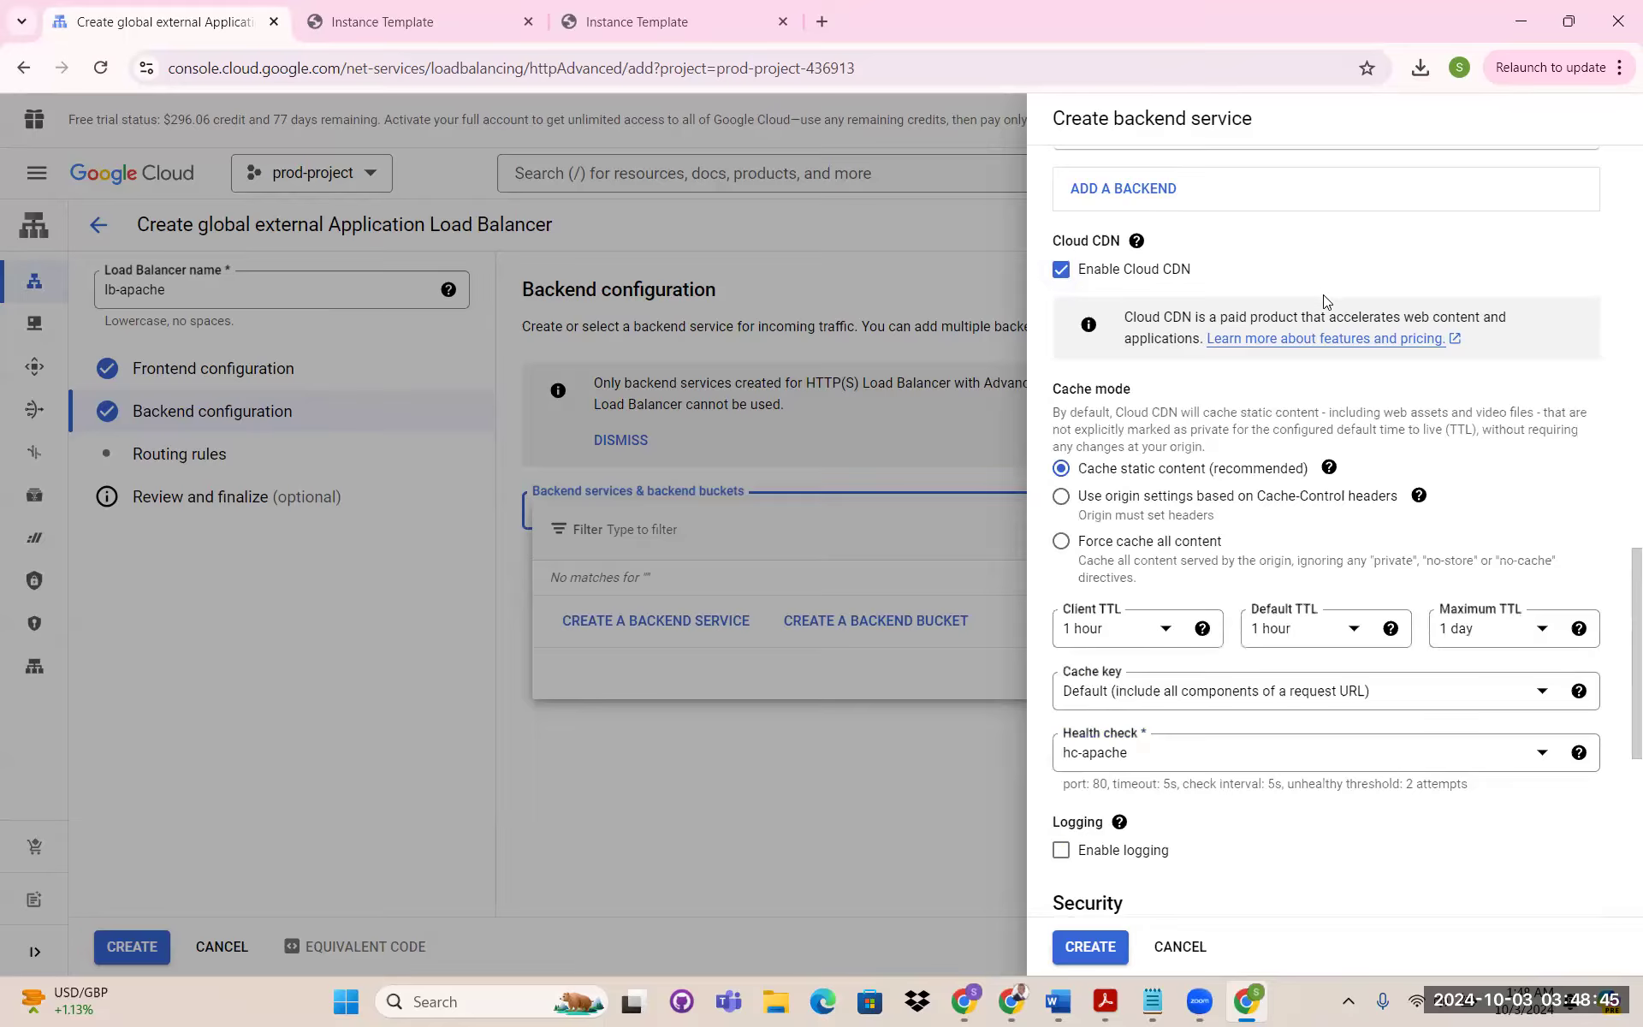
scroll(1324, 301, down, 5)
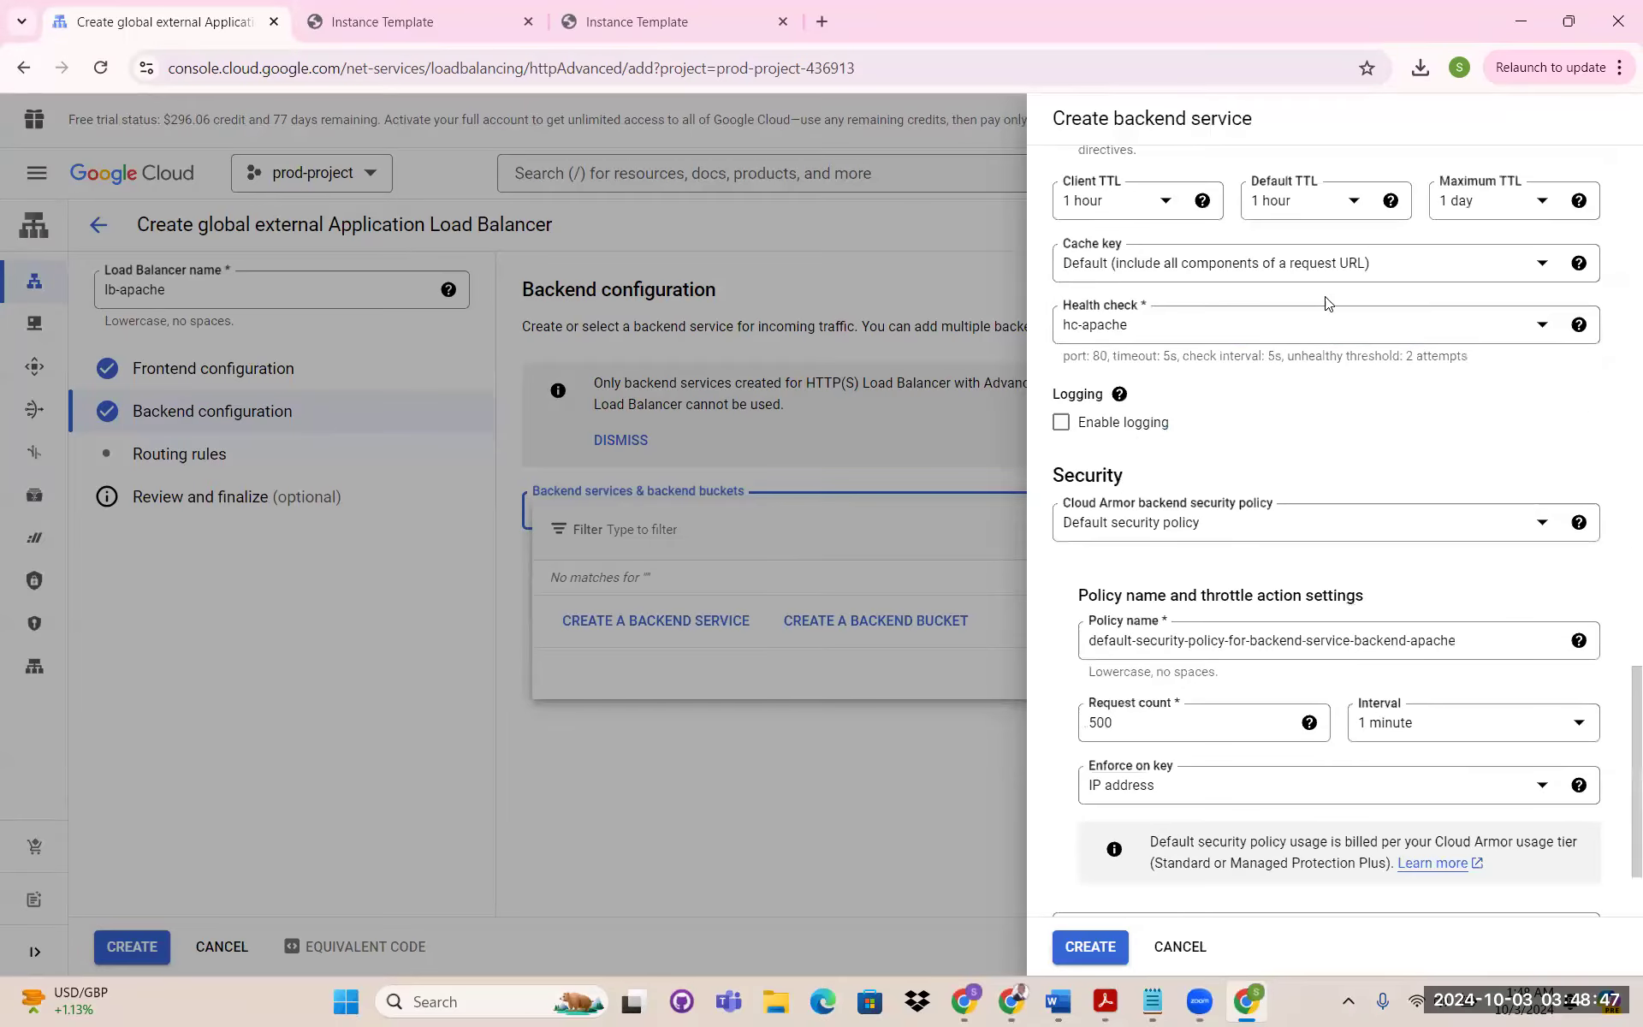
scroll(1324, 301, down, 1)
scroll(1345, 409, down, 2)
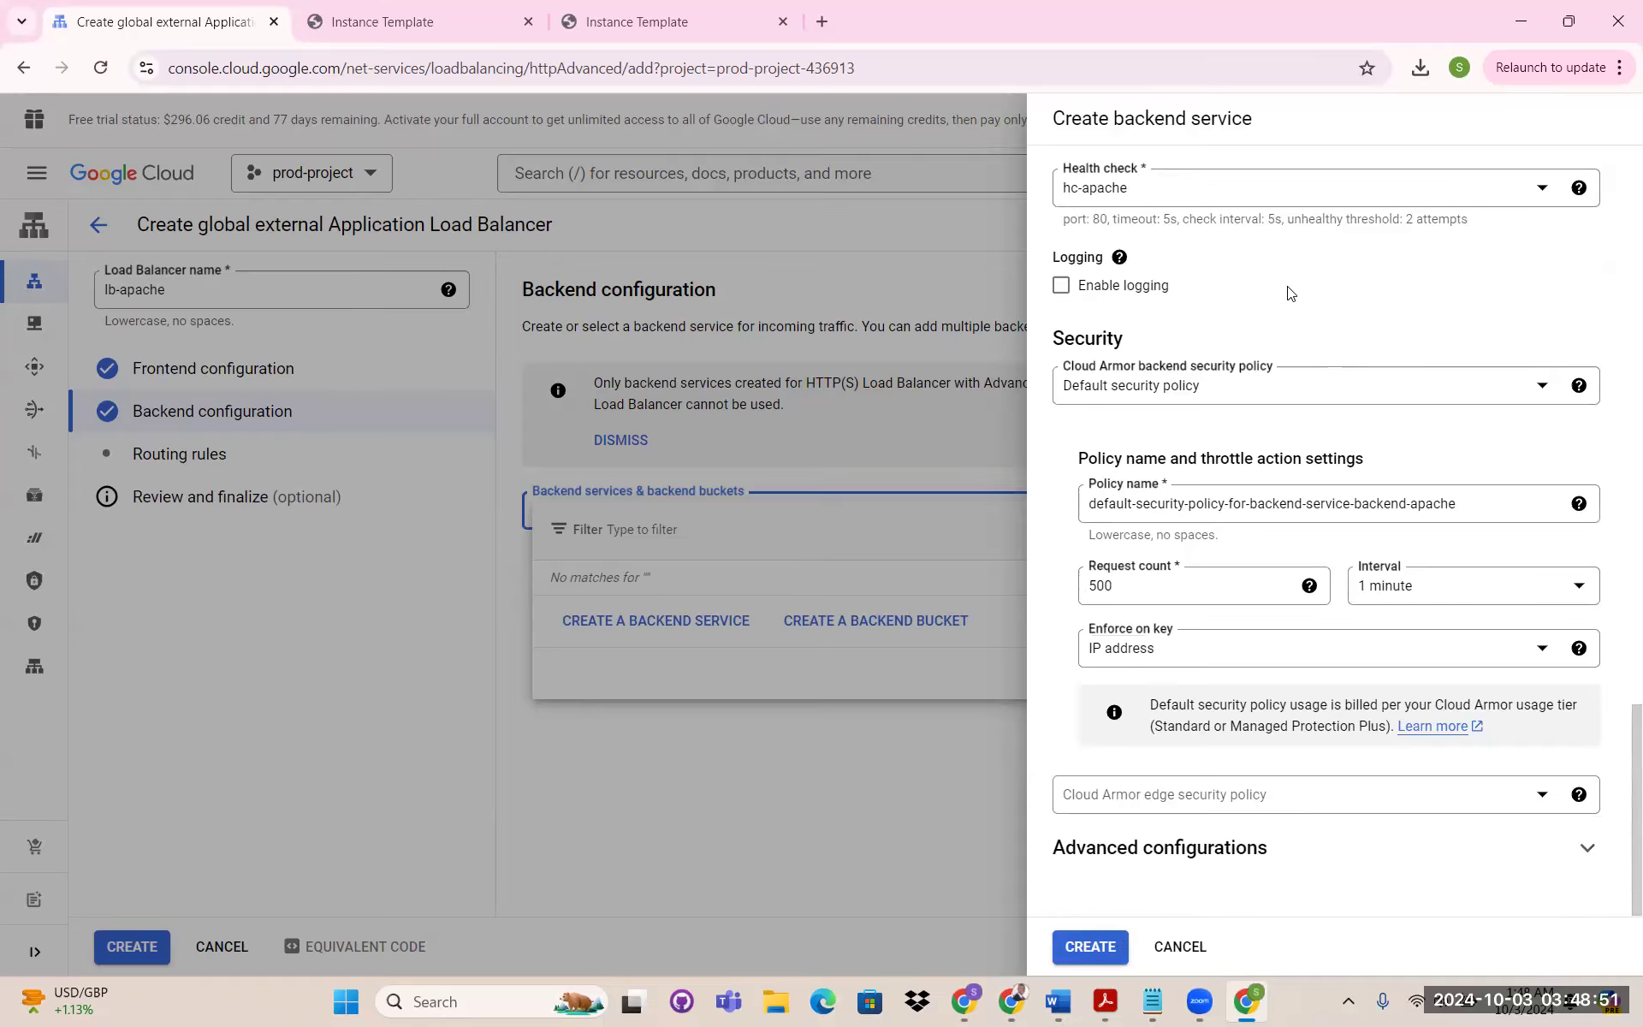
scroll(1314, 322, up, 6)
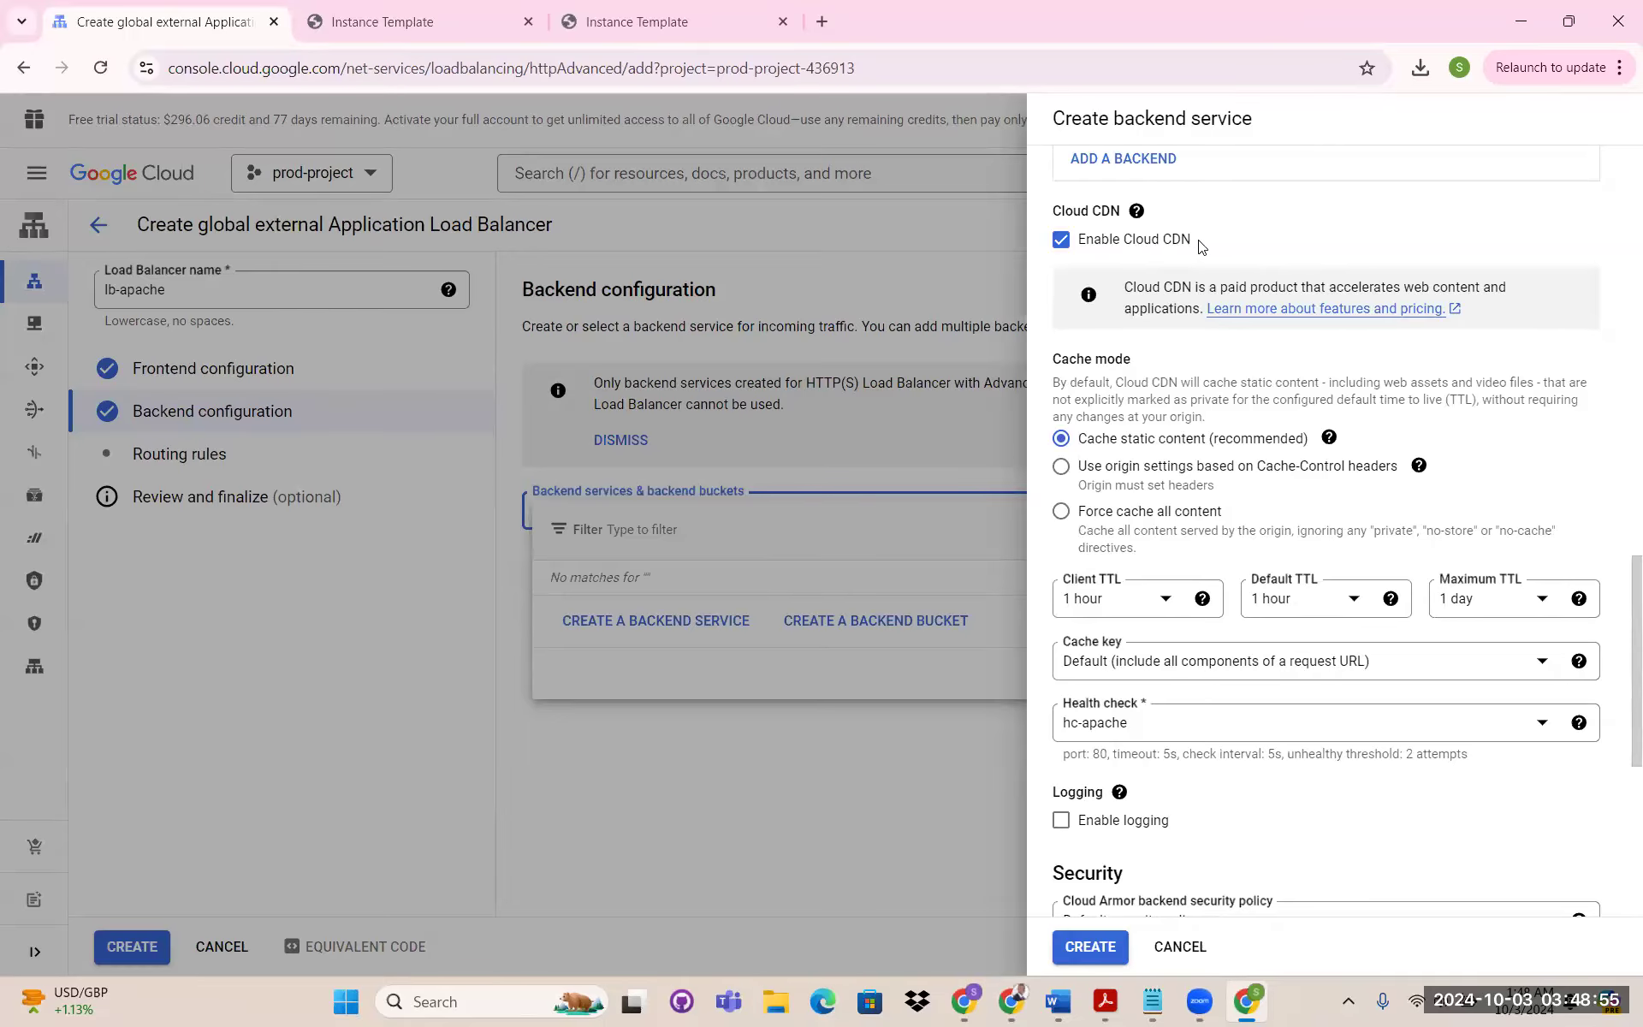
scroll(1274, 232, up, 4)
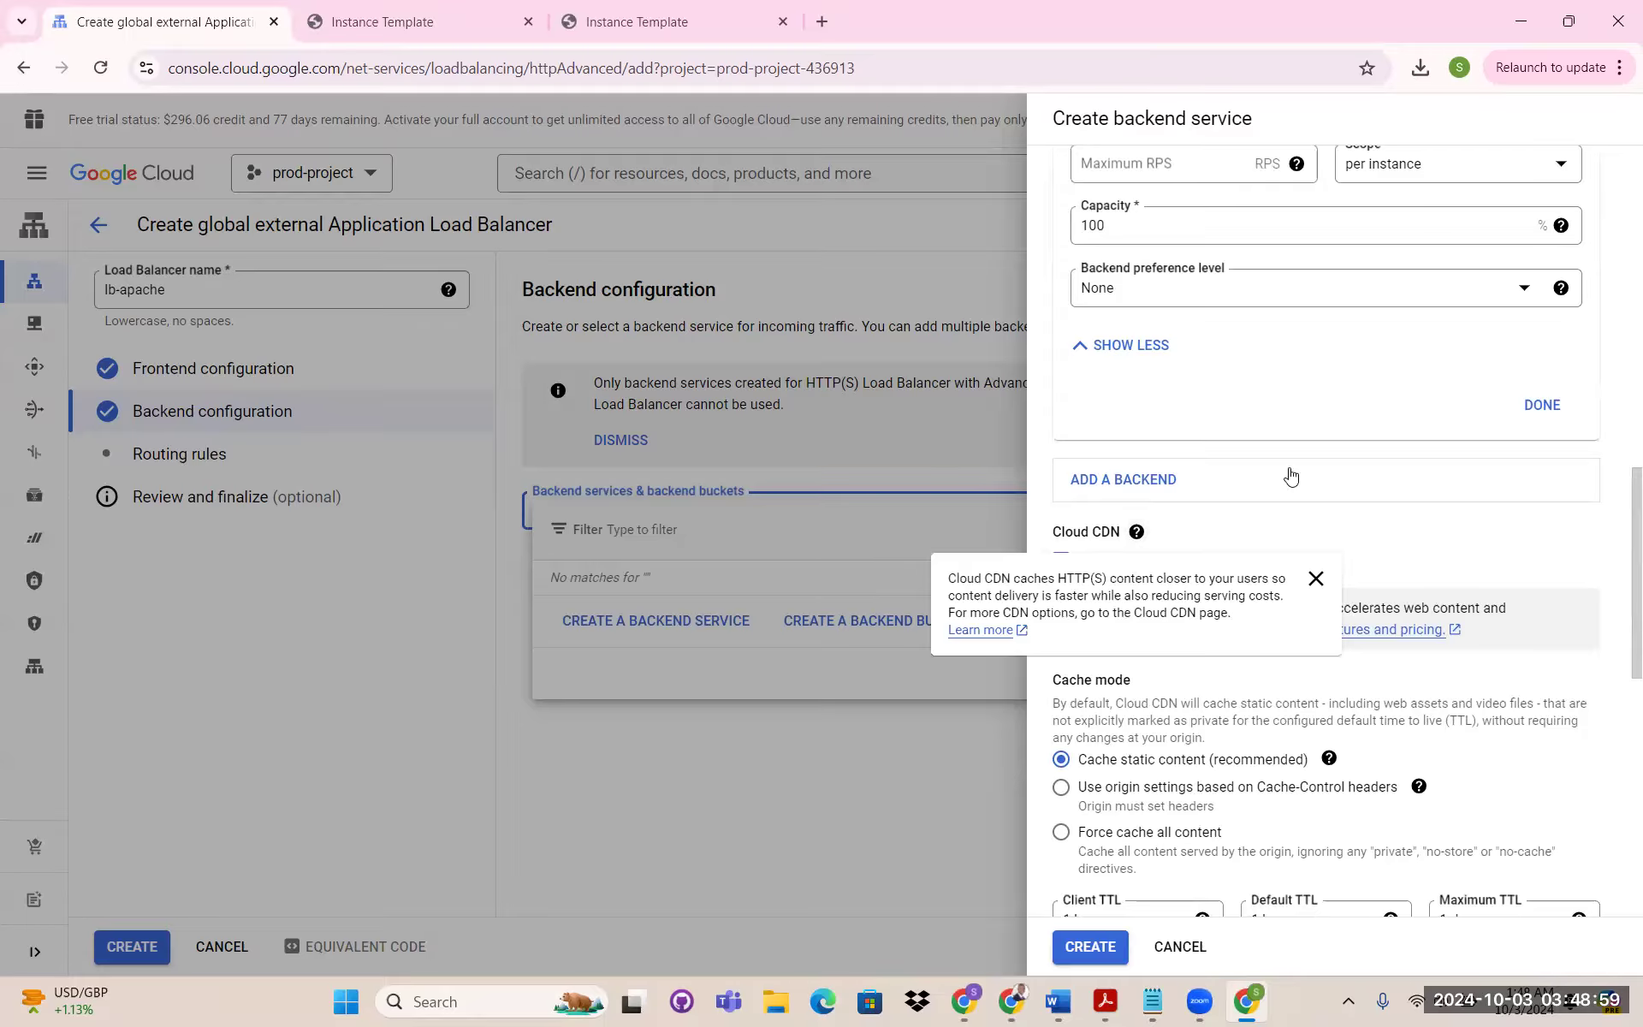
scroll(1316, 439, down, 10)
click(1089, 946)
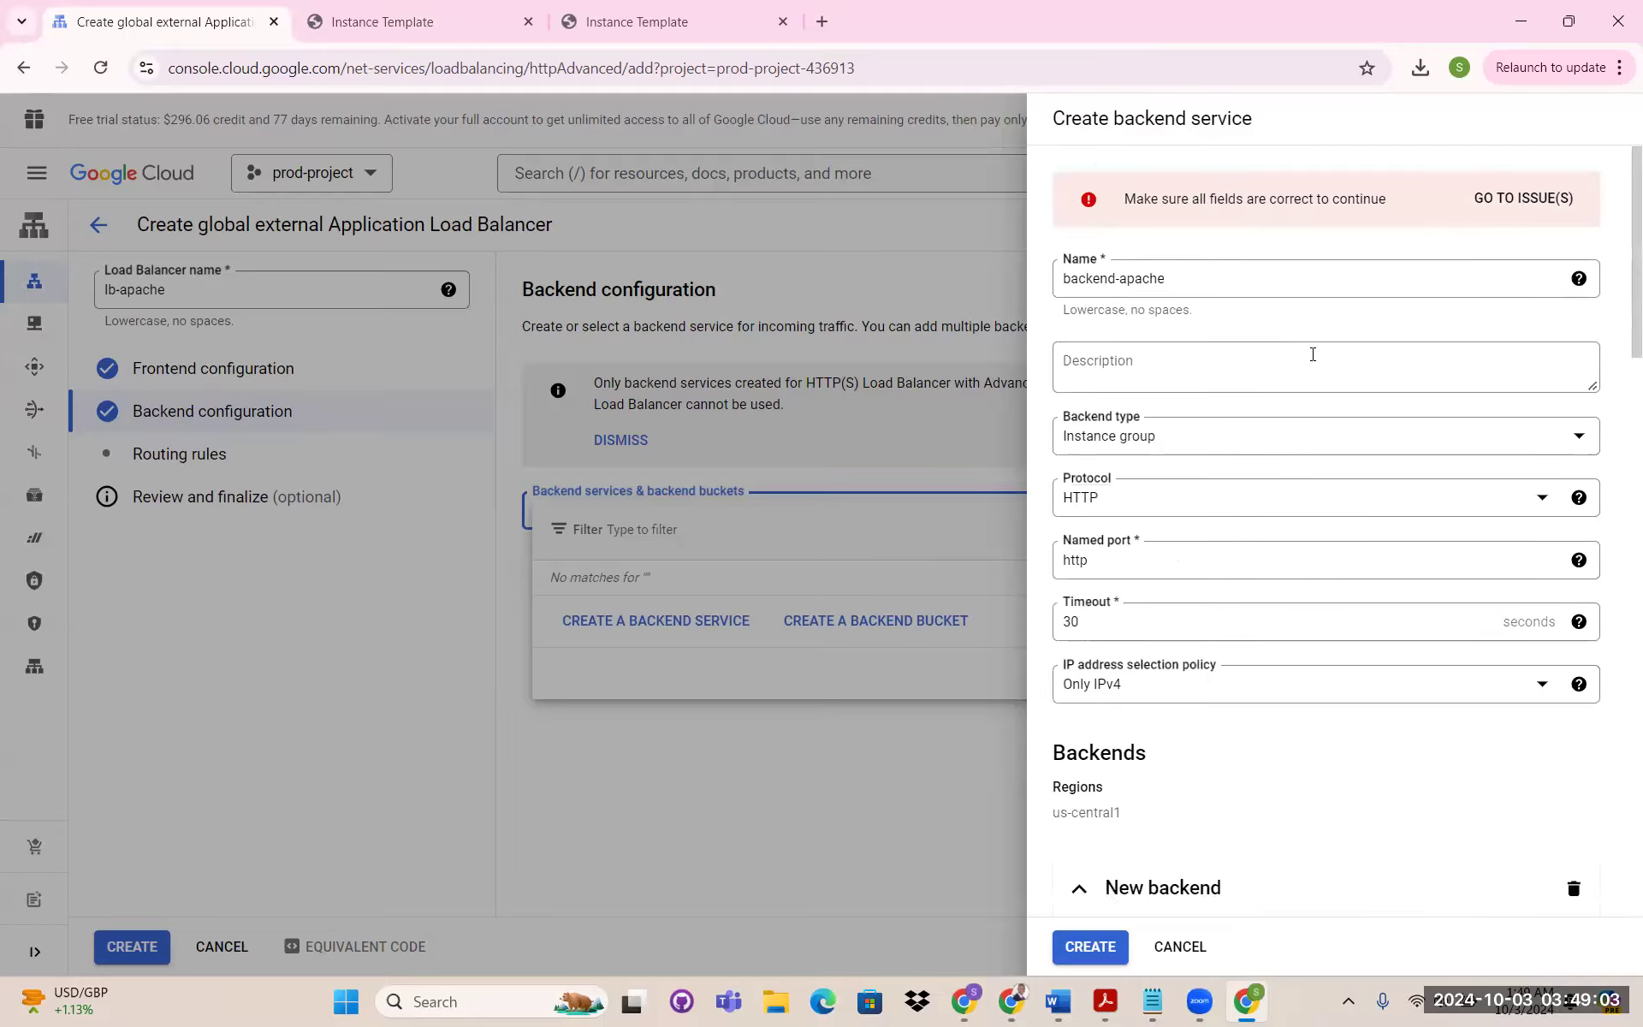
Go to the field flagged as an issue and rename the Cloud Armor backend security policy as new-policy
click(1527, 200)
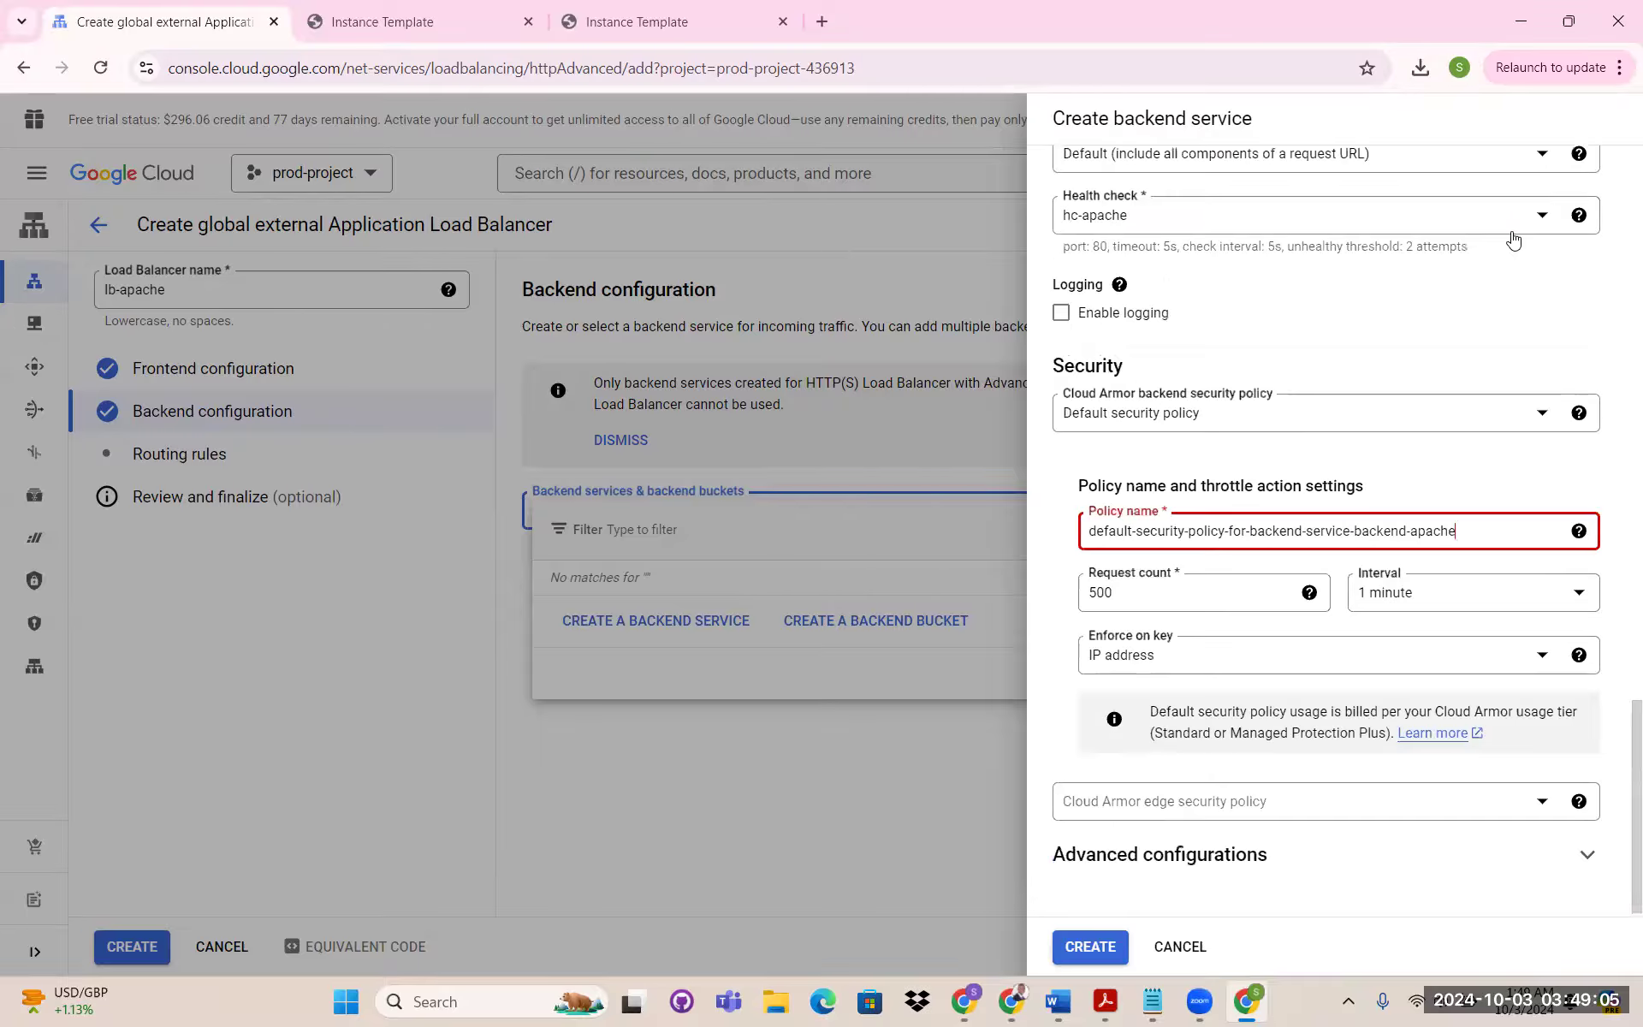
click(1251, 531)
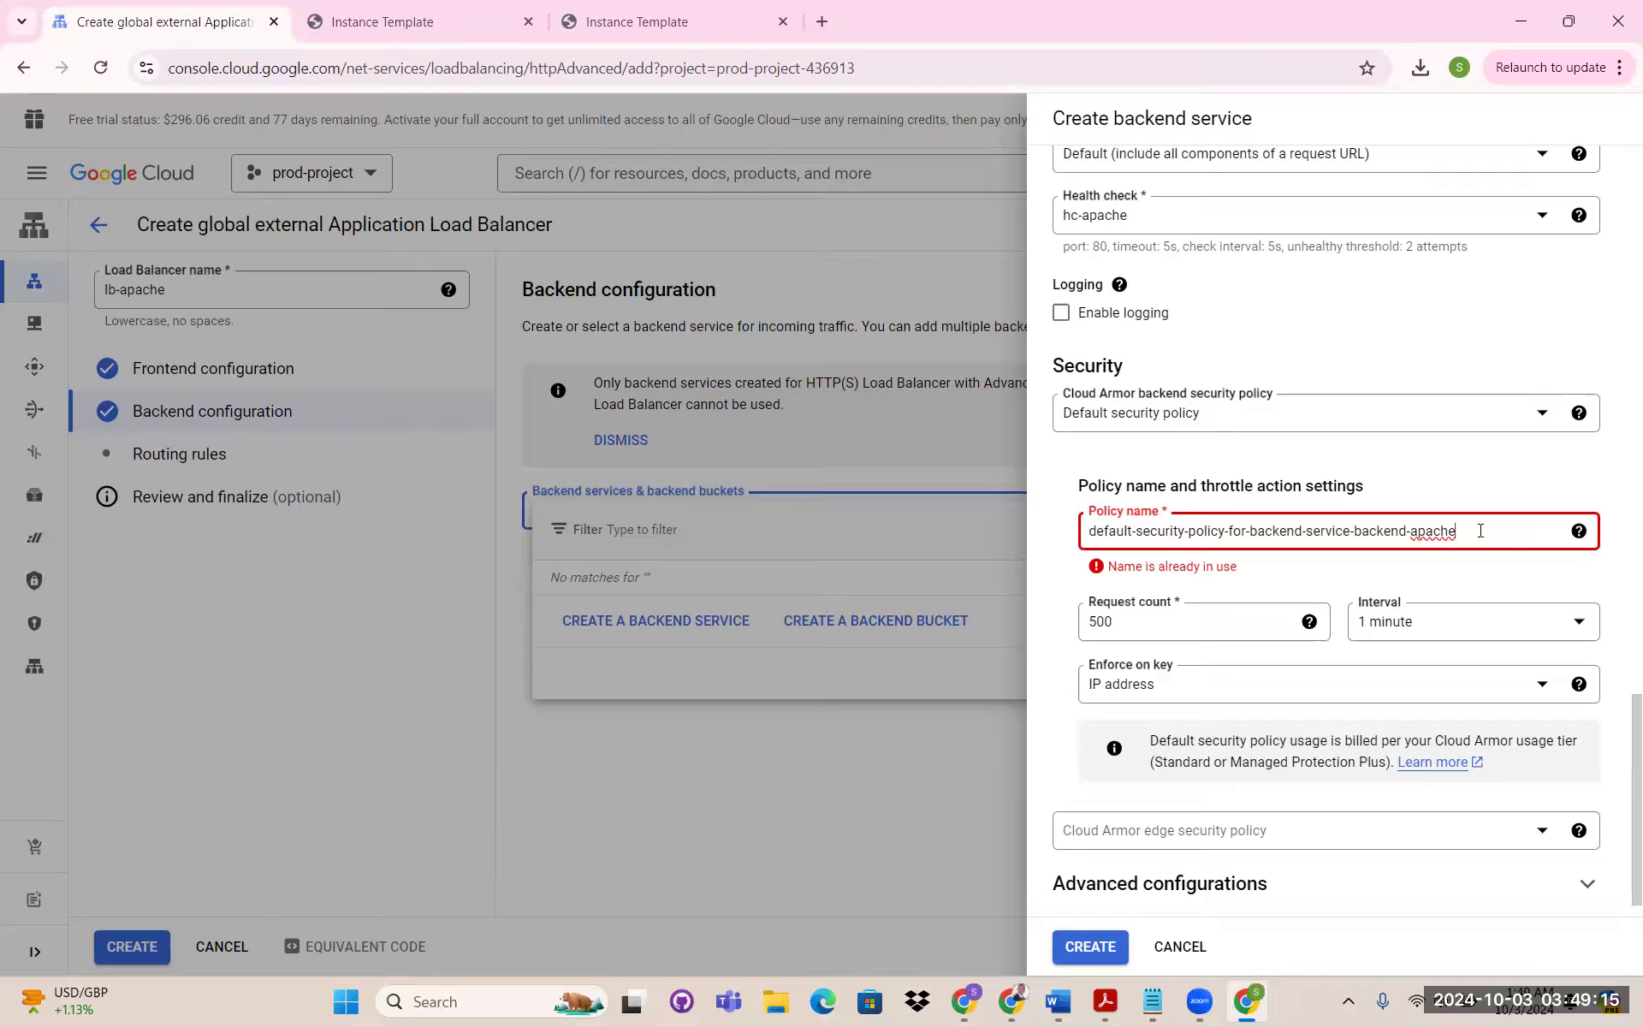
triple_click(1320, 534)
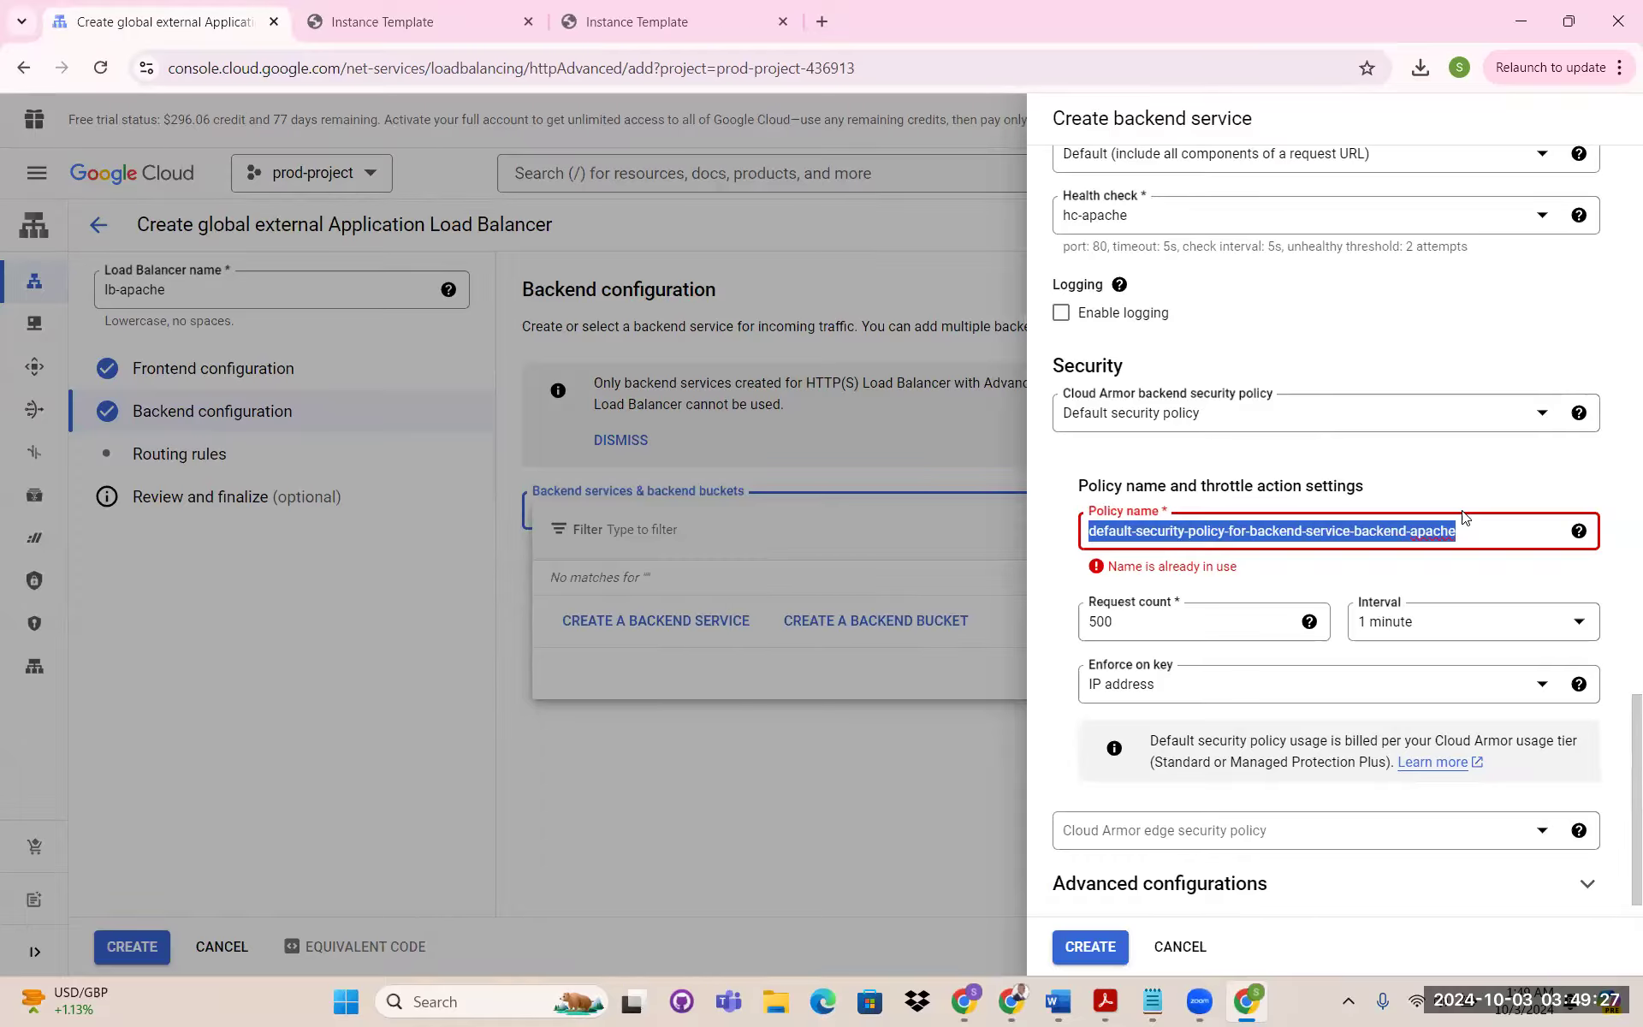
text(policy)
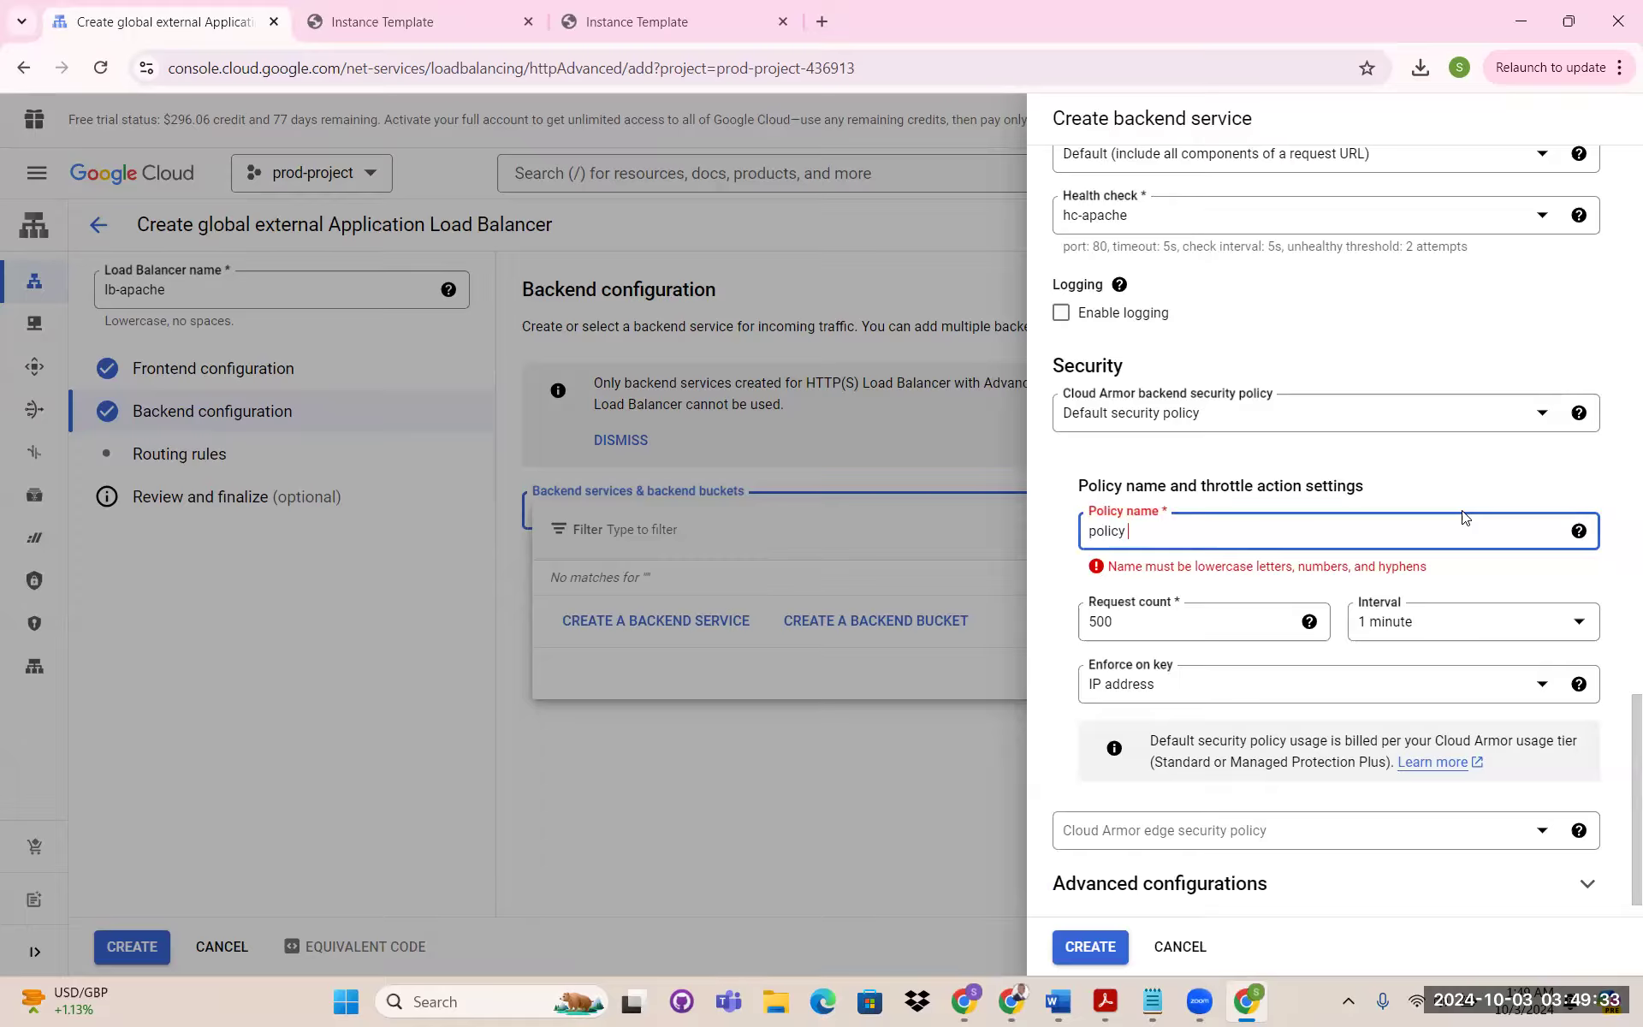
key(BackSpace)
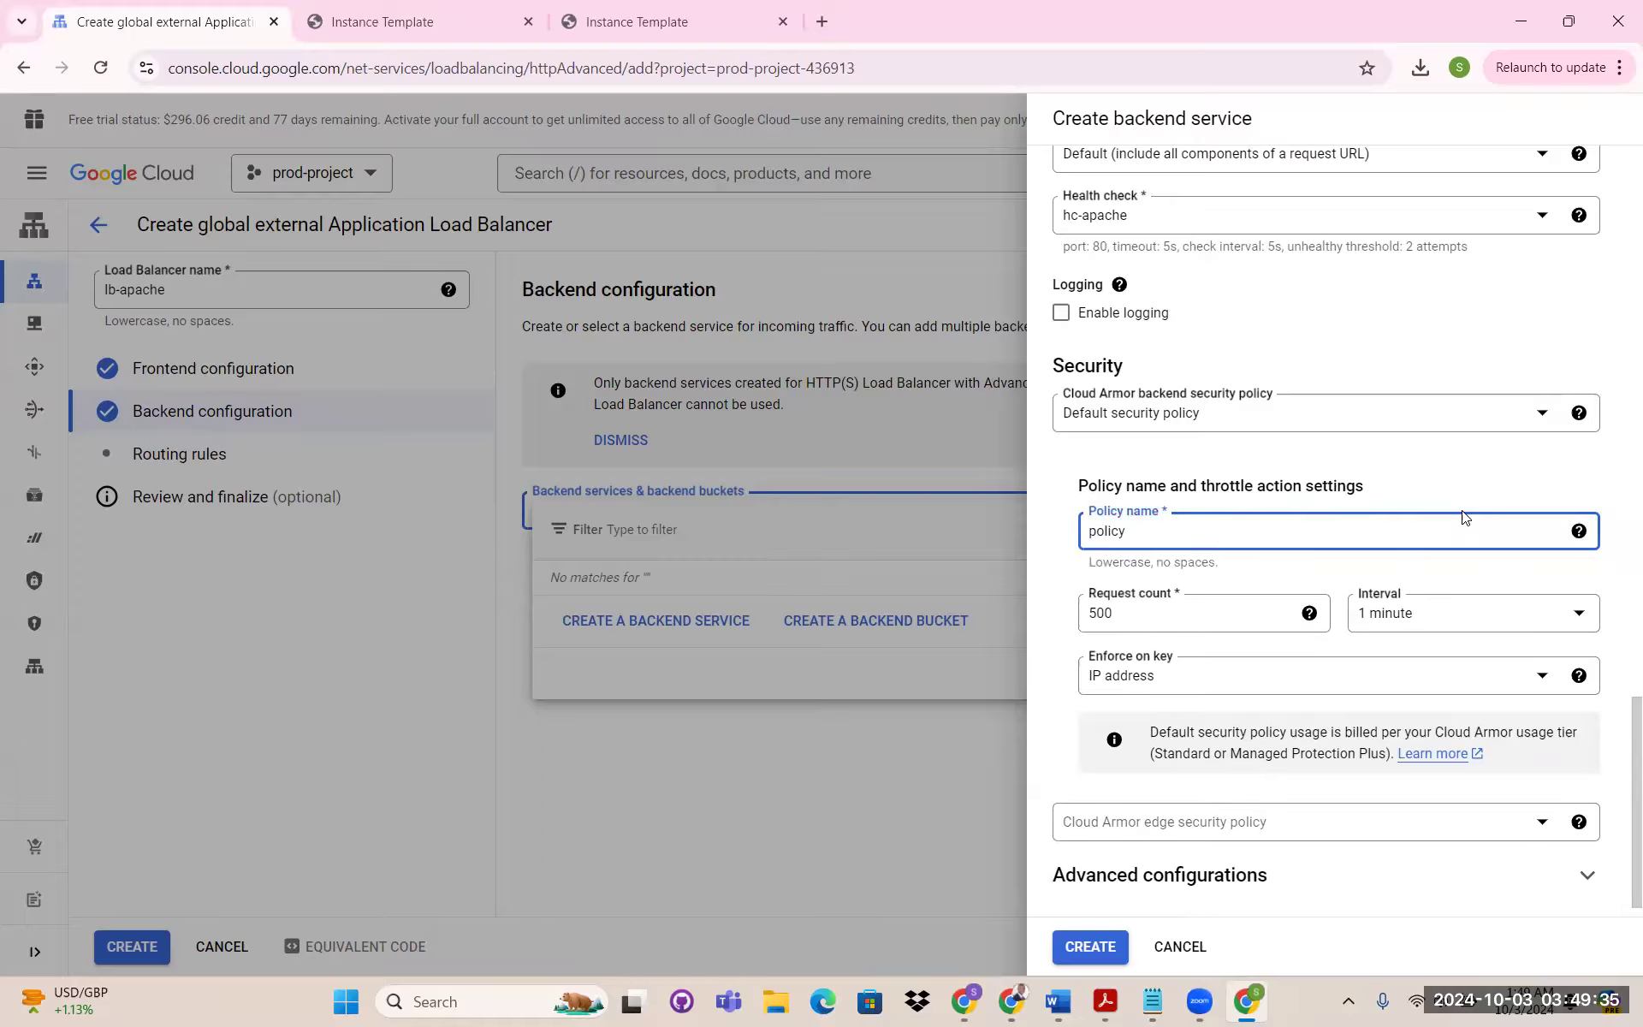
key(Home)
text(new-)
Disable Cloud CDN for the backend service
scroll(1497, 466, down, 1)
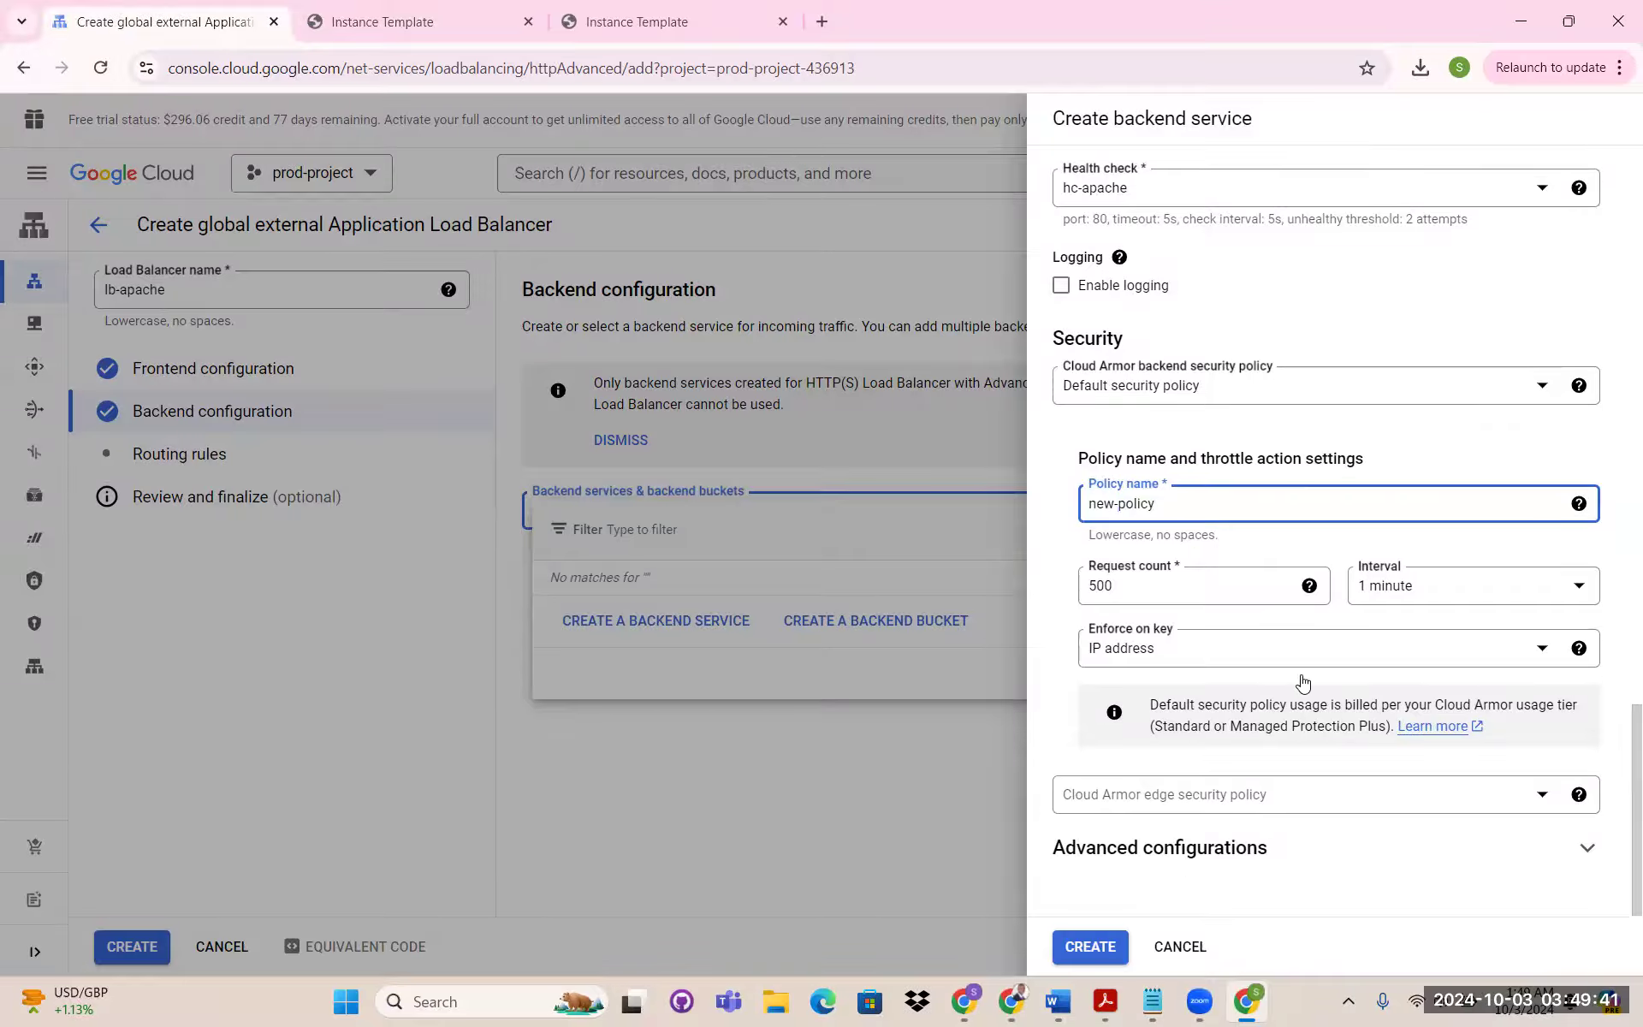
scroll(1343, 540, up, 8)
scroll(1343, 539, down, 4)
scroll(1343, 539, up, 4)
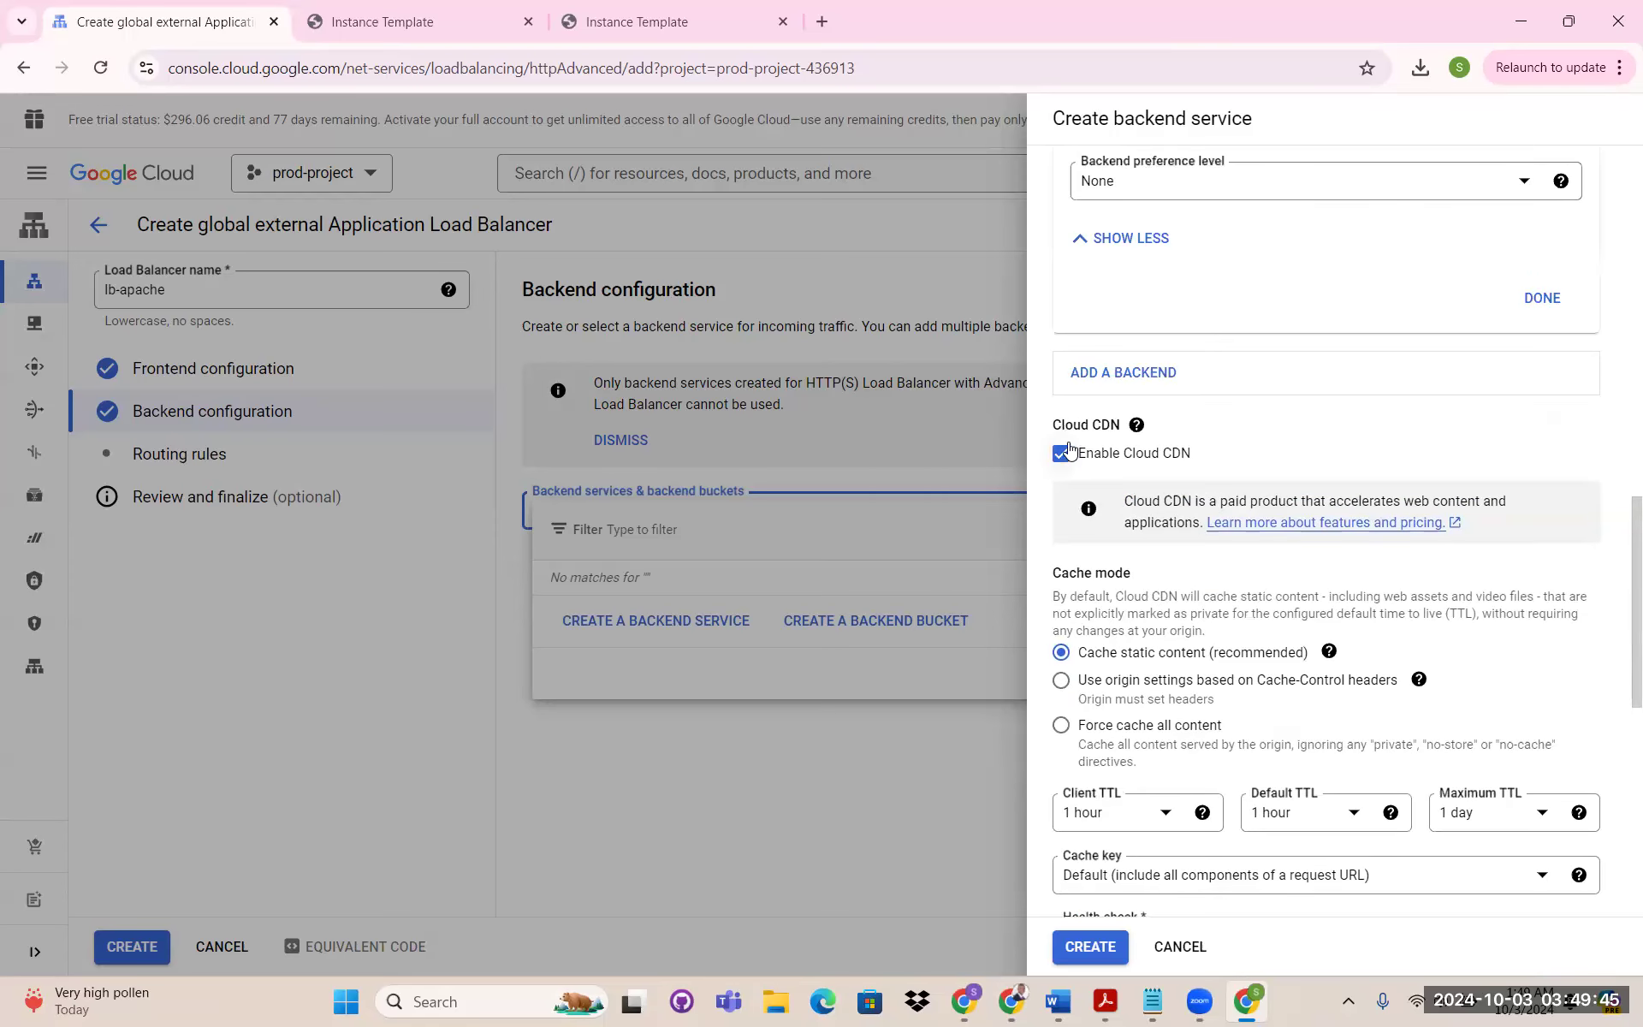
click(1068, 451)
Create the backend service and confirm backend-apache as the load balancer's backend
scroll(1390, 435, down, 3)
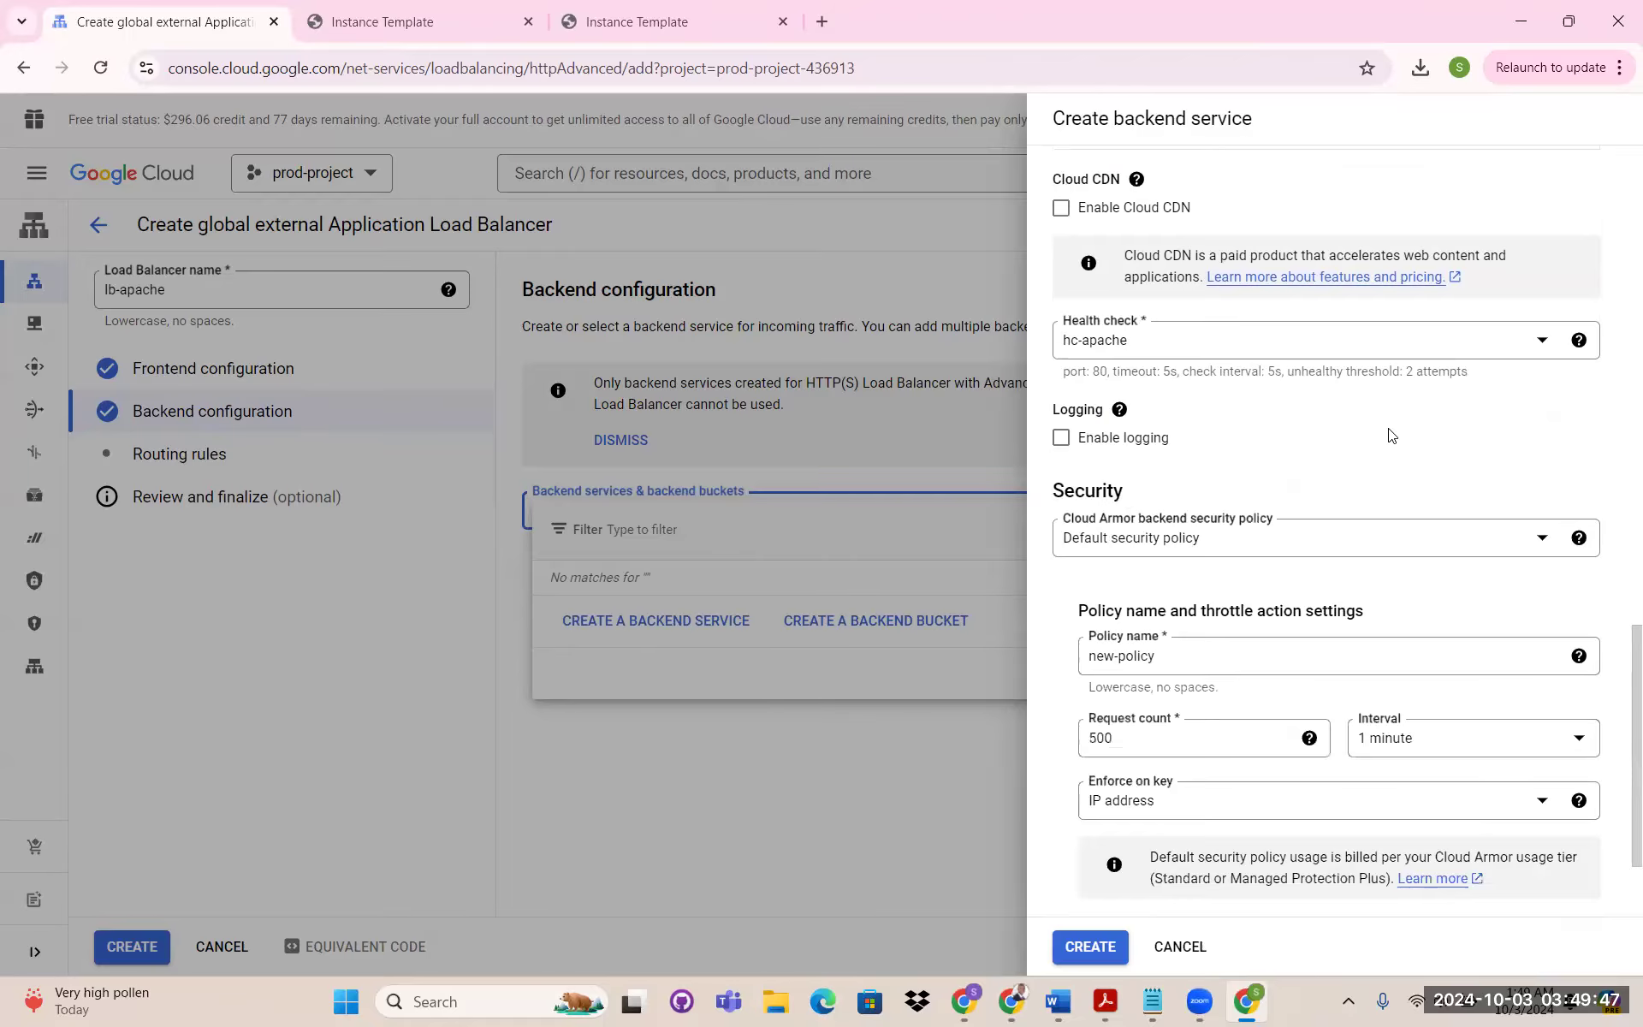
scroll(1390, 434, down, 2)
click(1181, 505)
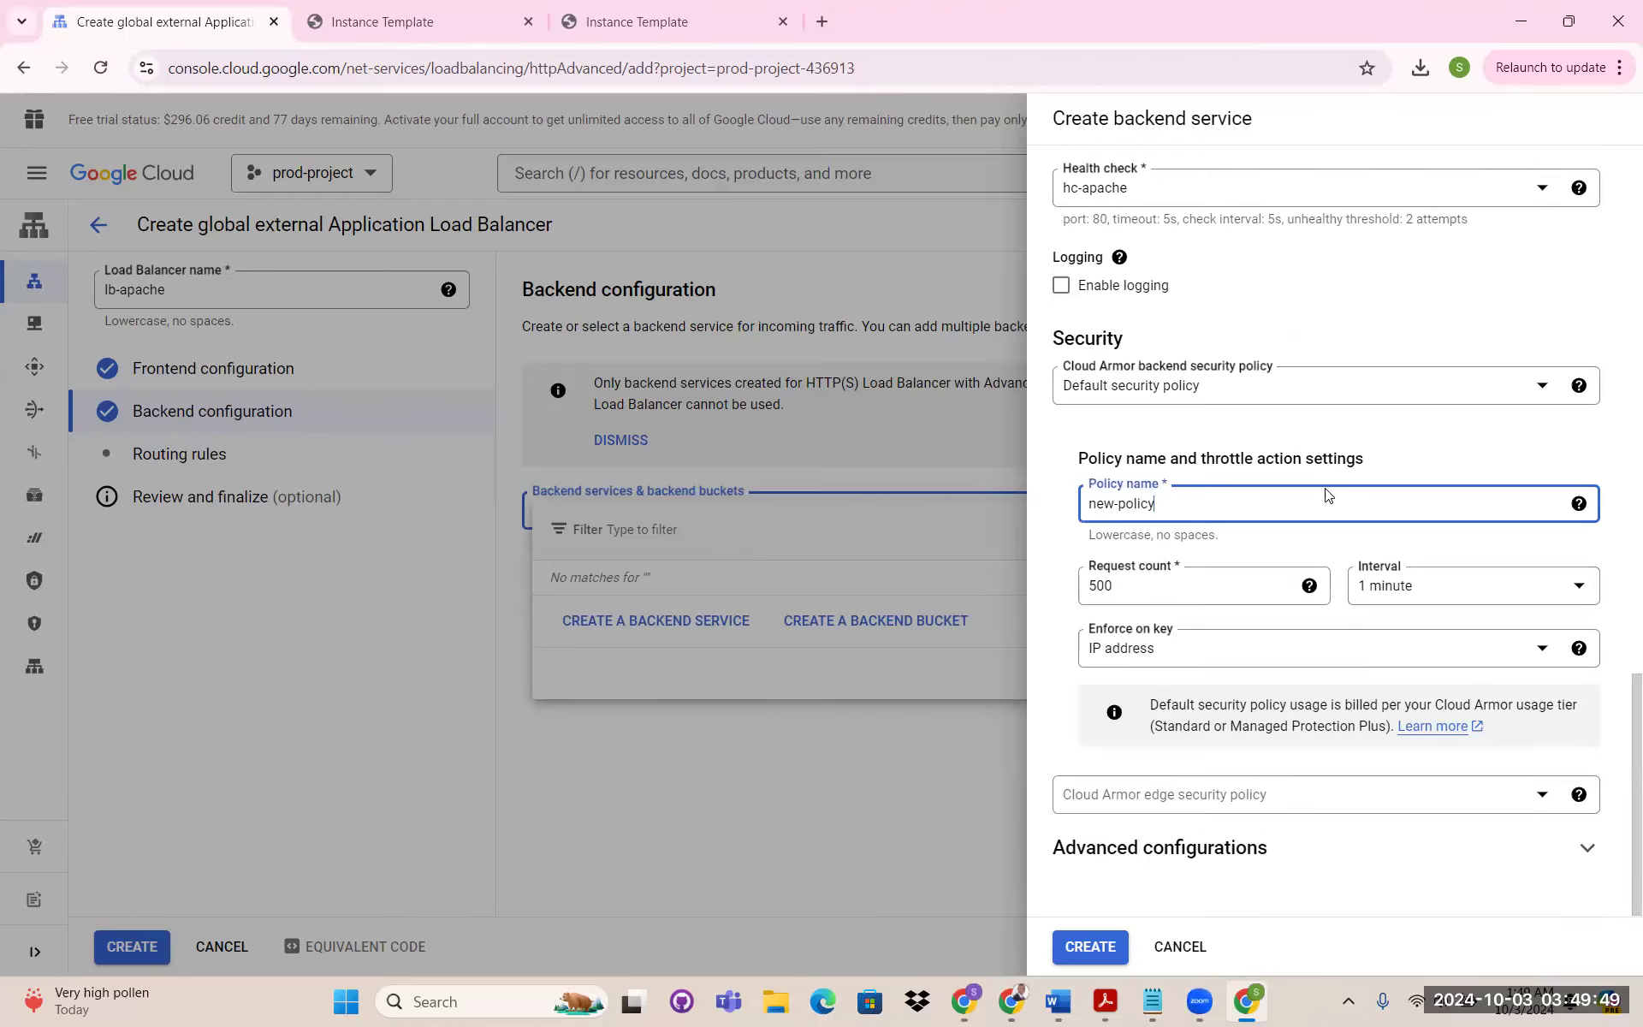
click(1089, 946)
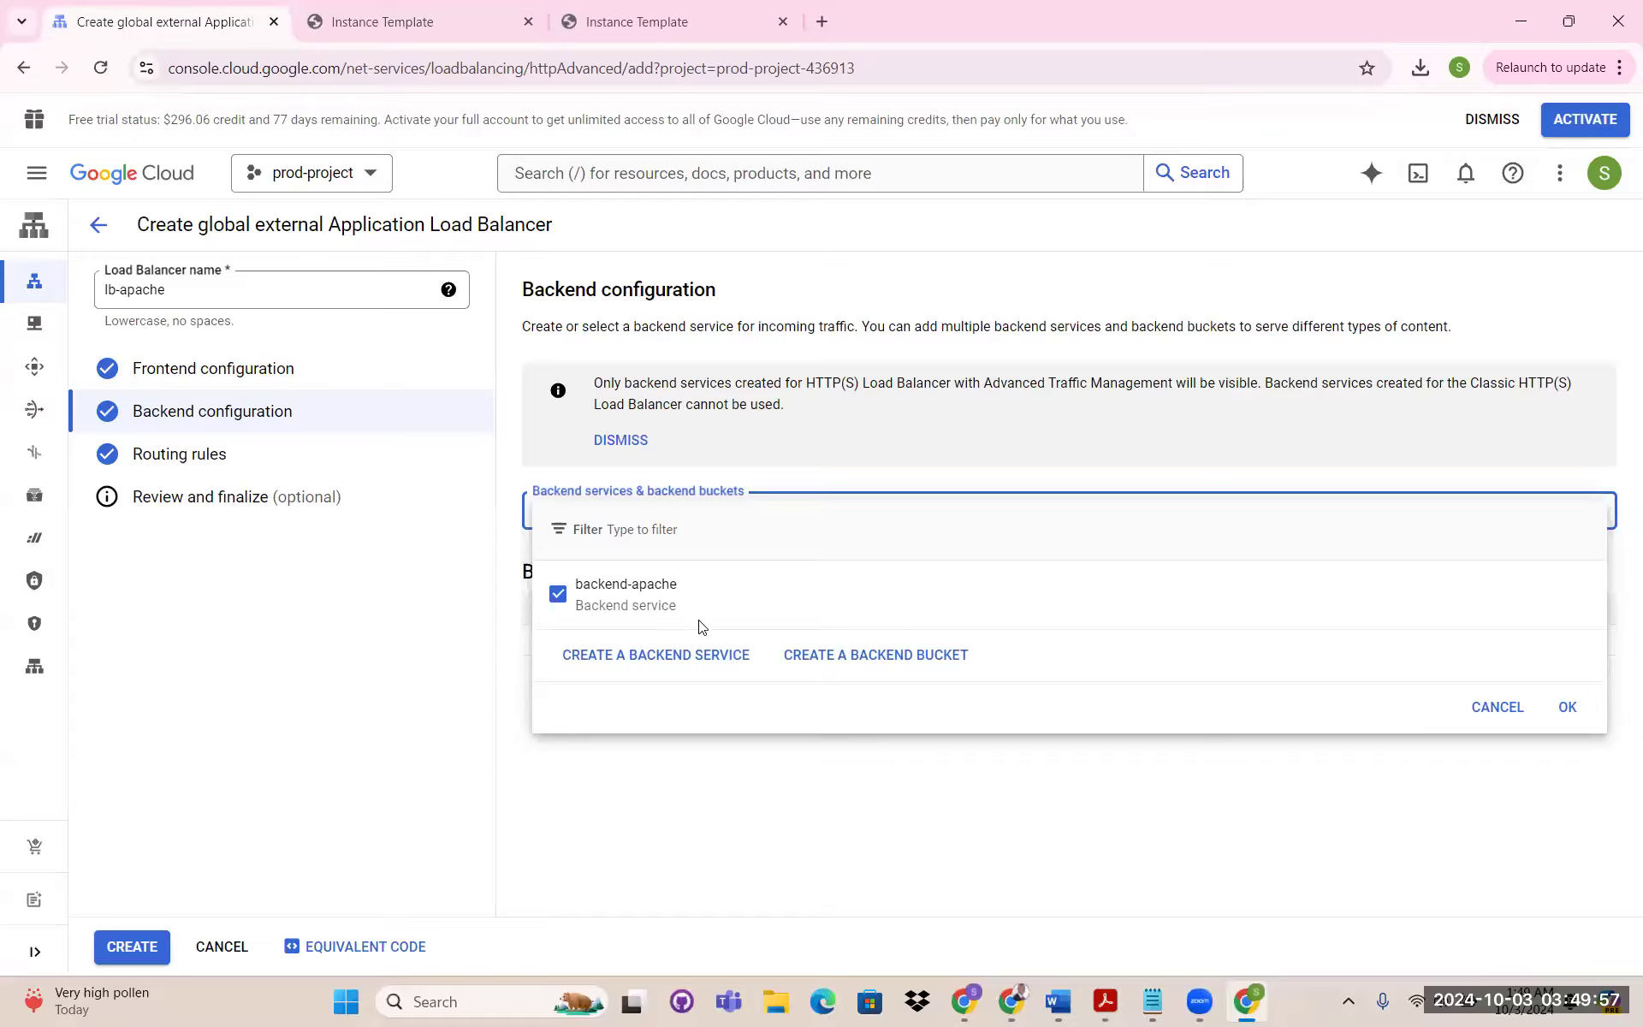
click(1566, 706)
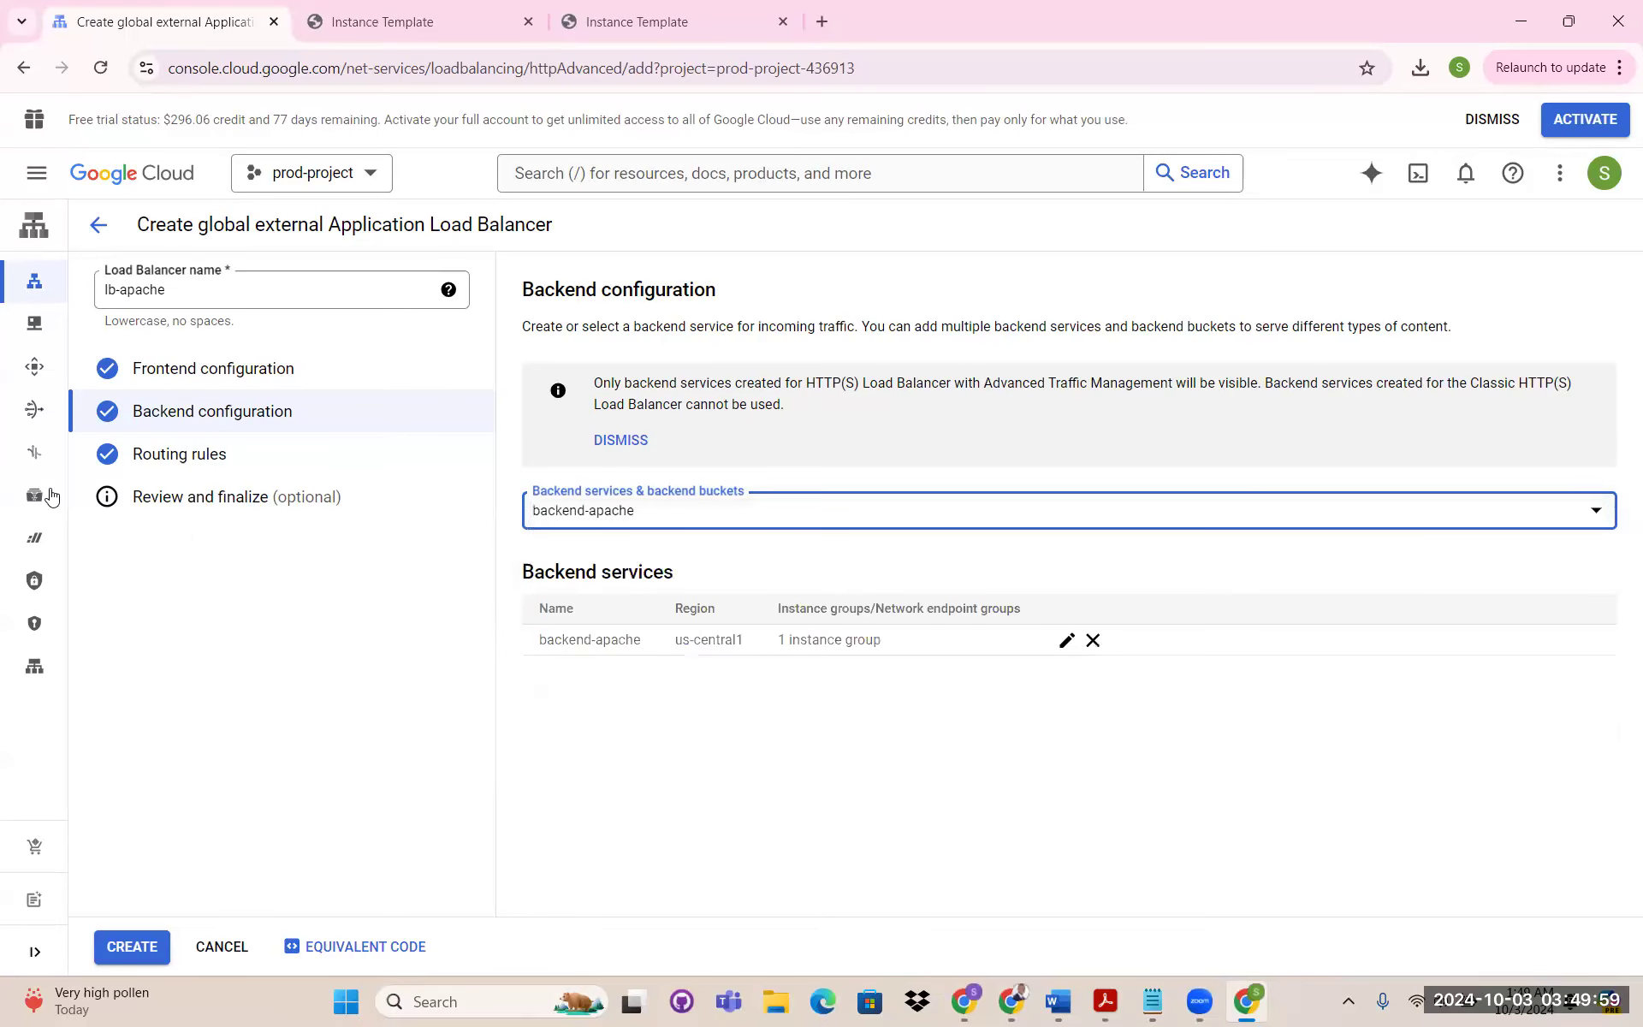
Review the load balancer's frontend, routing rules and backend settings, and create the load balancer
click(221, 502)
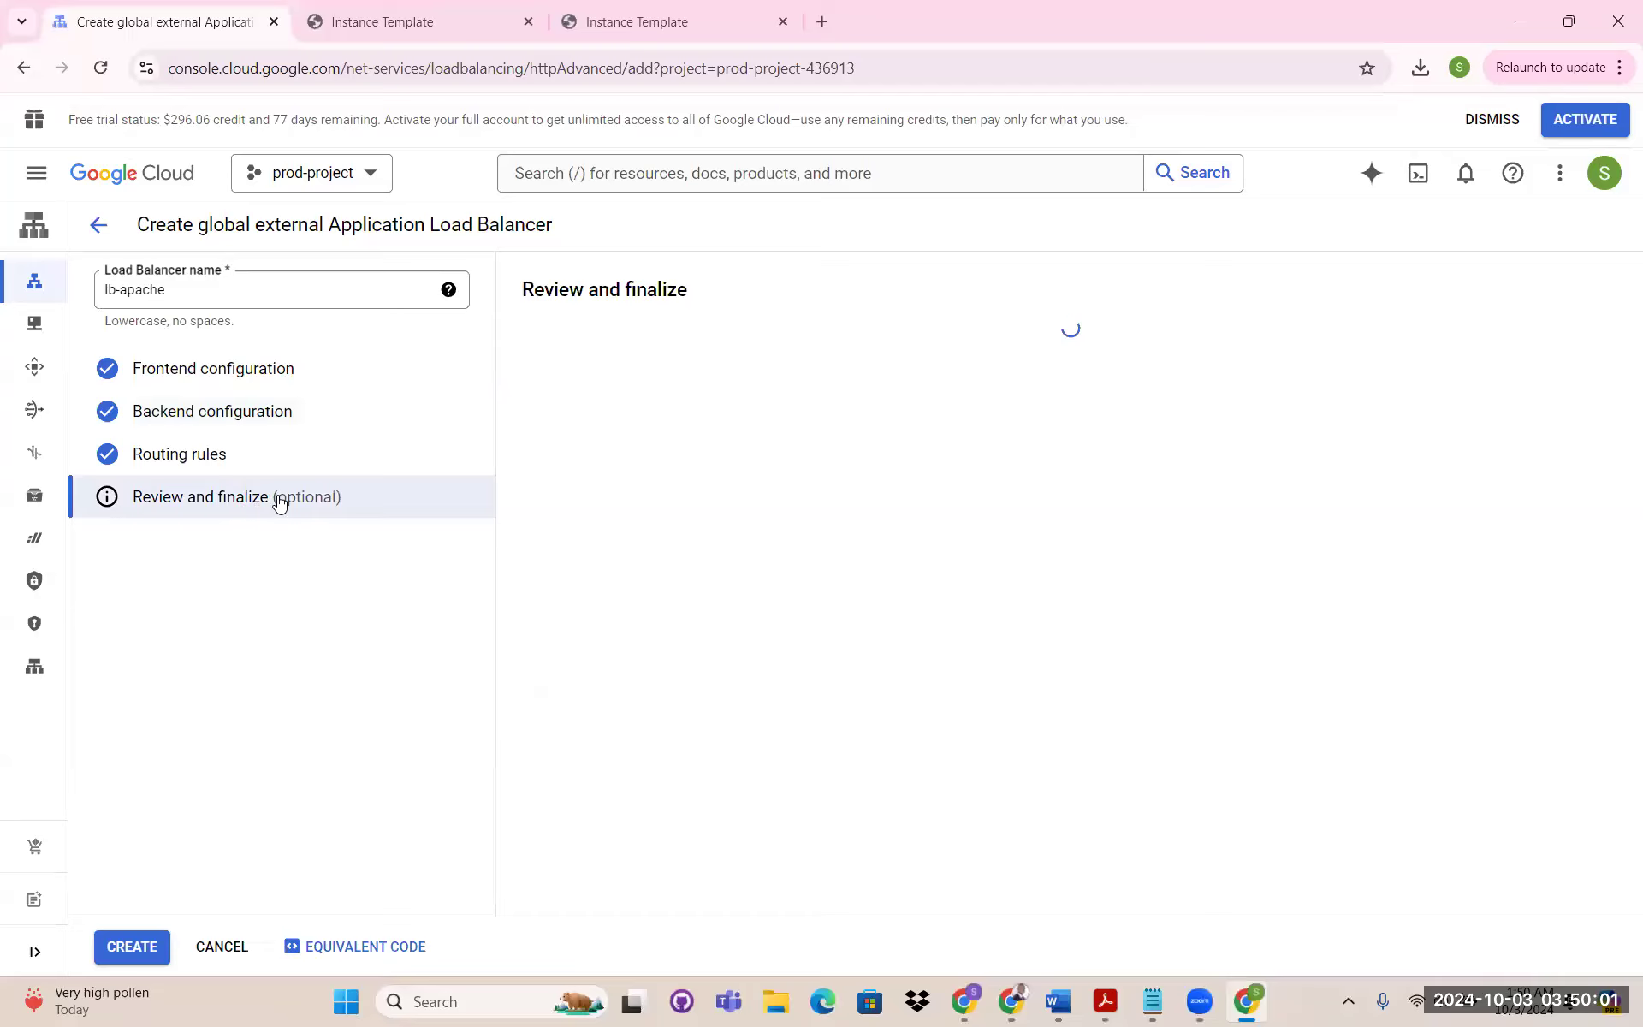
scroll(798, 568, down, 2)
scroll(799, 556, up, 2)
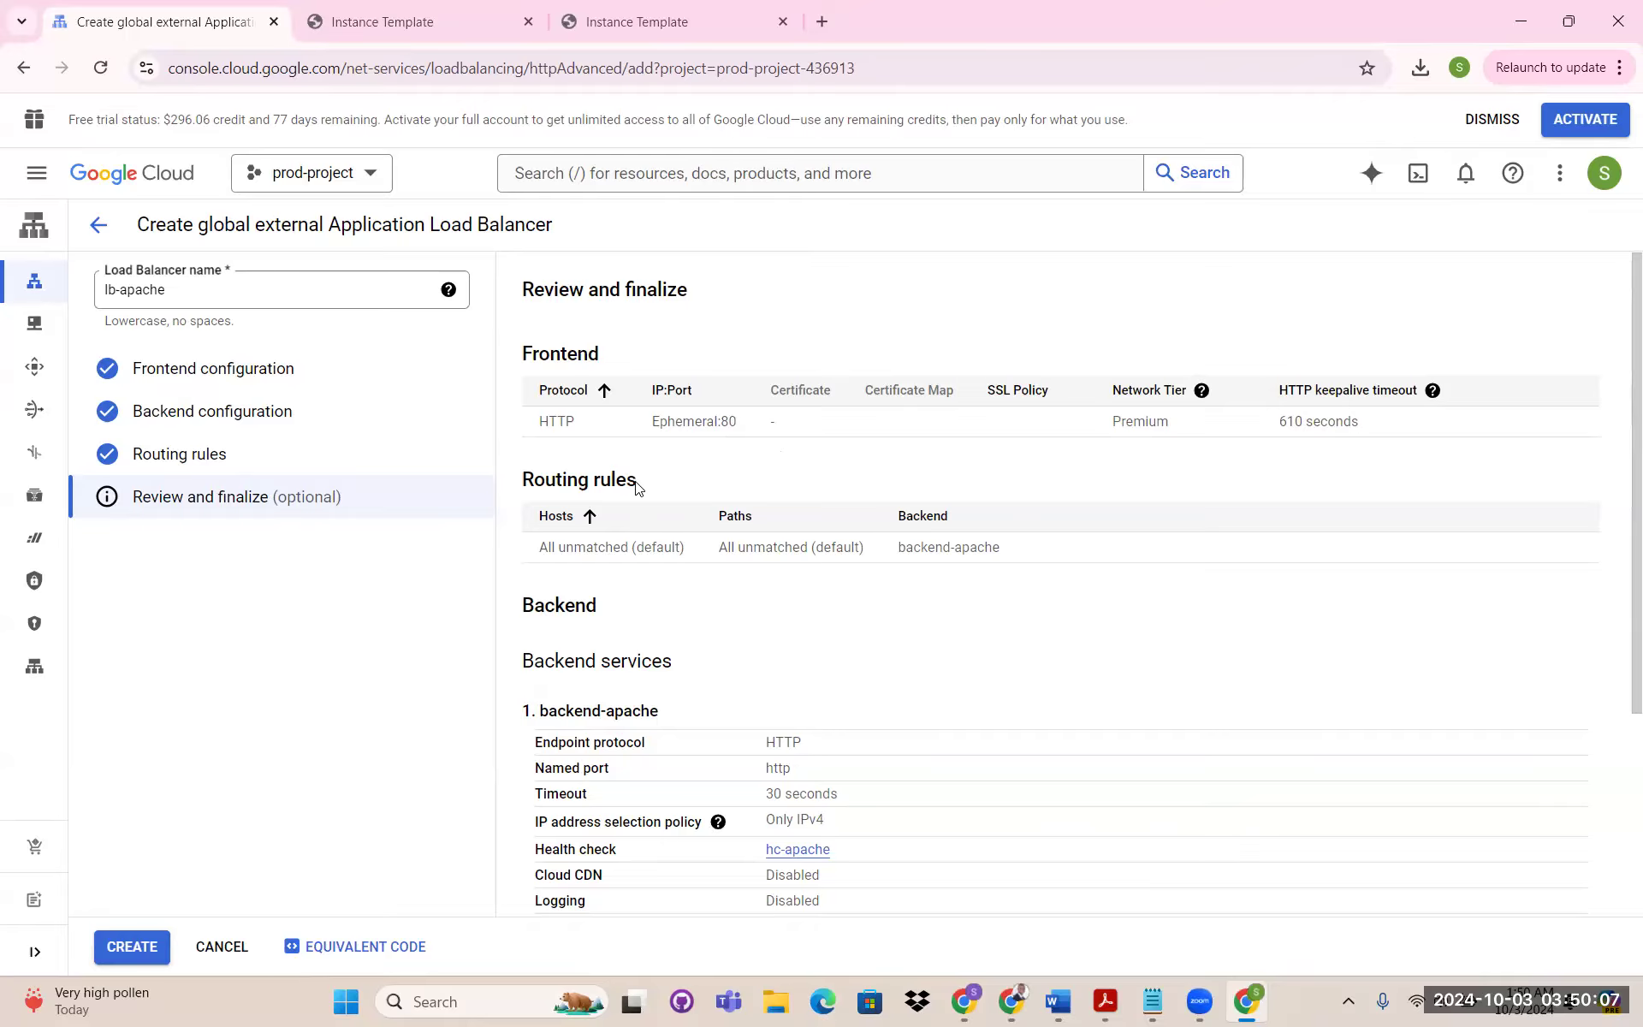
drag(505, 493, 599, 484)
scroll(688, 374, down, 3)
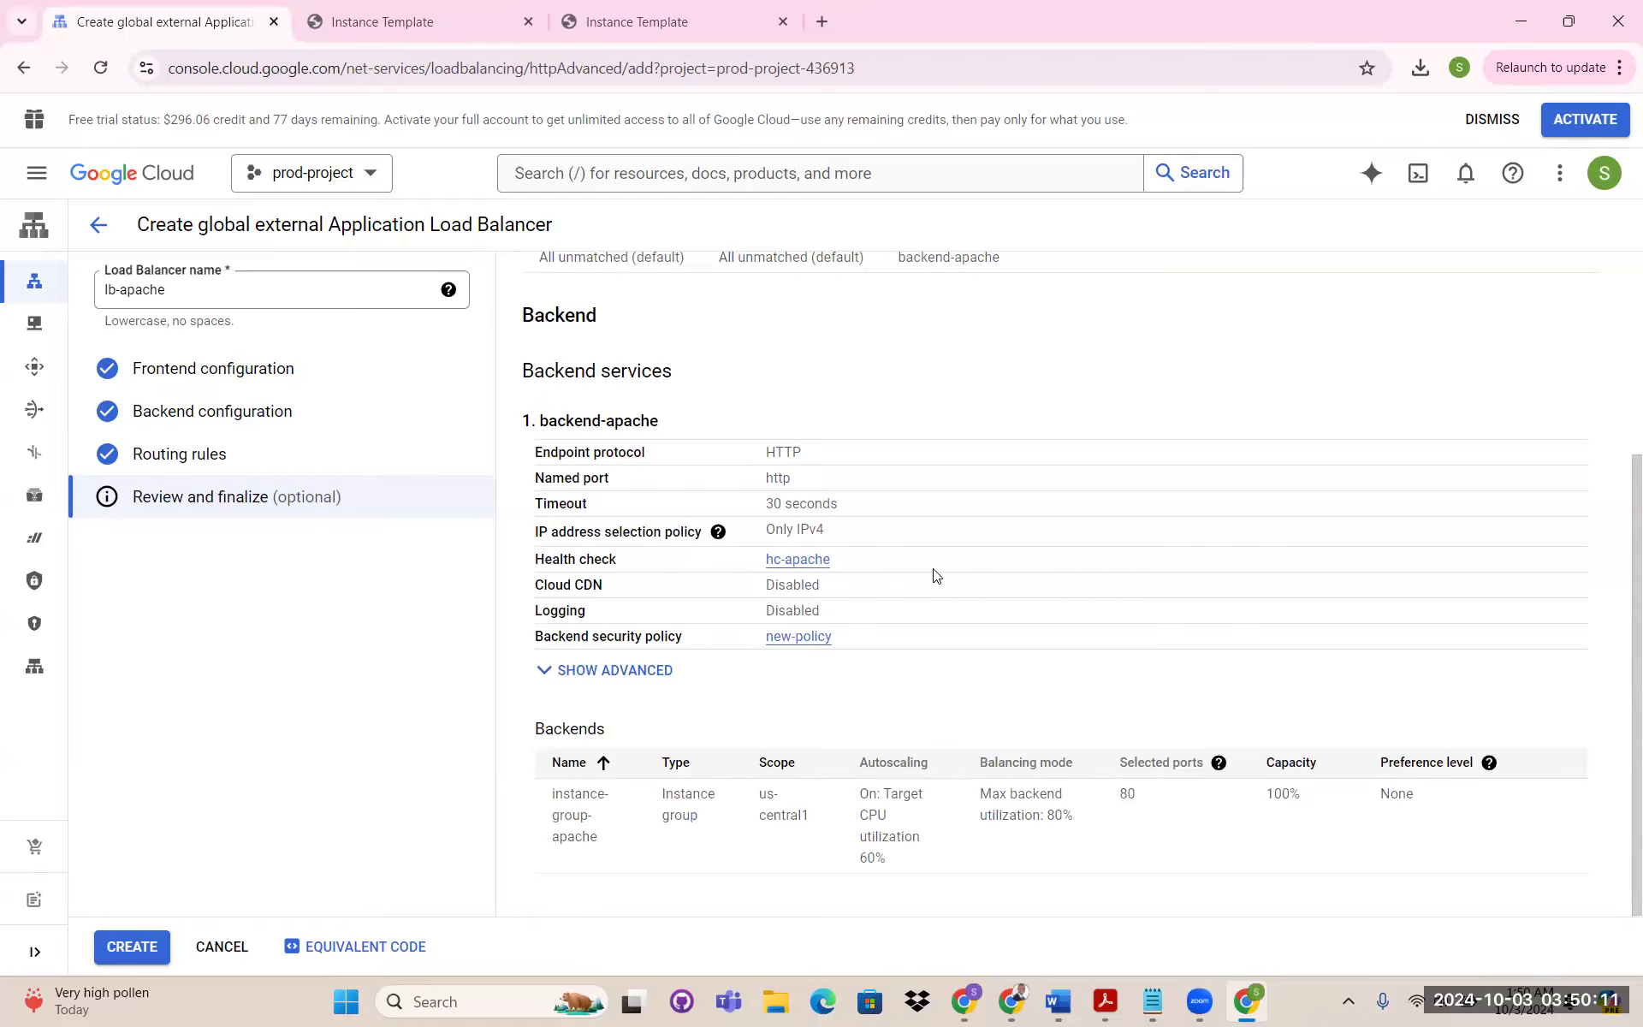
click(133, 944)
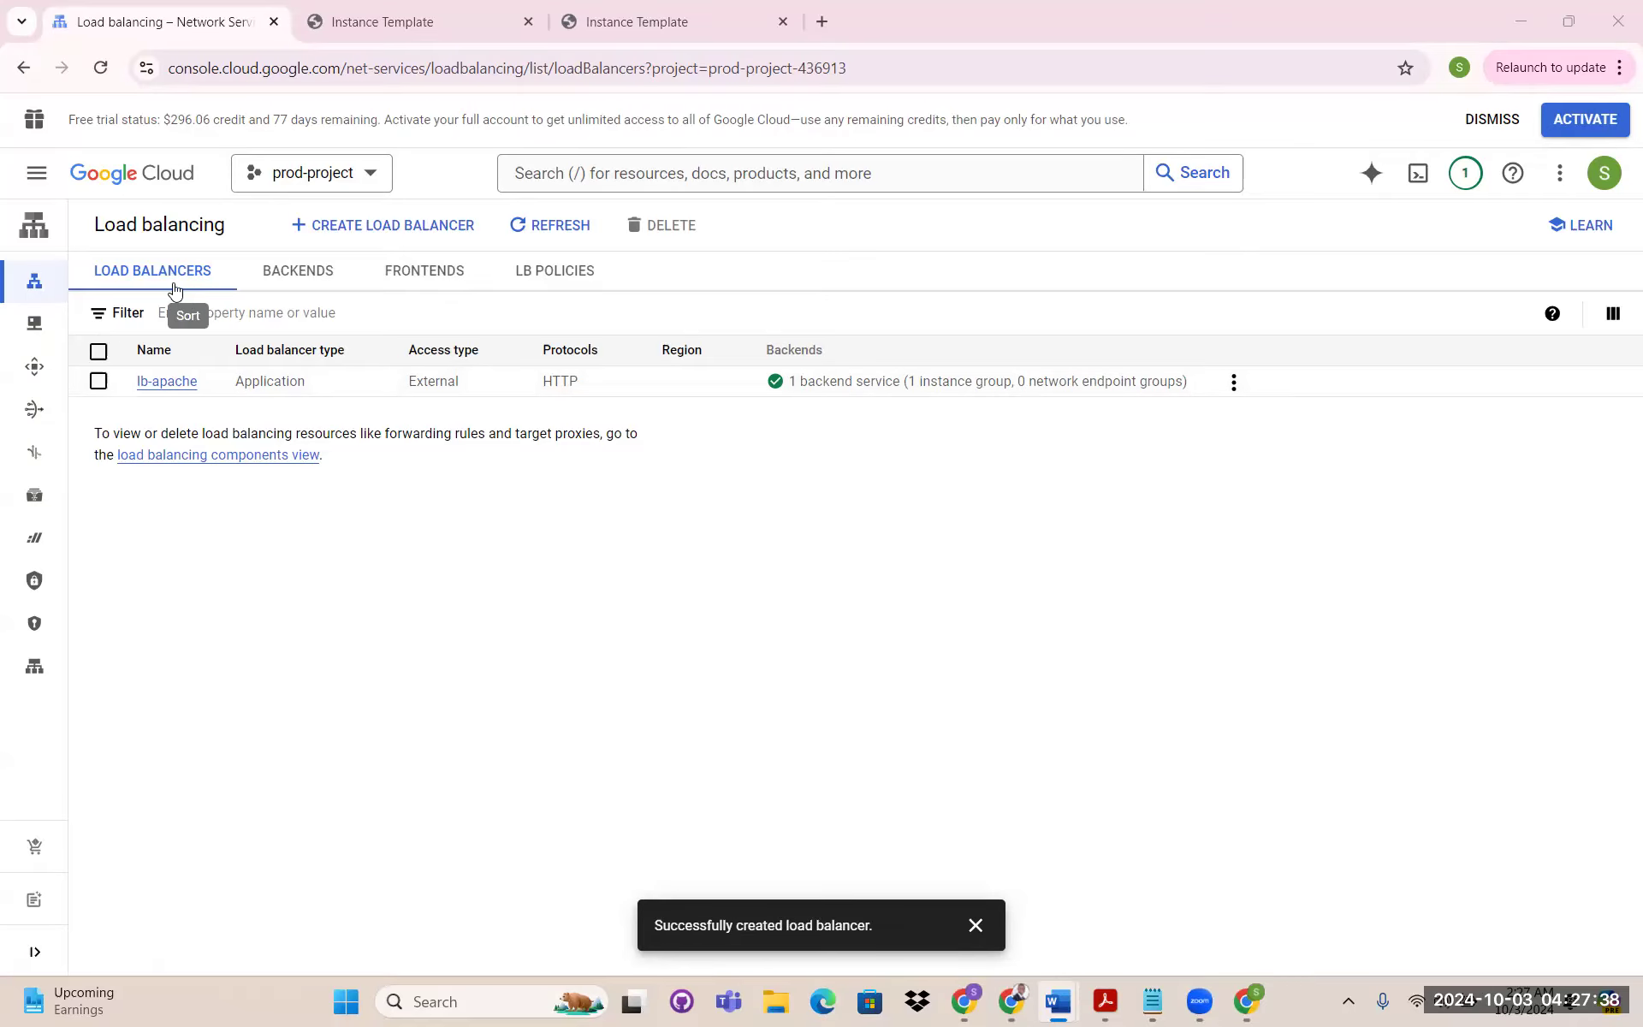
View the details of the frontend-apache forwarding rule and open its external IP address in the browser
mouse_move(782, 386)
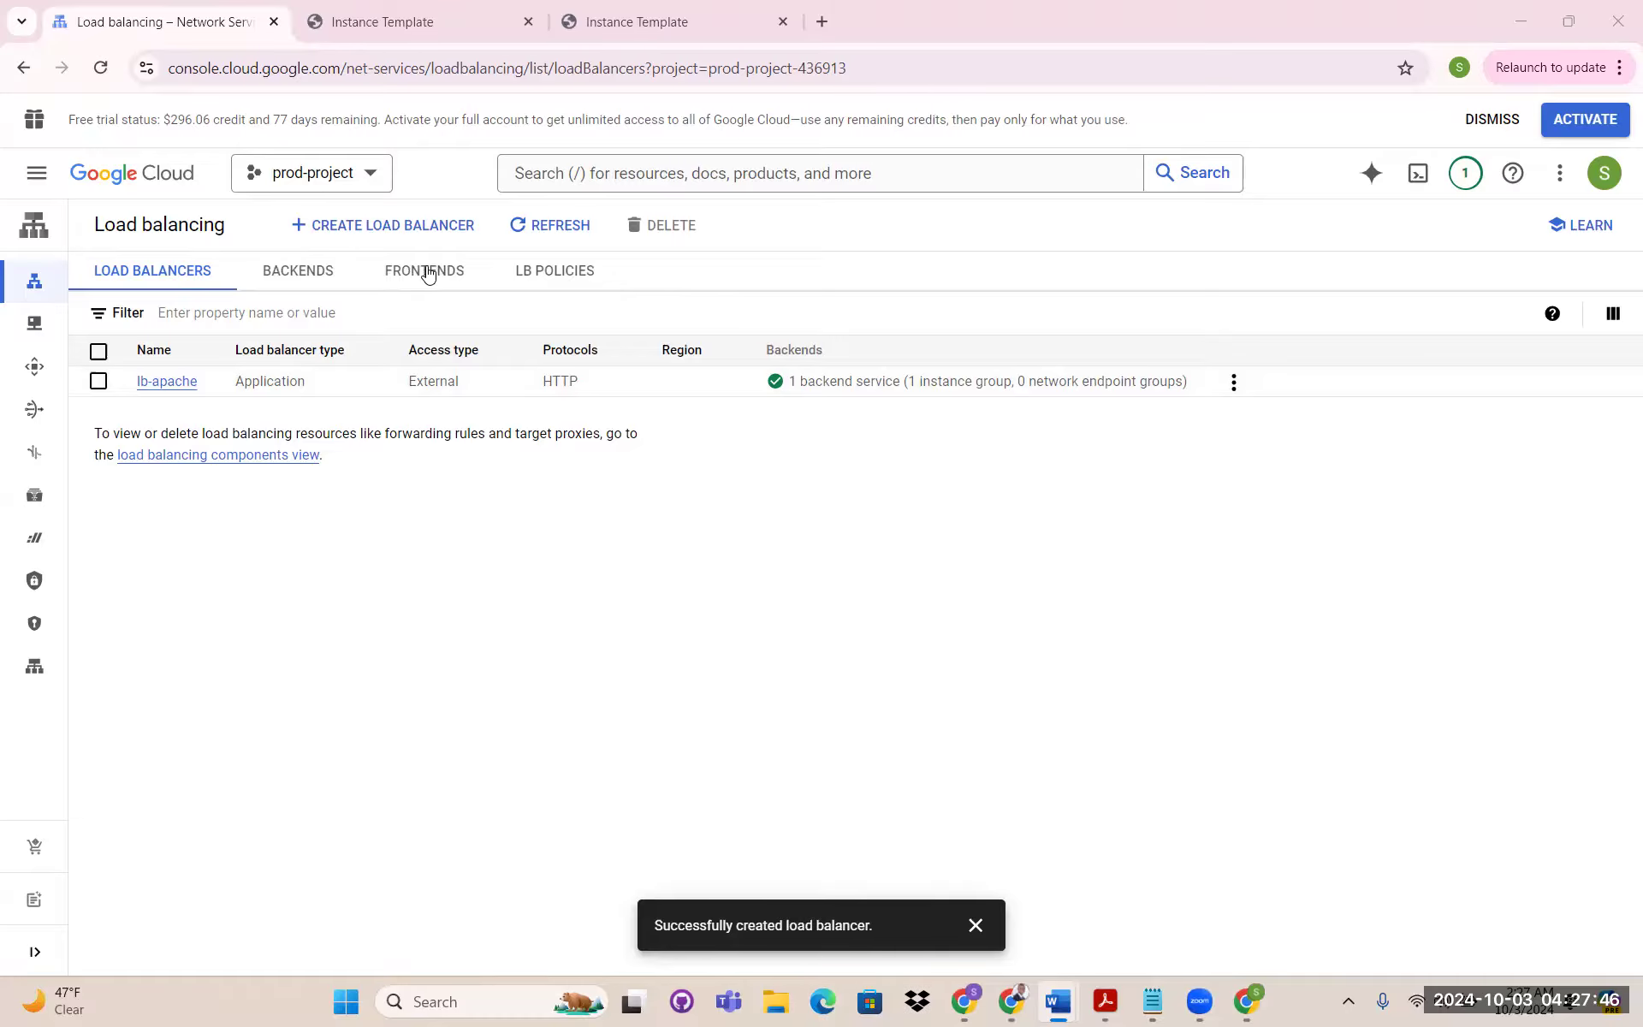
click(456, 276)
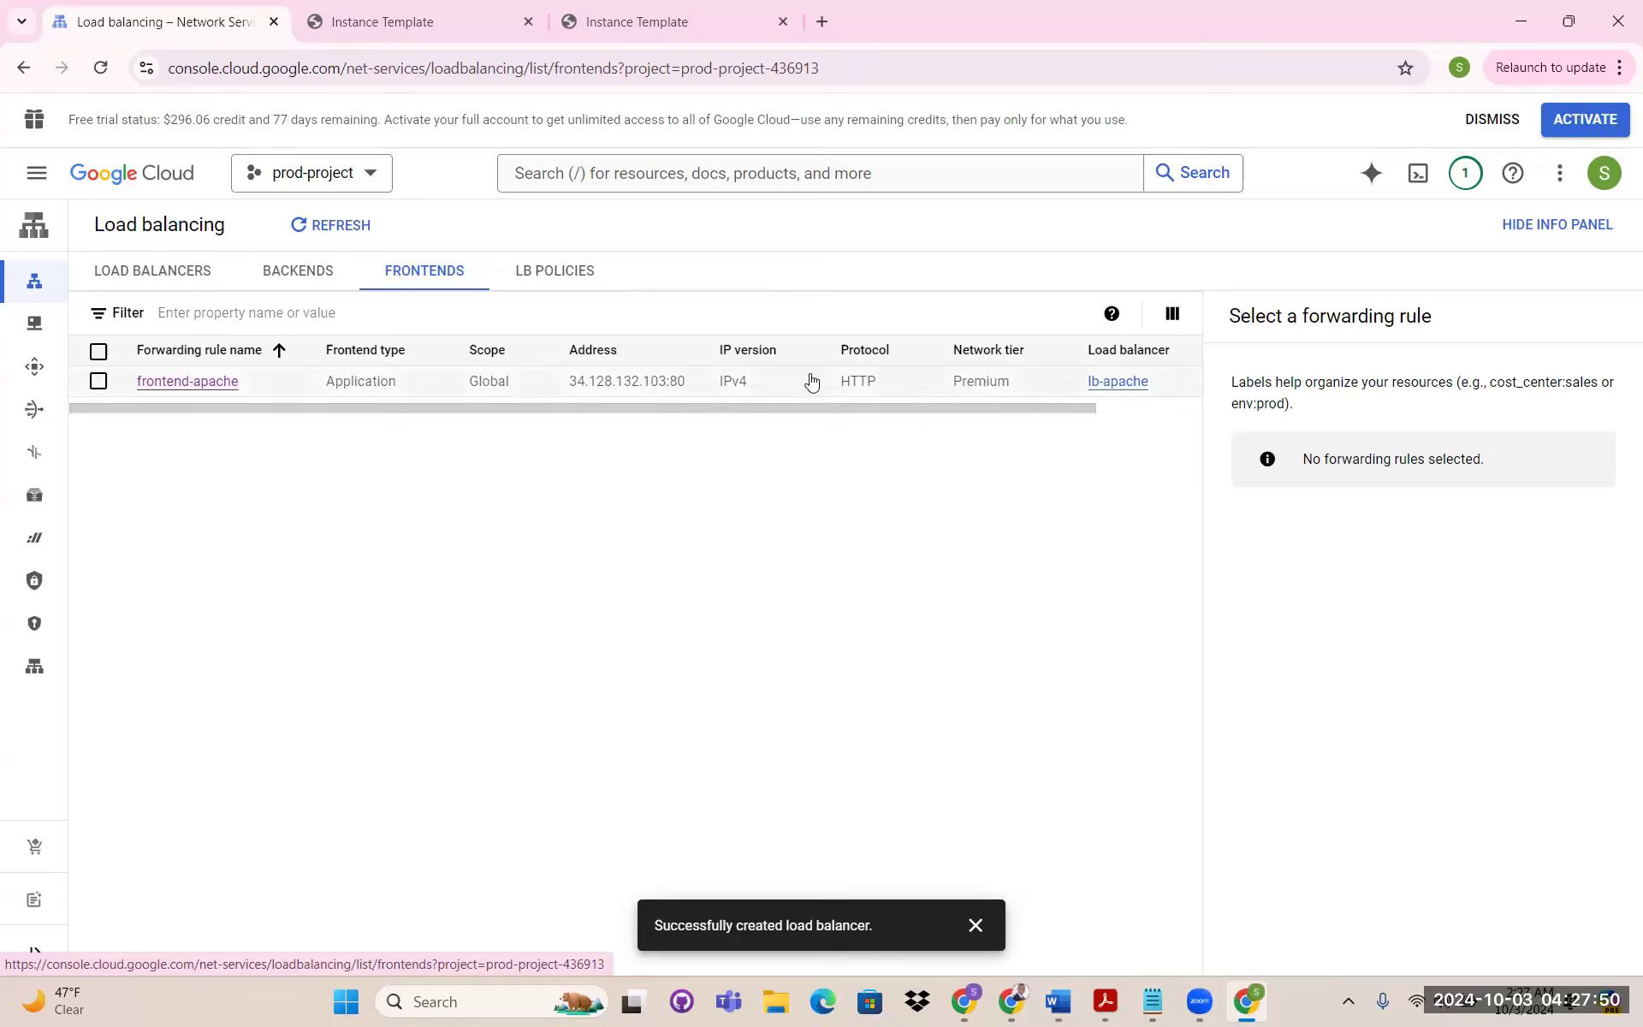
click(196, 385)
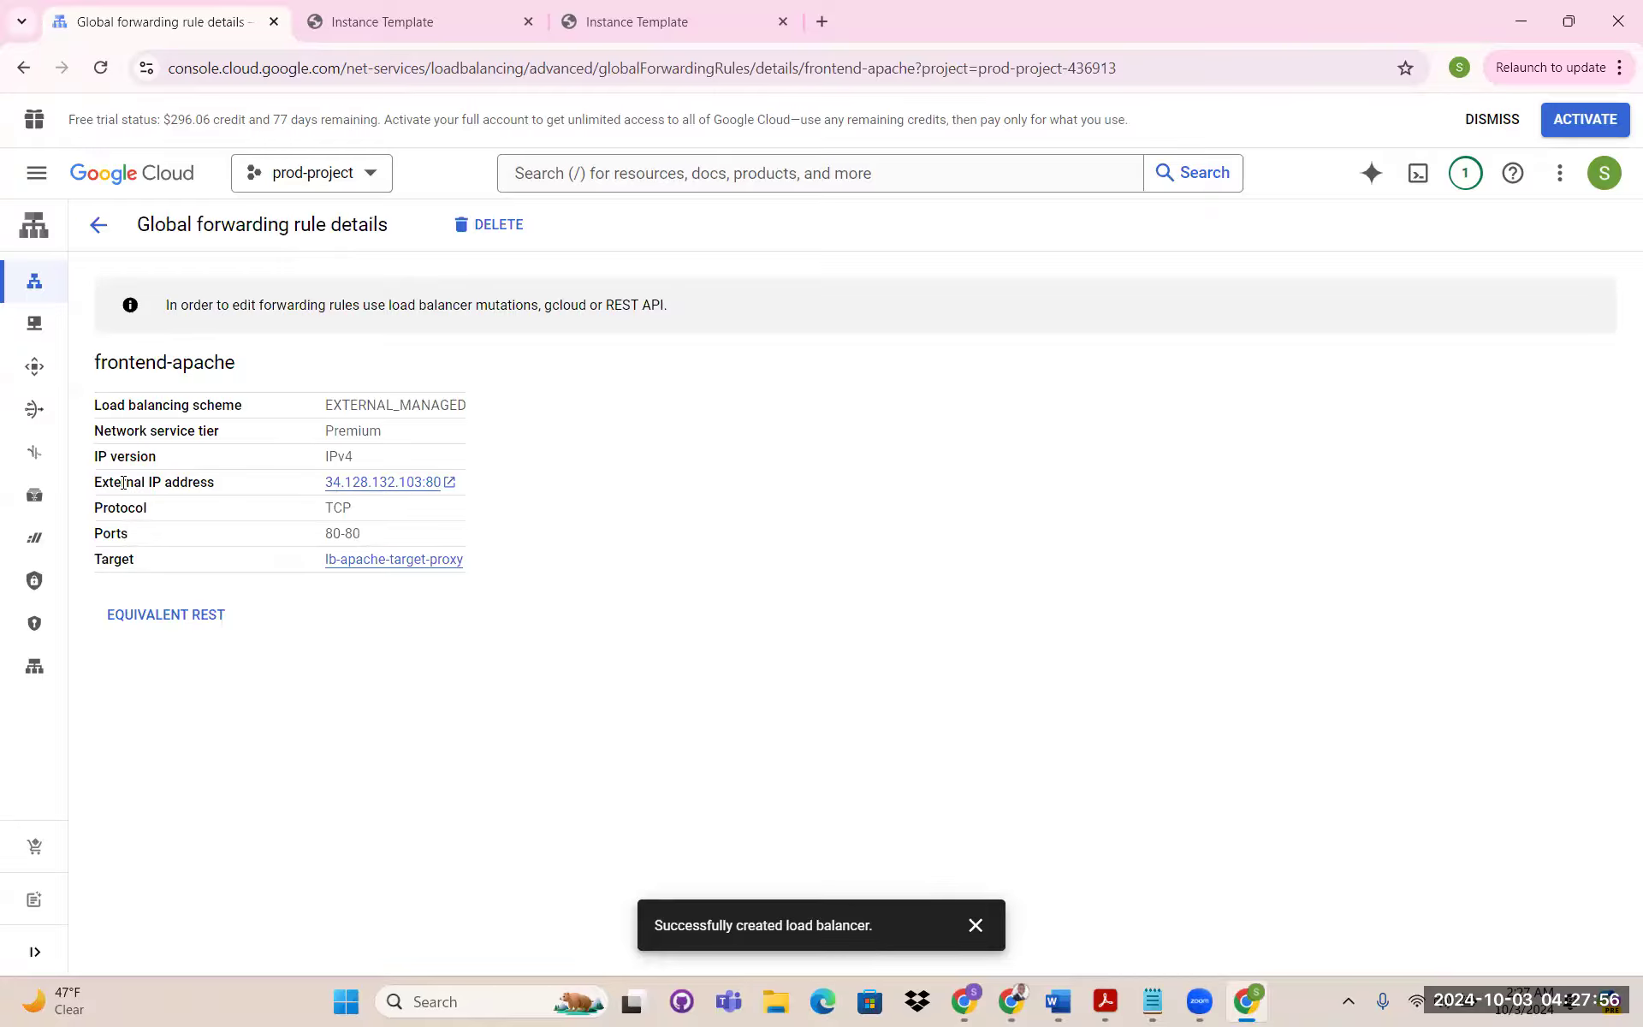
click(379, 485)
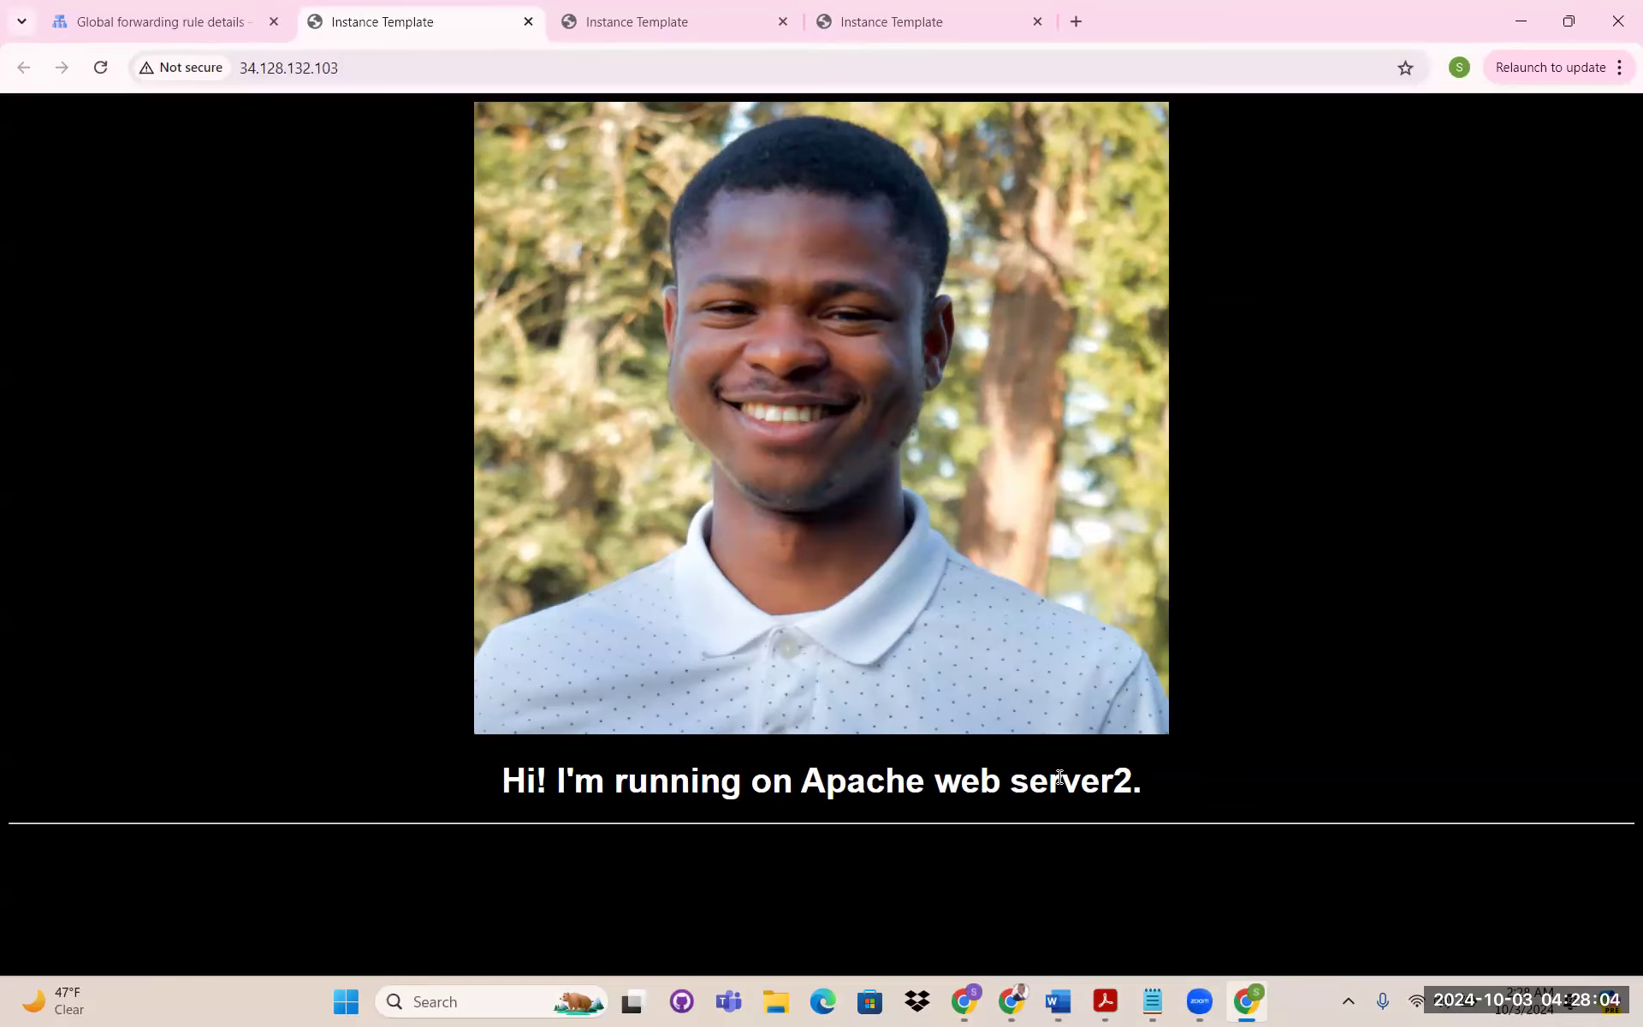
Check which Apache server answers at the load balancer's address, reload the page, and compare the server message and address again
drag(1146, 783, 504, 775)
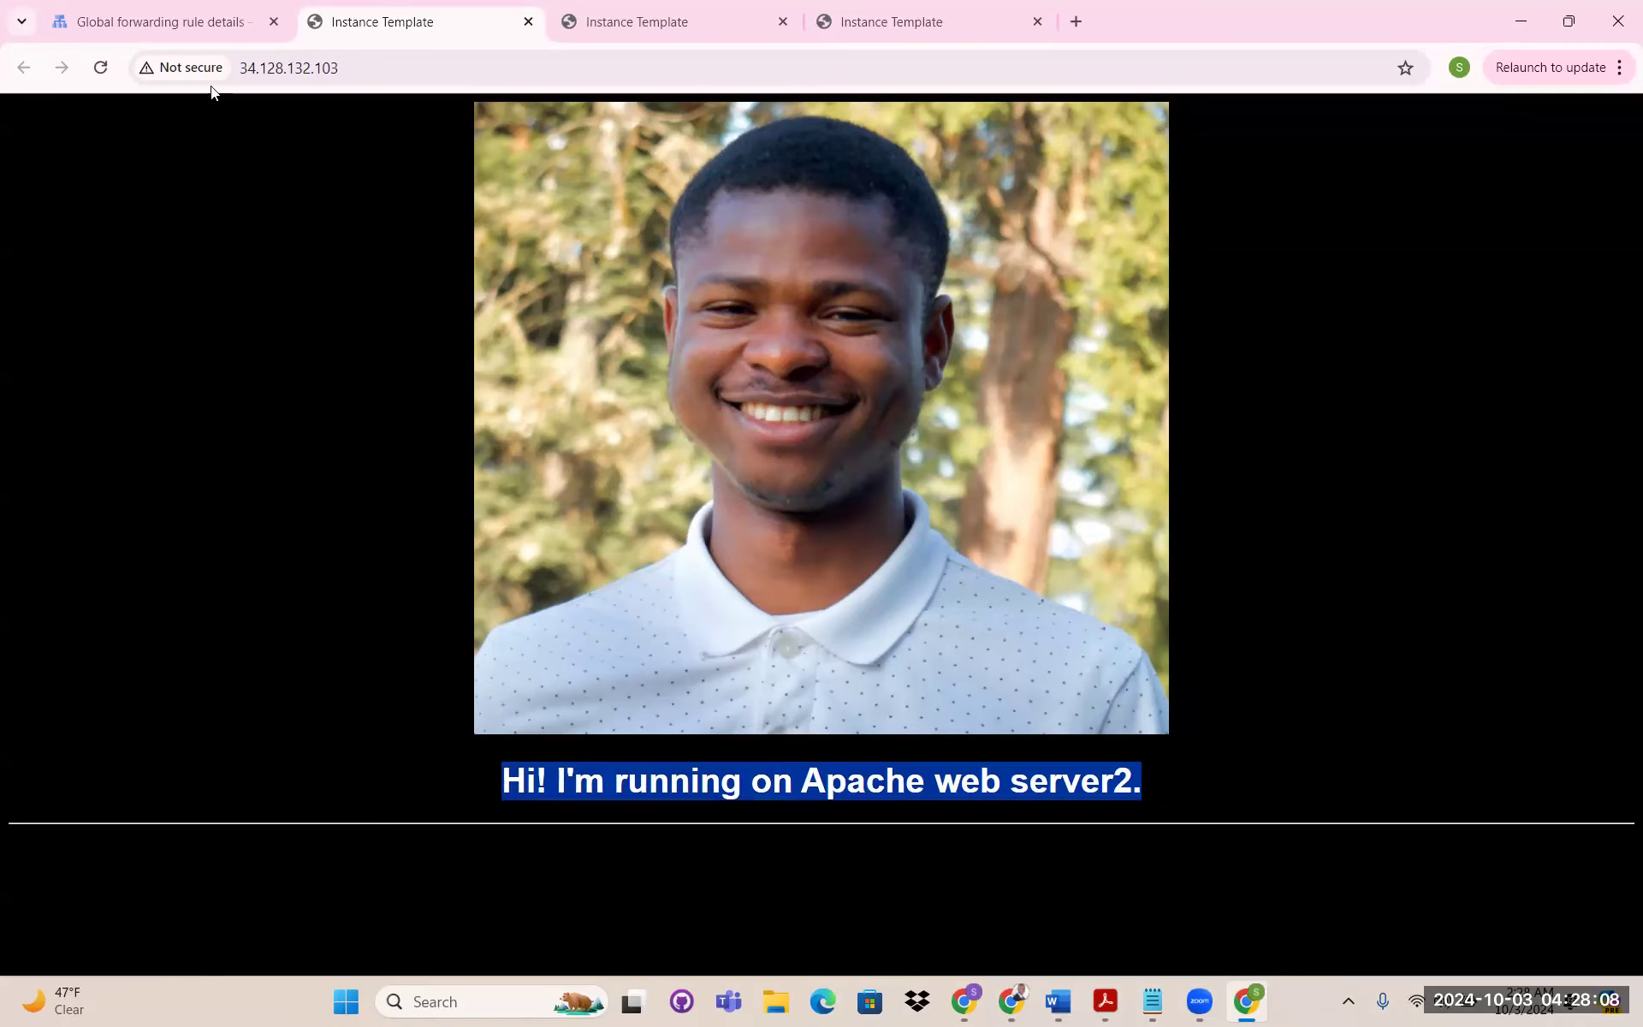
click(101, 69)
drag(1145, 780, 698, 691)
drag(349, 71, 238, 73)
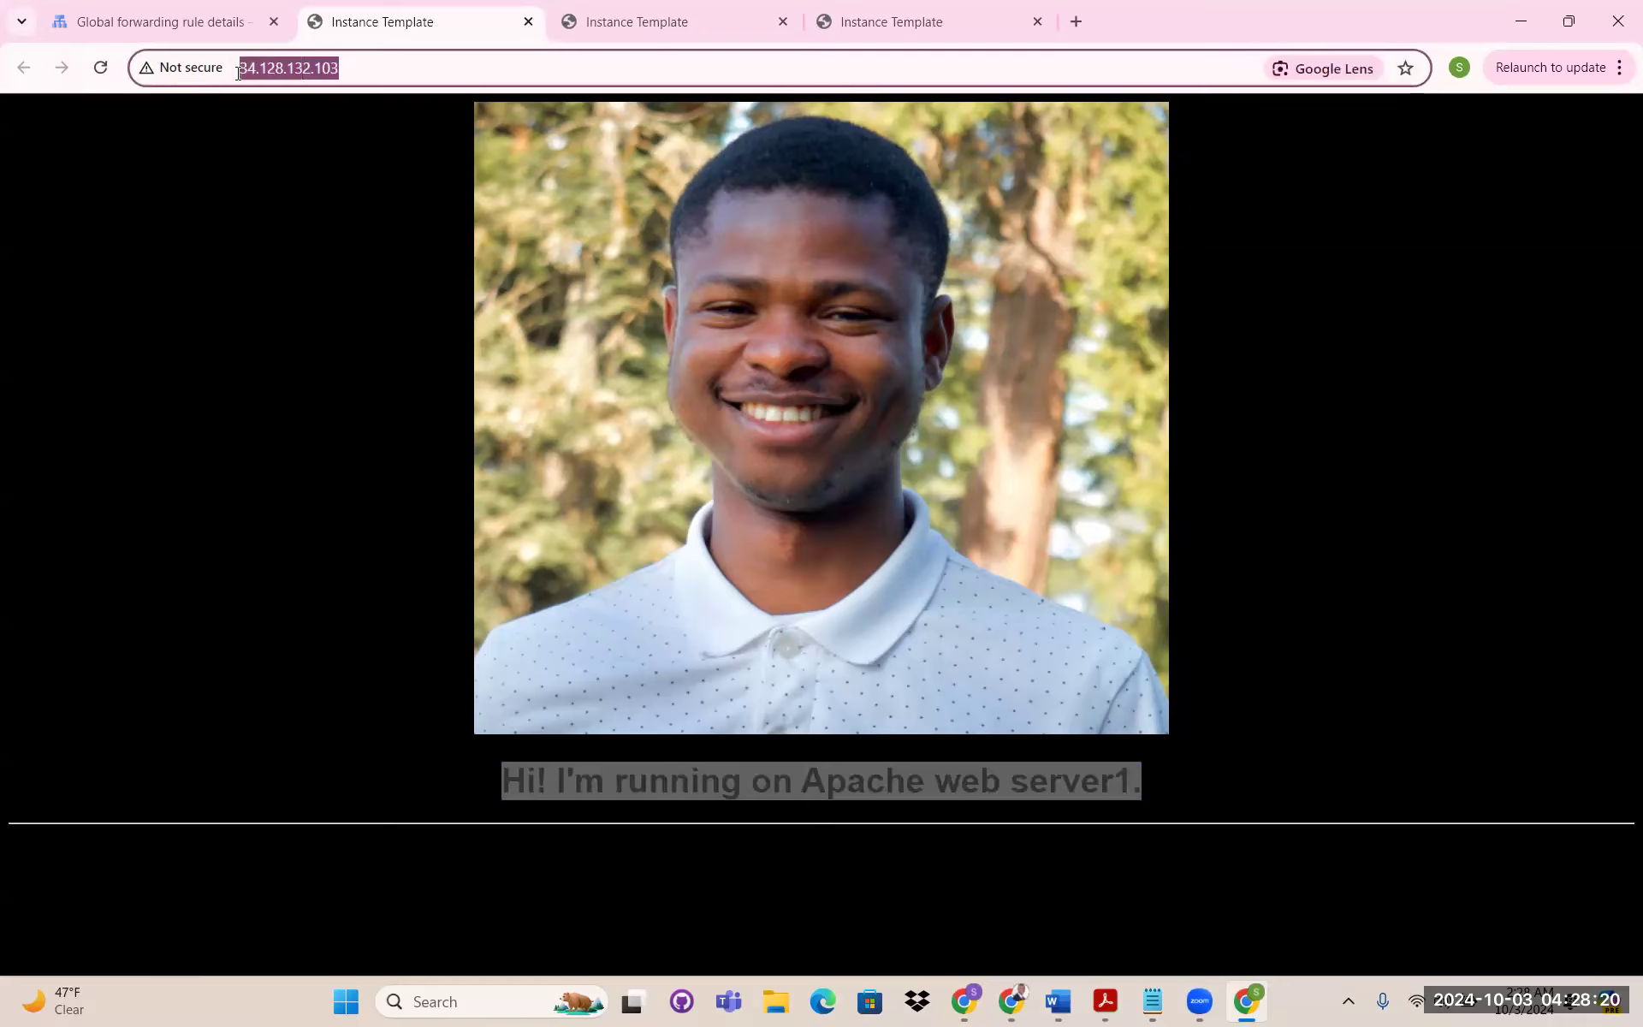